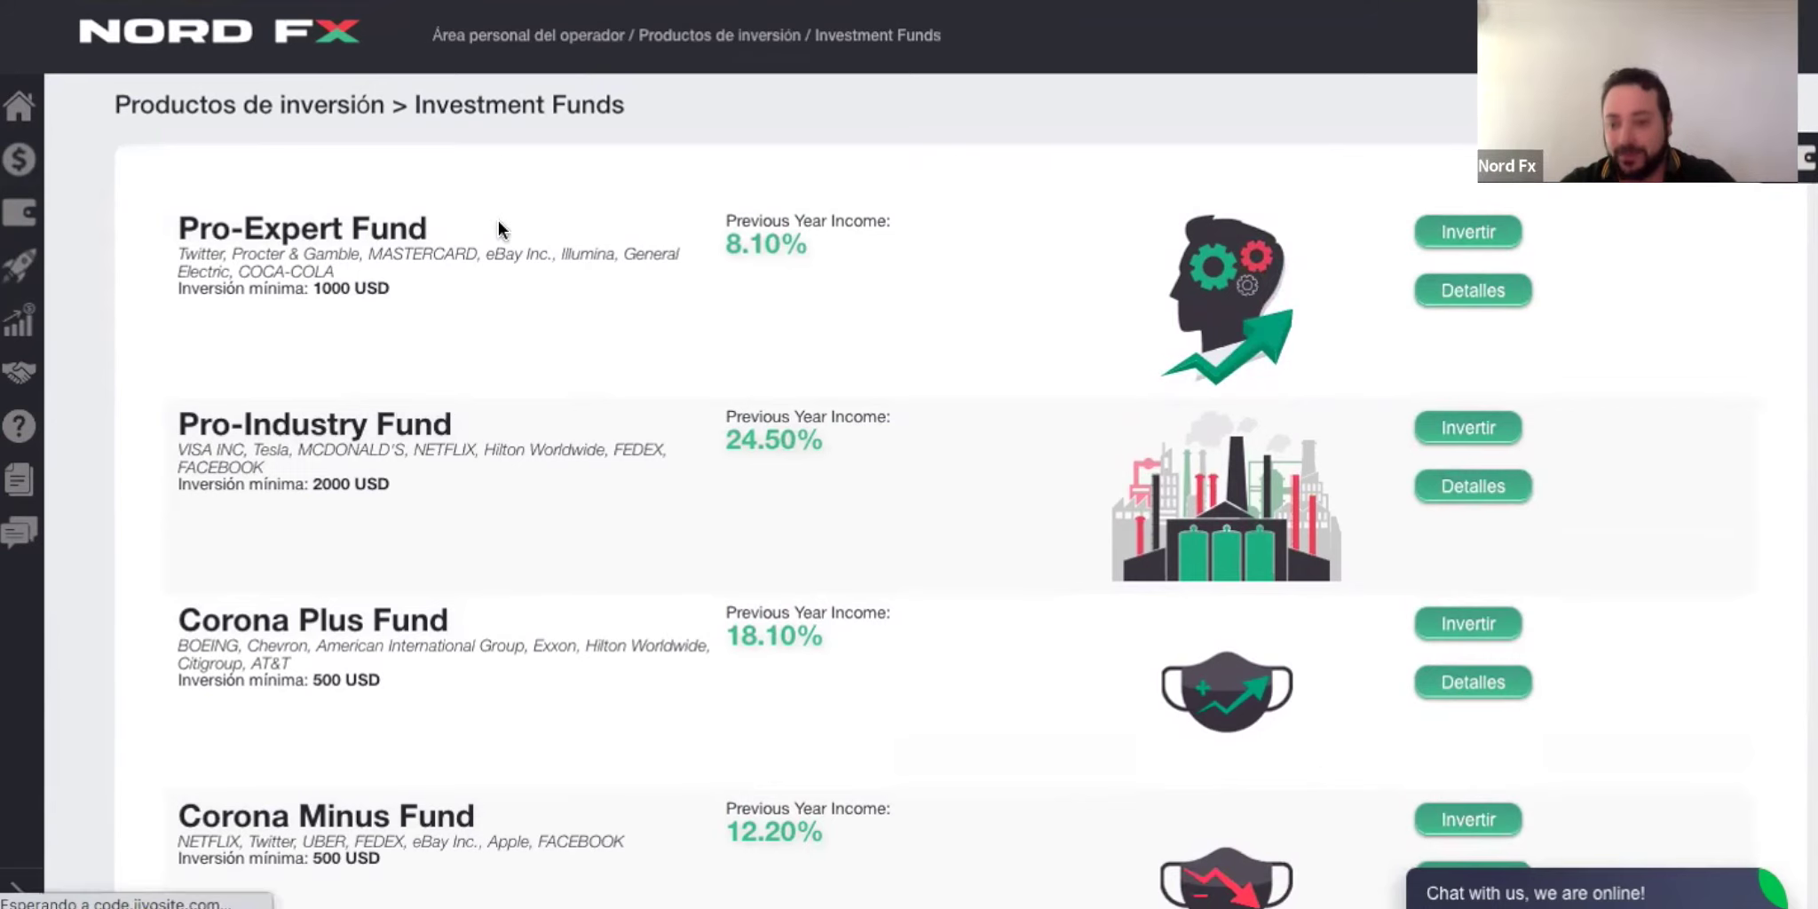
Step: Go back to the investment products overview, open the PAMM product and examine its Clasificación PAMM ranking table
key("alt+Left")
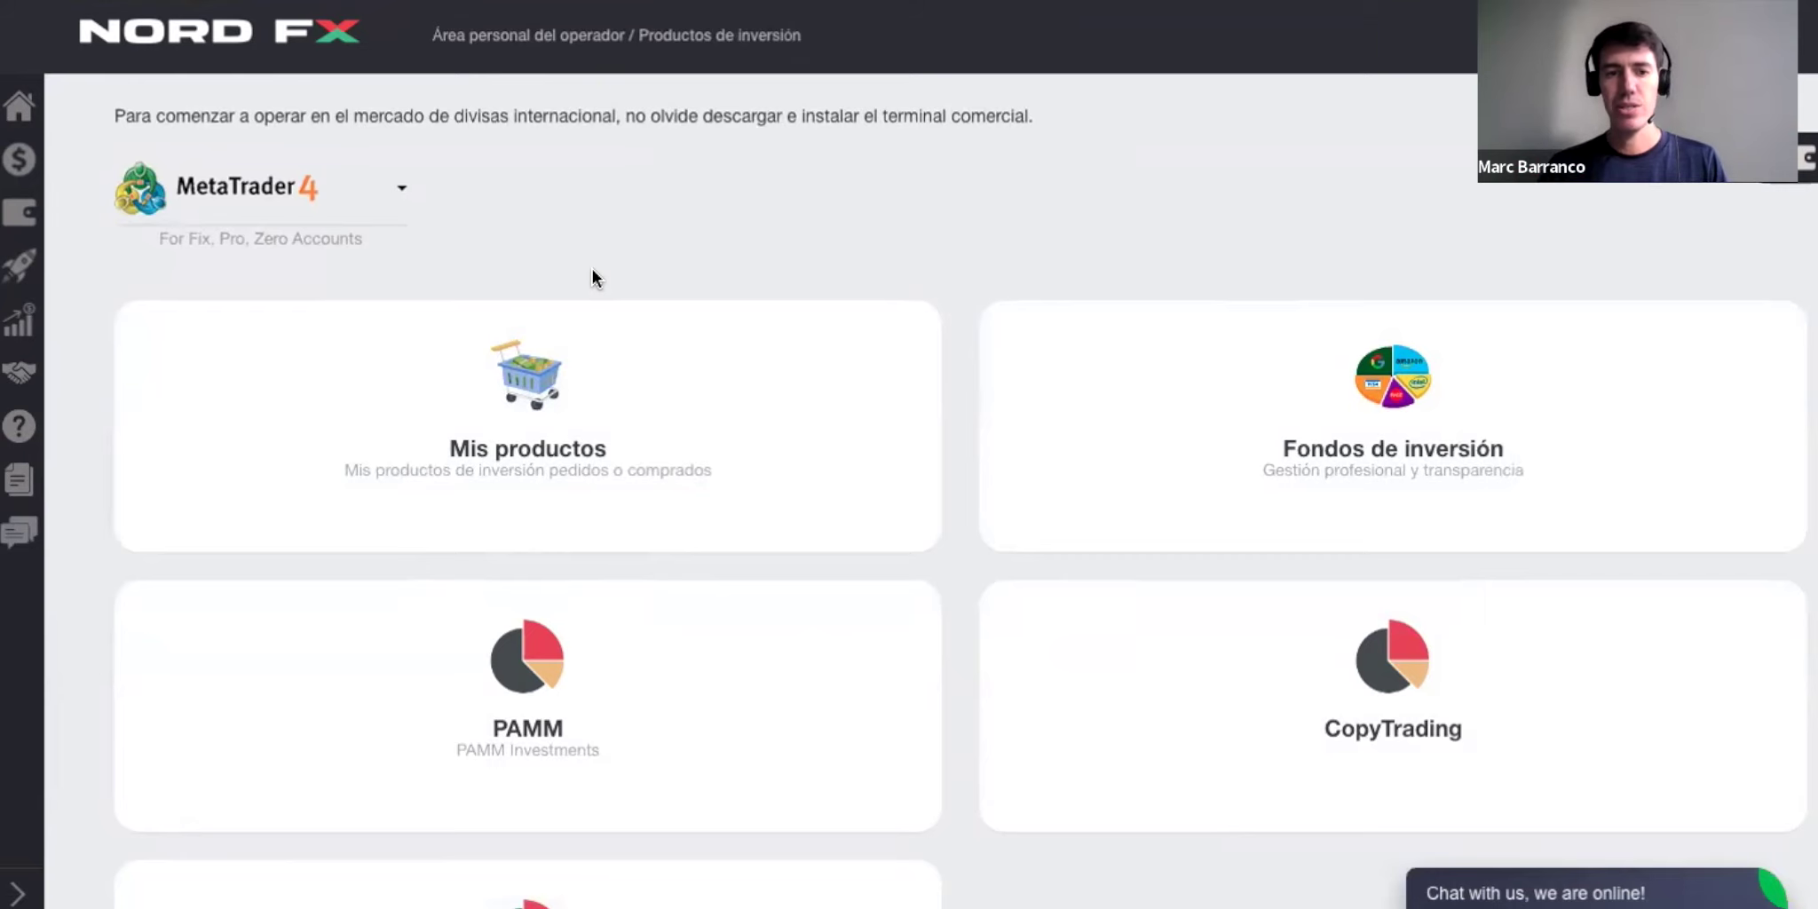
scroll(592, 275, "down", 2)
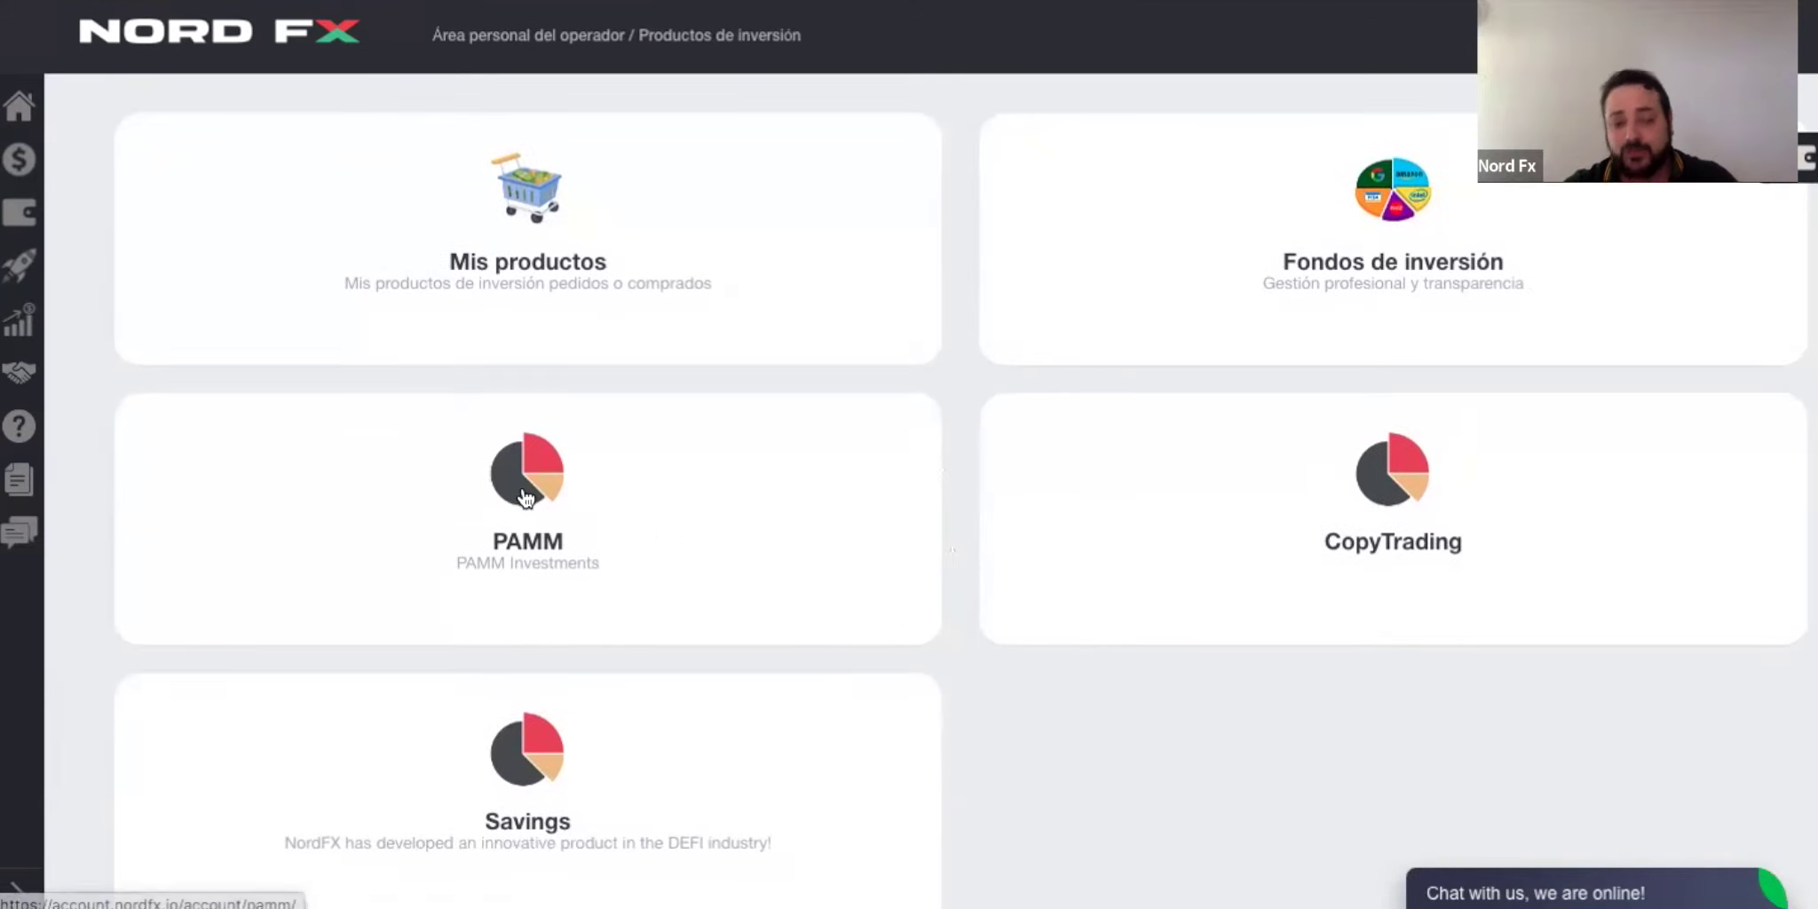
left_click(526, 498)
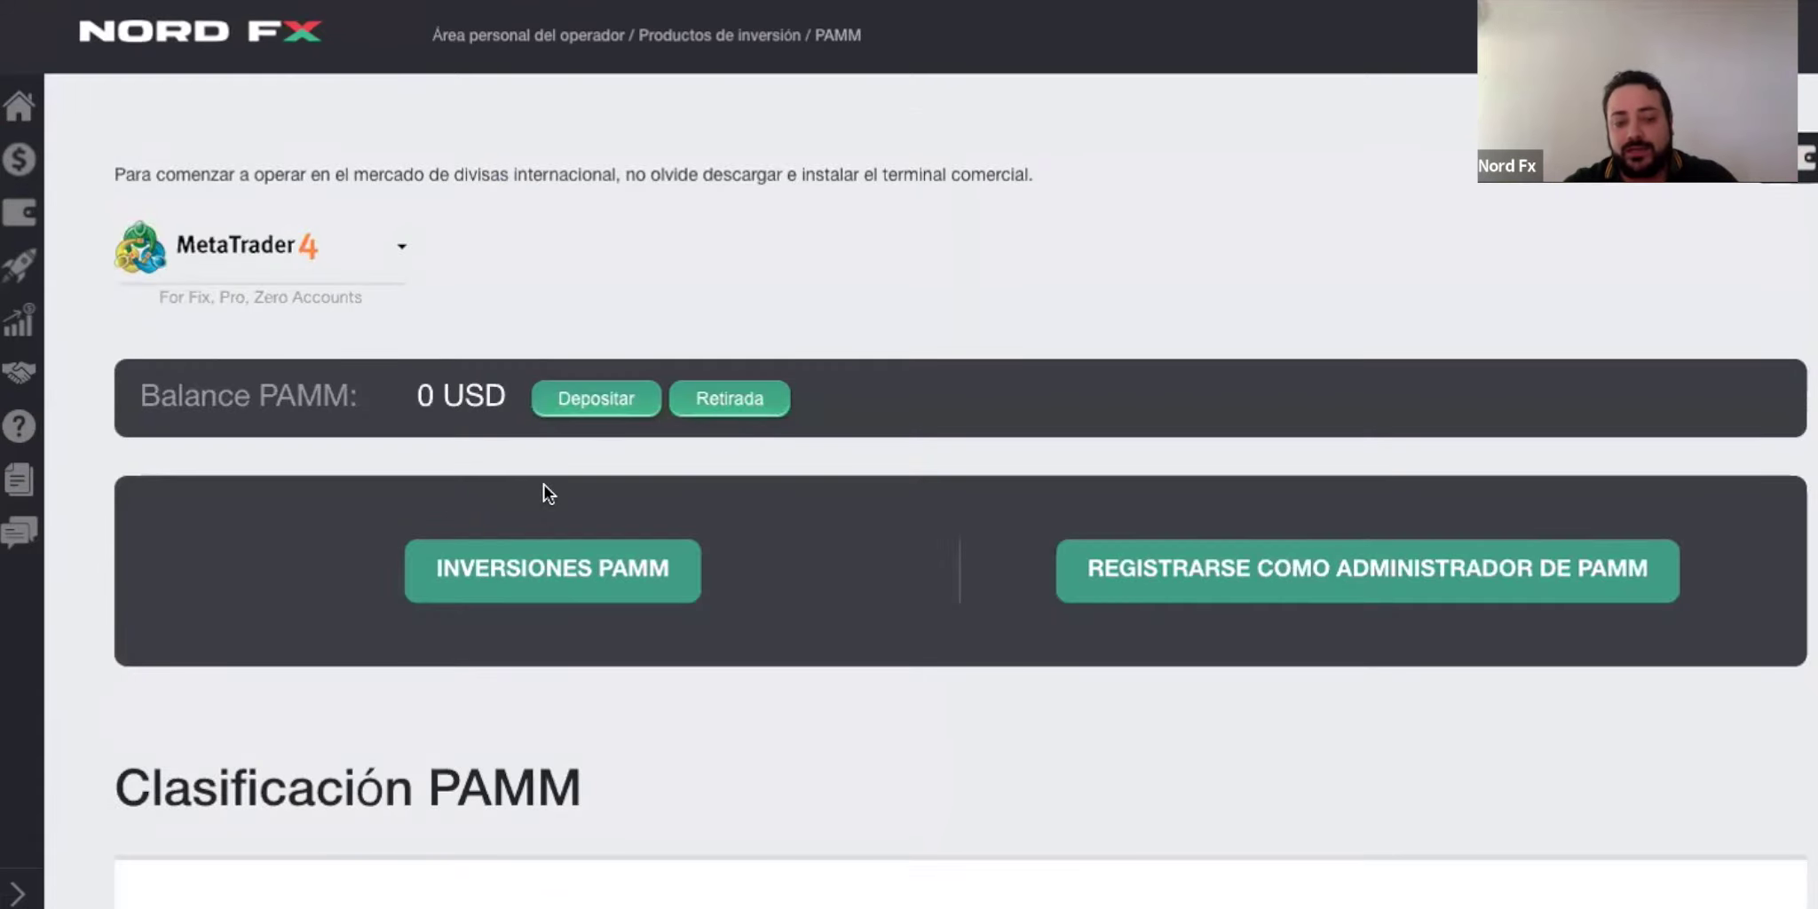
scroll(102, 546, "down", 5)
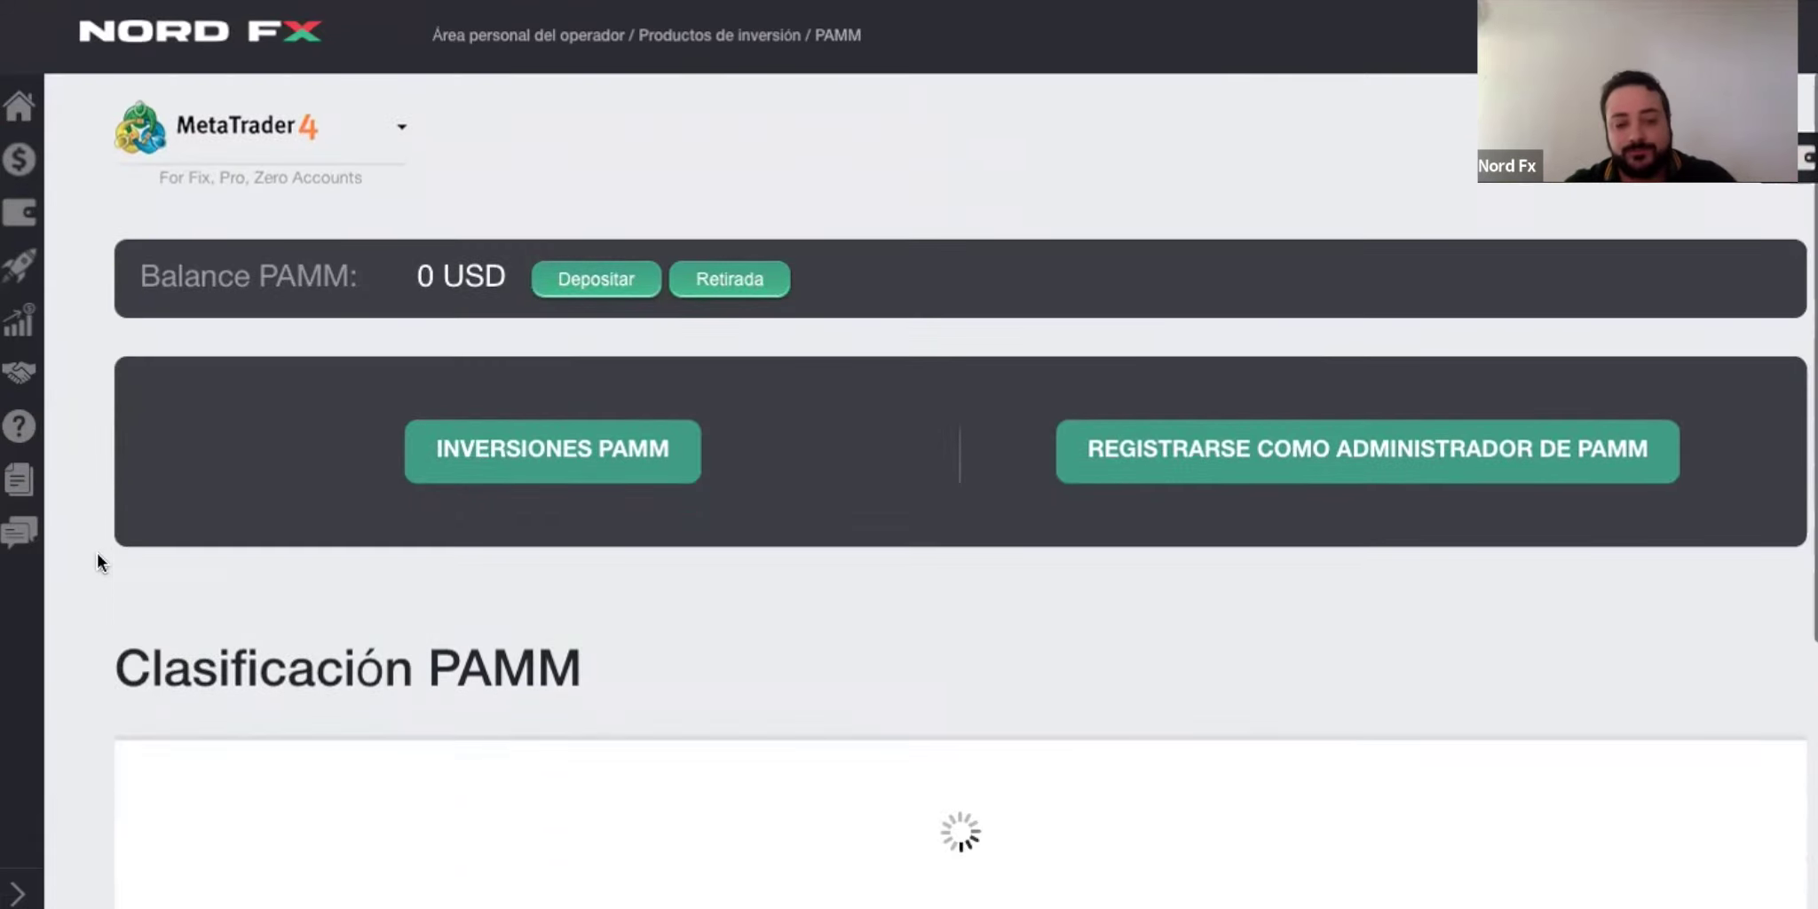
scroll(97, 557, "down", 2)
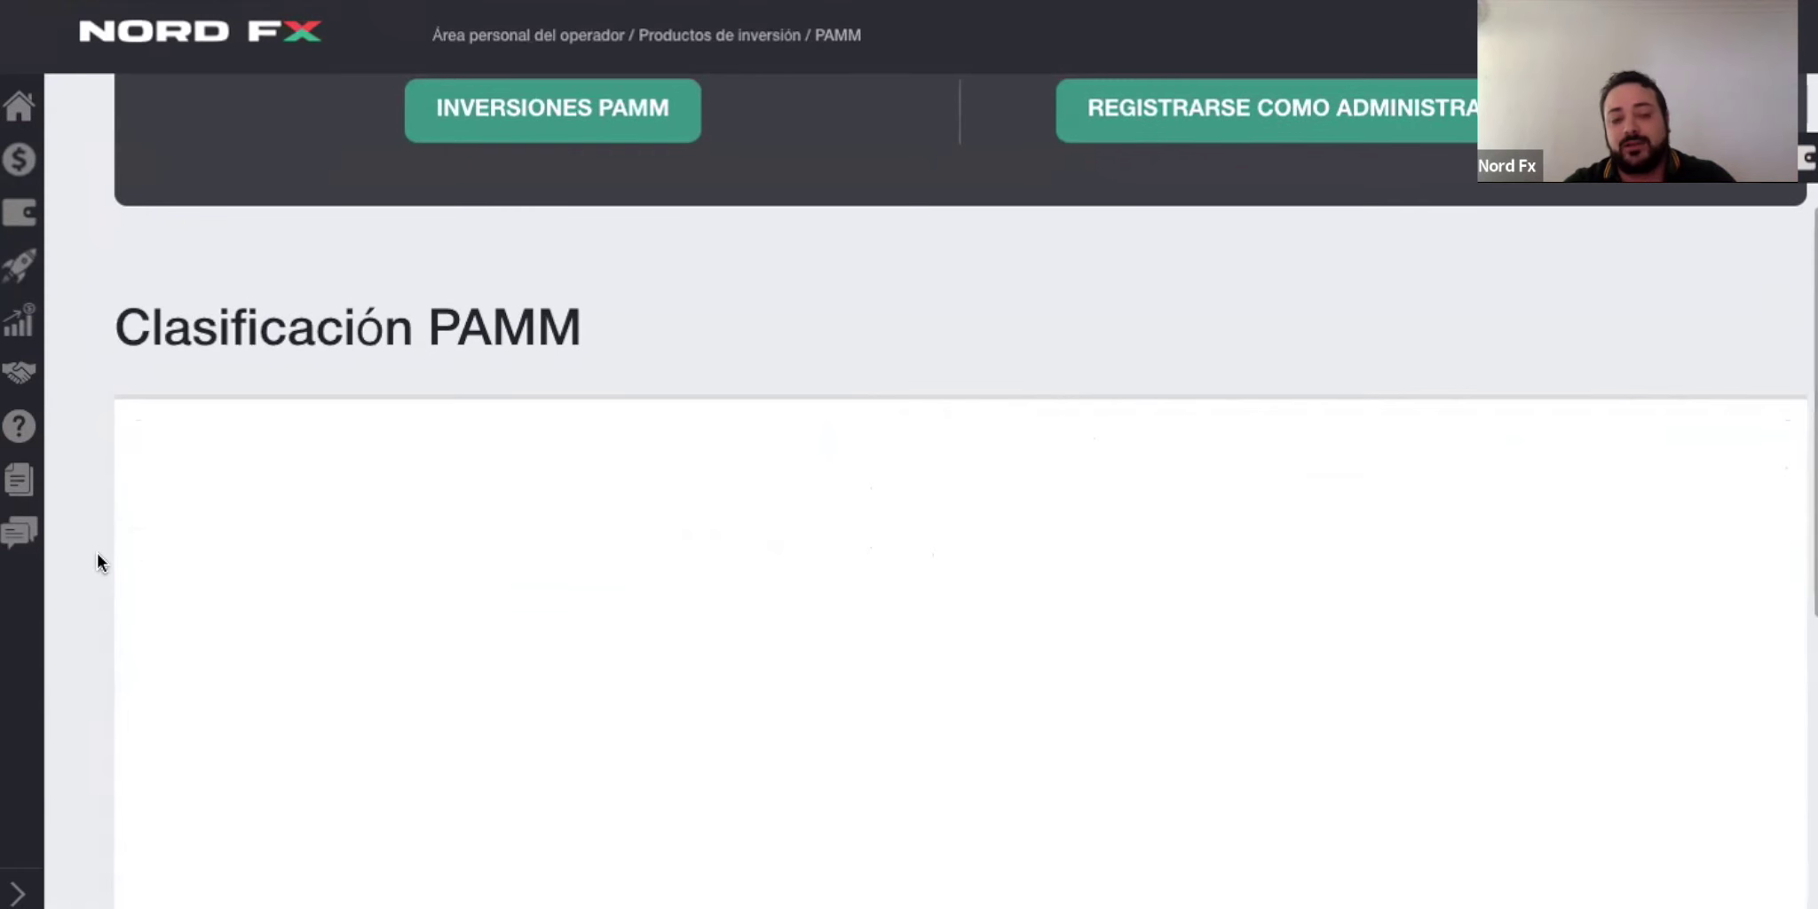
scroll(97, 553, "down", 3)
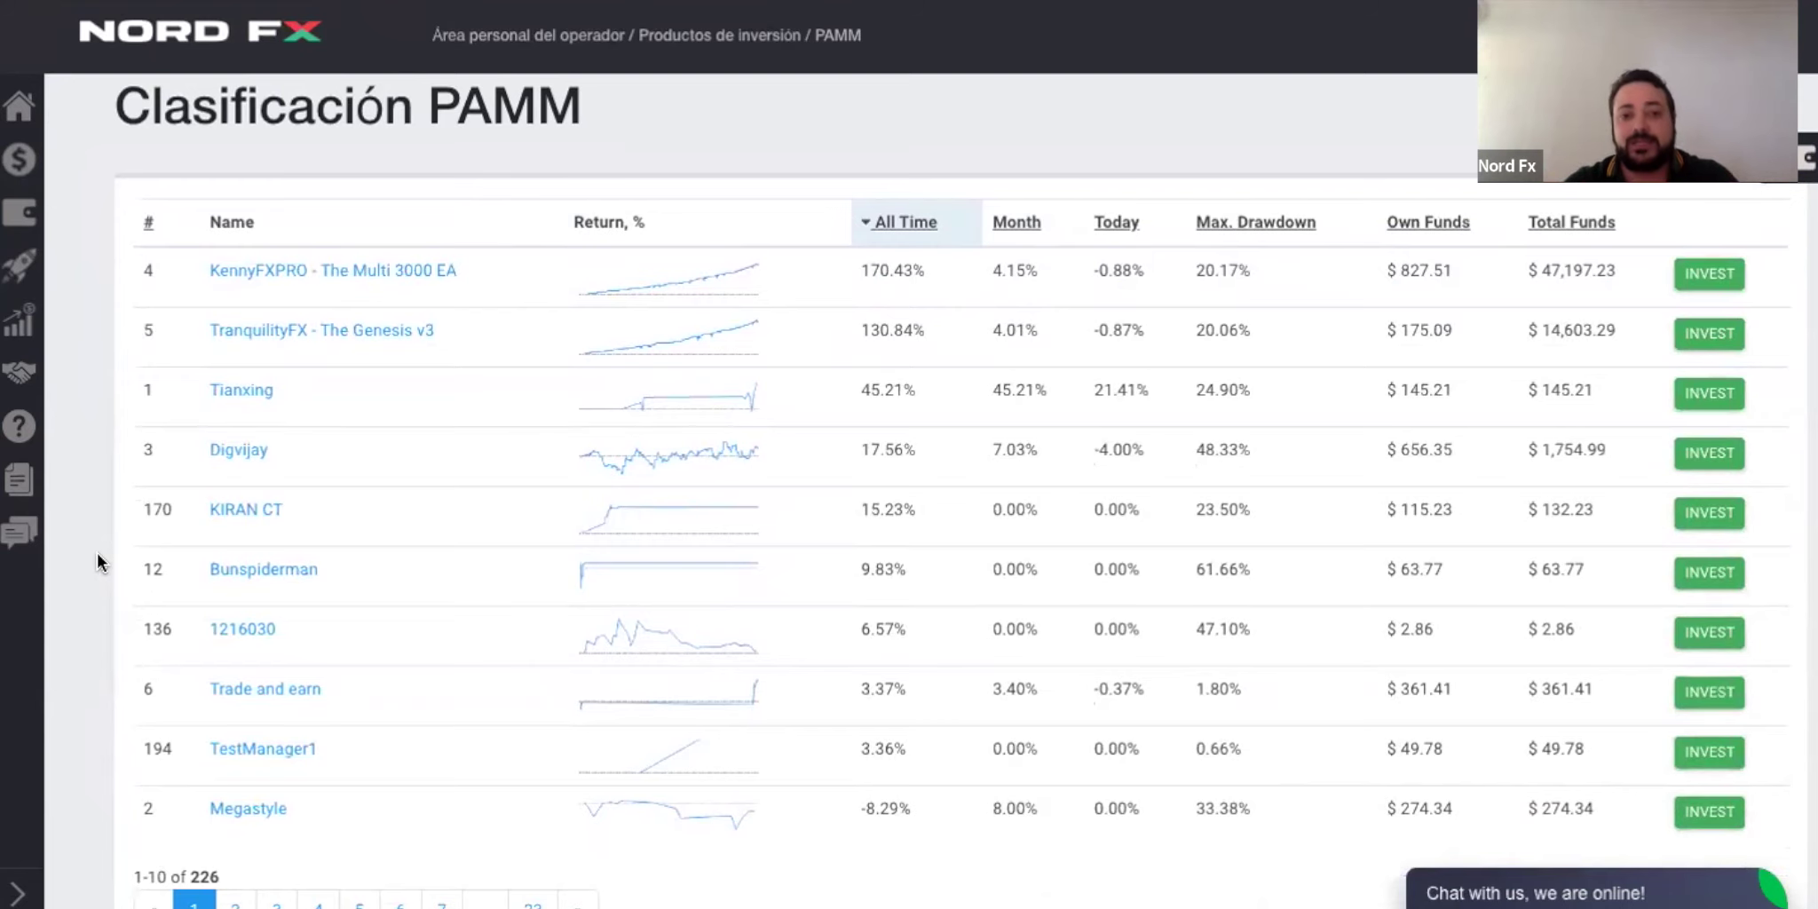
scroll(99, 561, "down", 1)
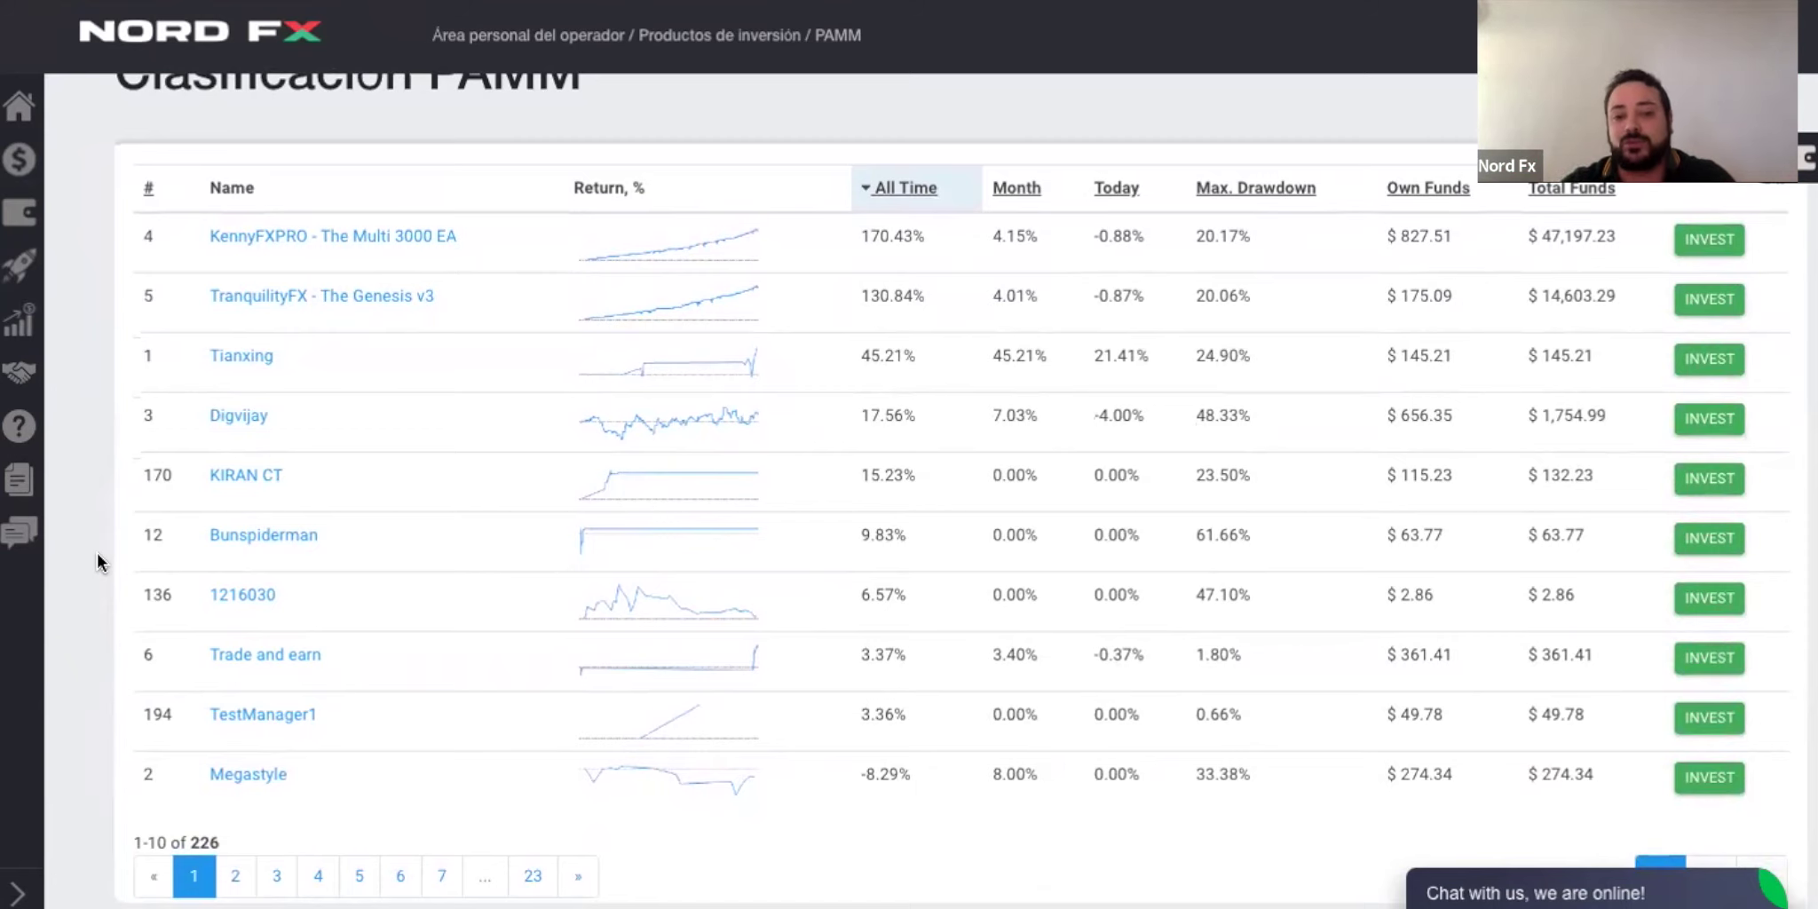
scroll(101, 561, "up", 1)
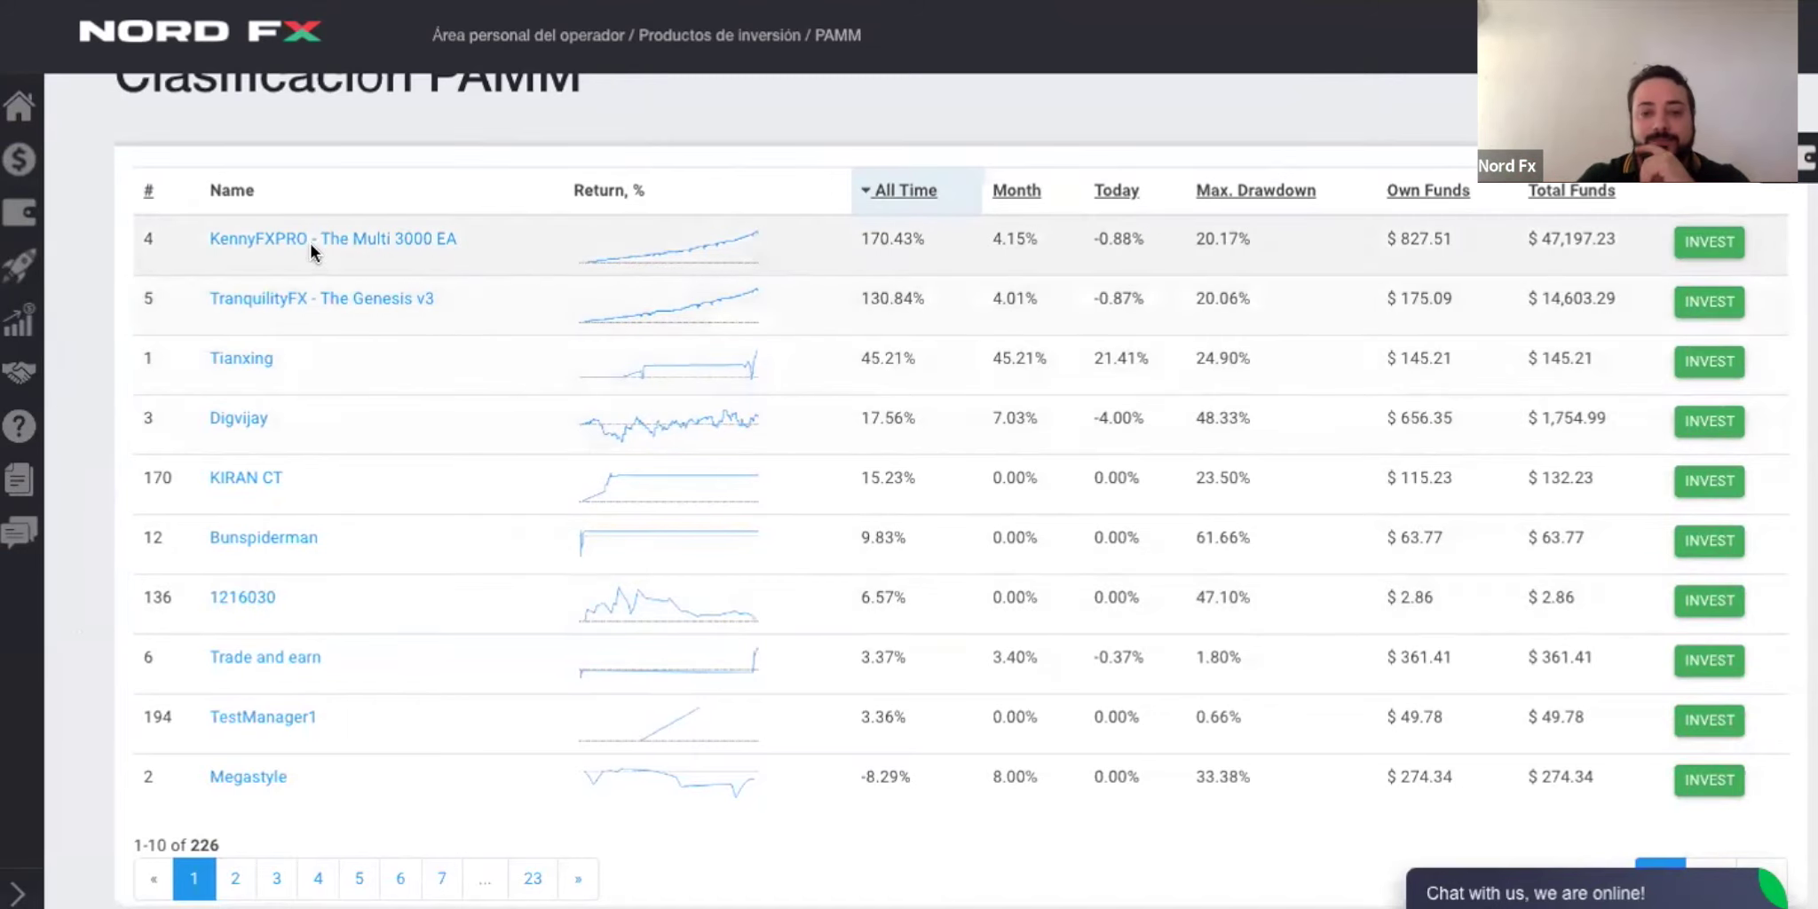
Step: Open the KennyFXPRO - The Multi 3000 EA account from the ranking and review its return per period, daily and monthly charts
left_click(308, 240)
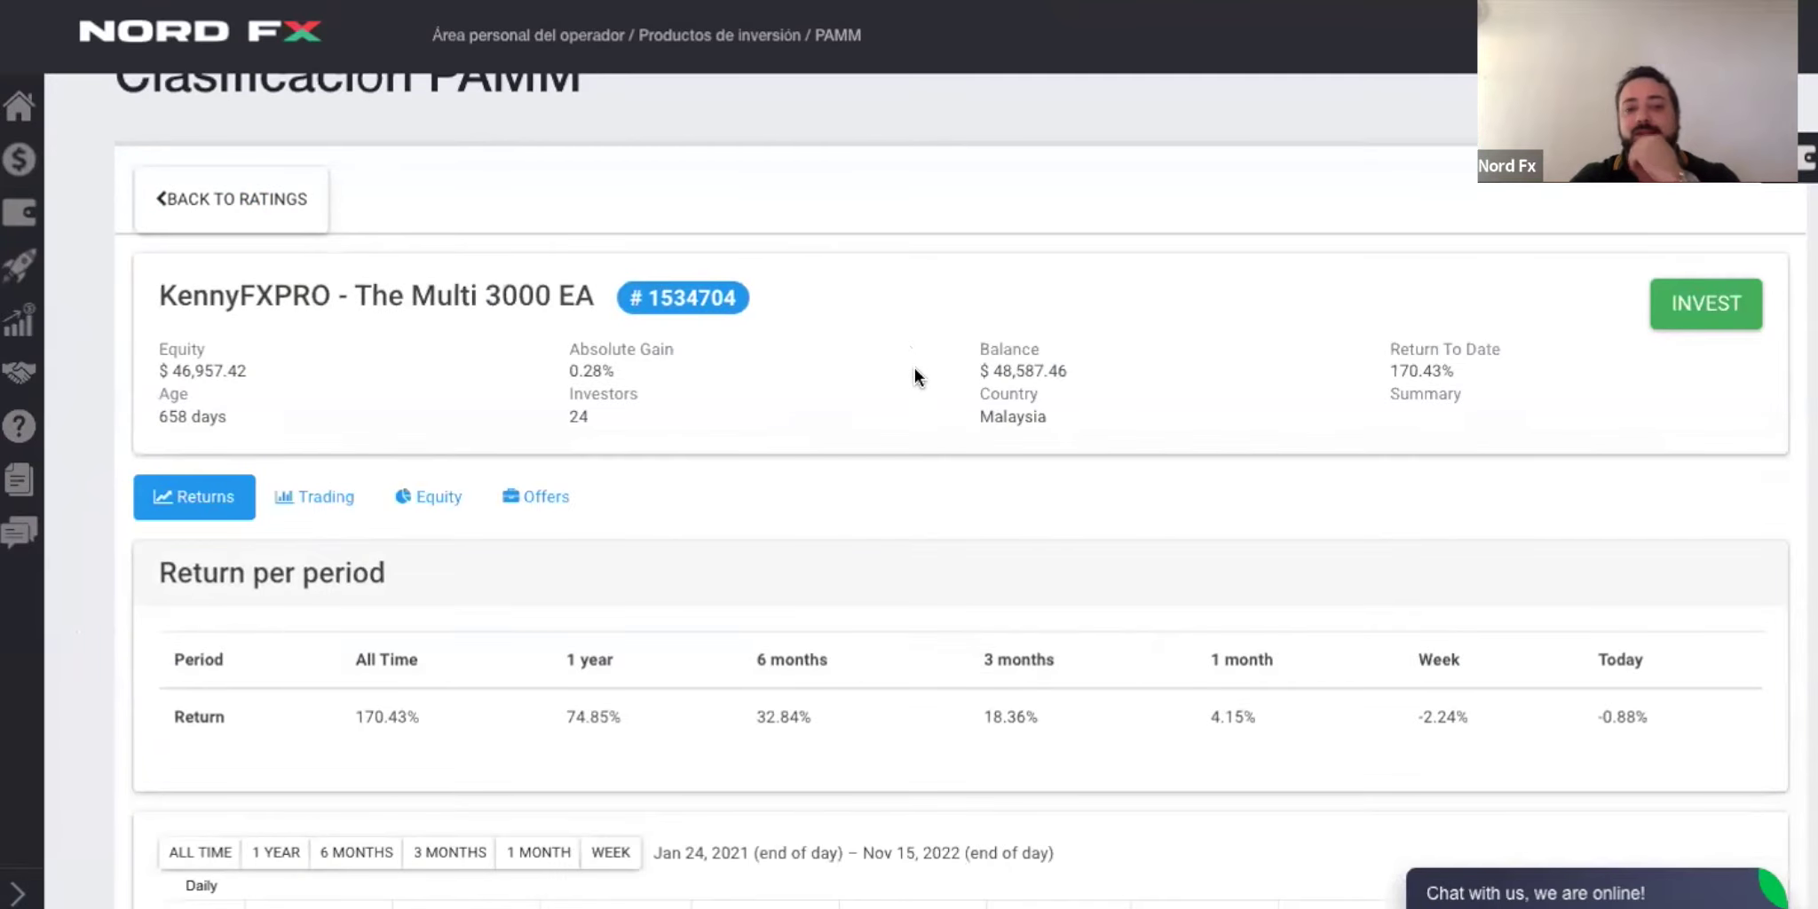
scroll(914, 368, "down", 7)
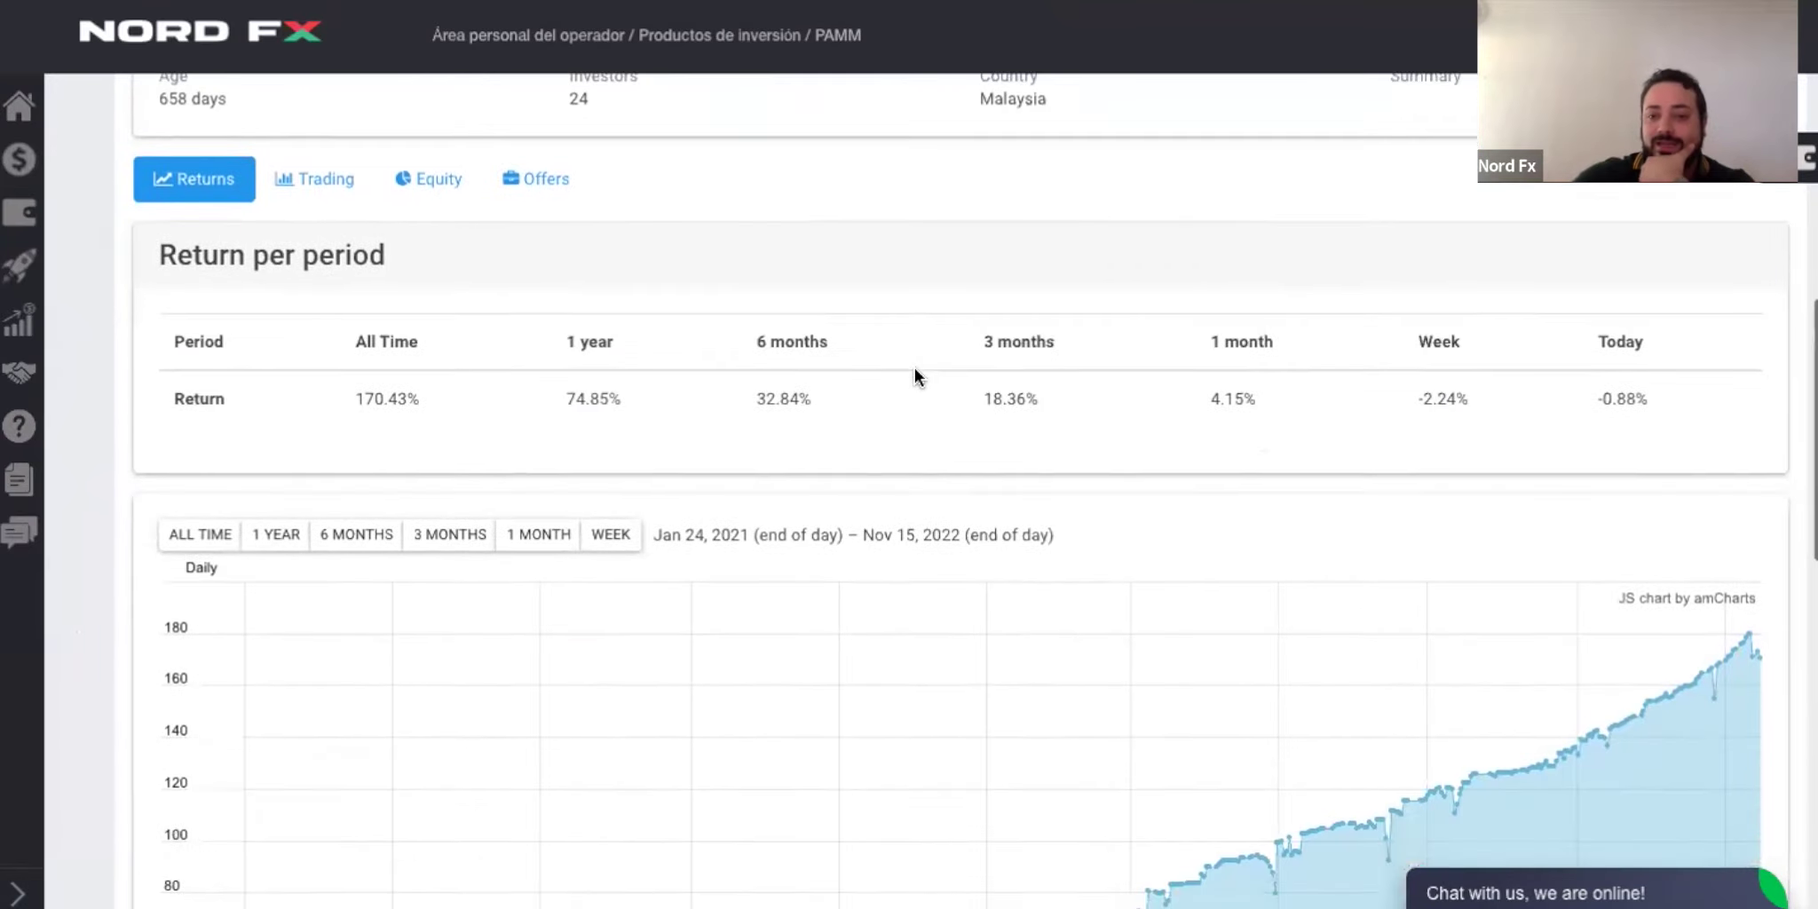
scroll(915, 369, "down", 6)
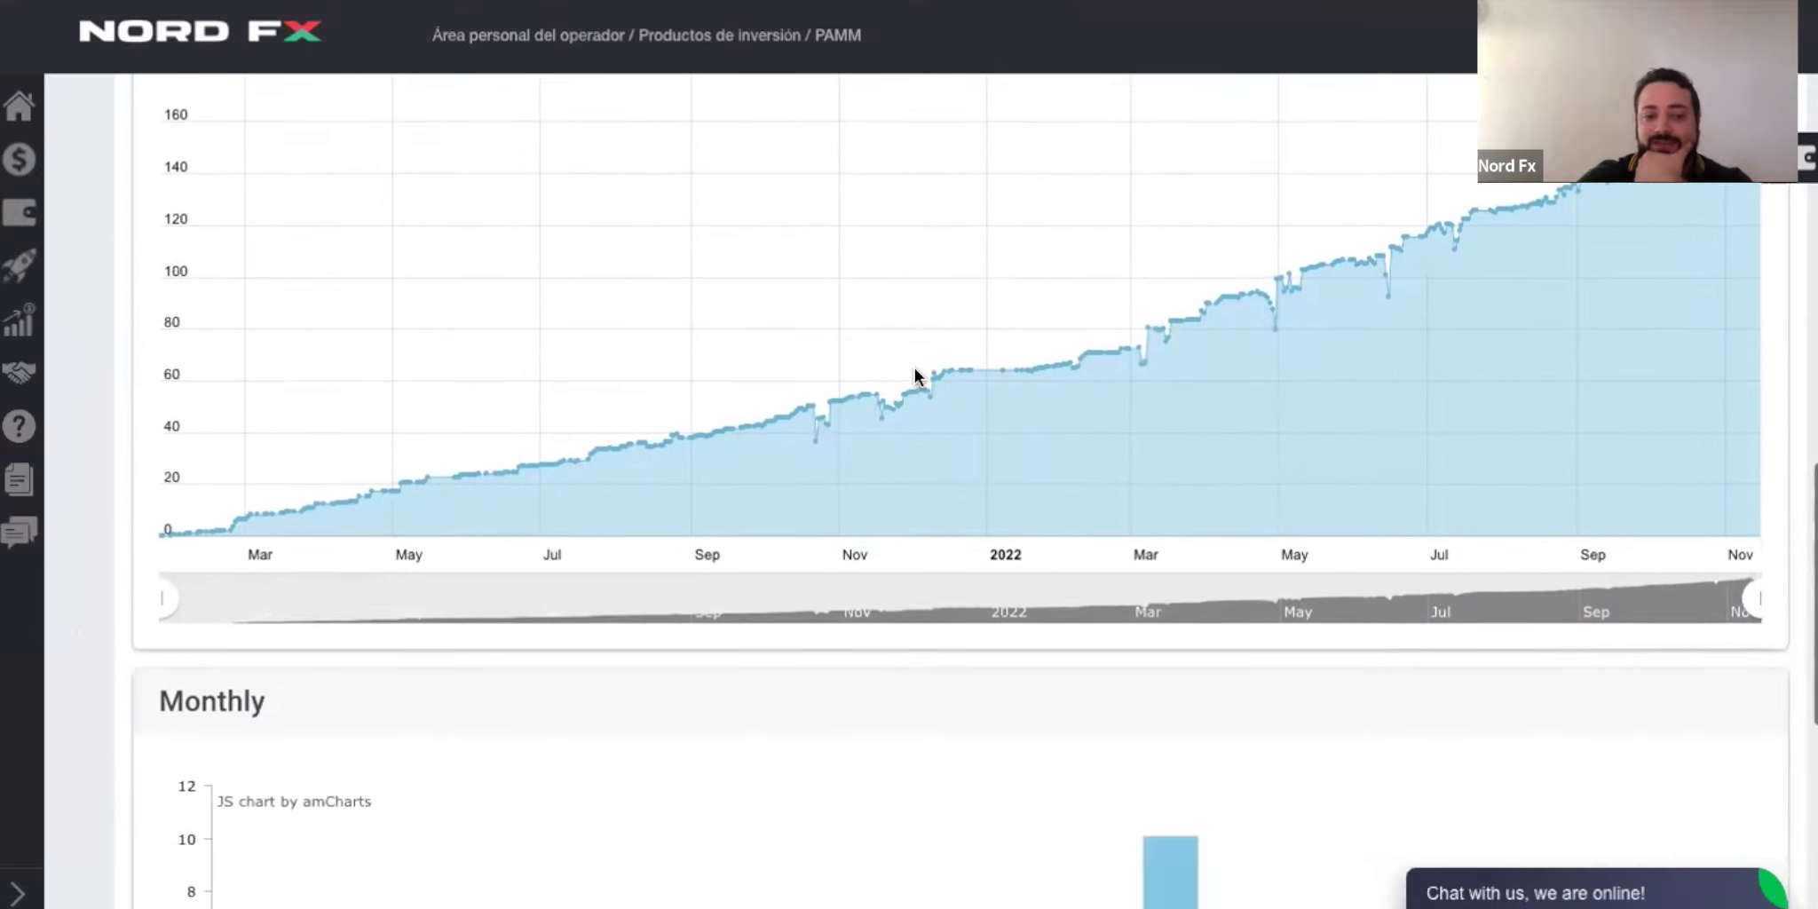
scroll(915, 368, "down", 3)
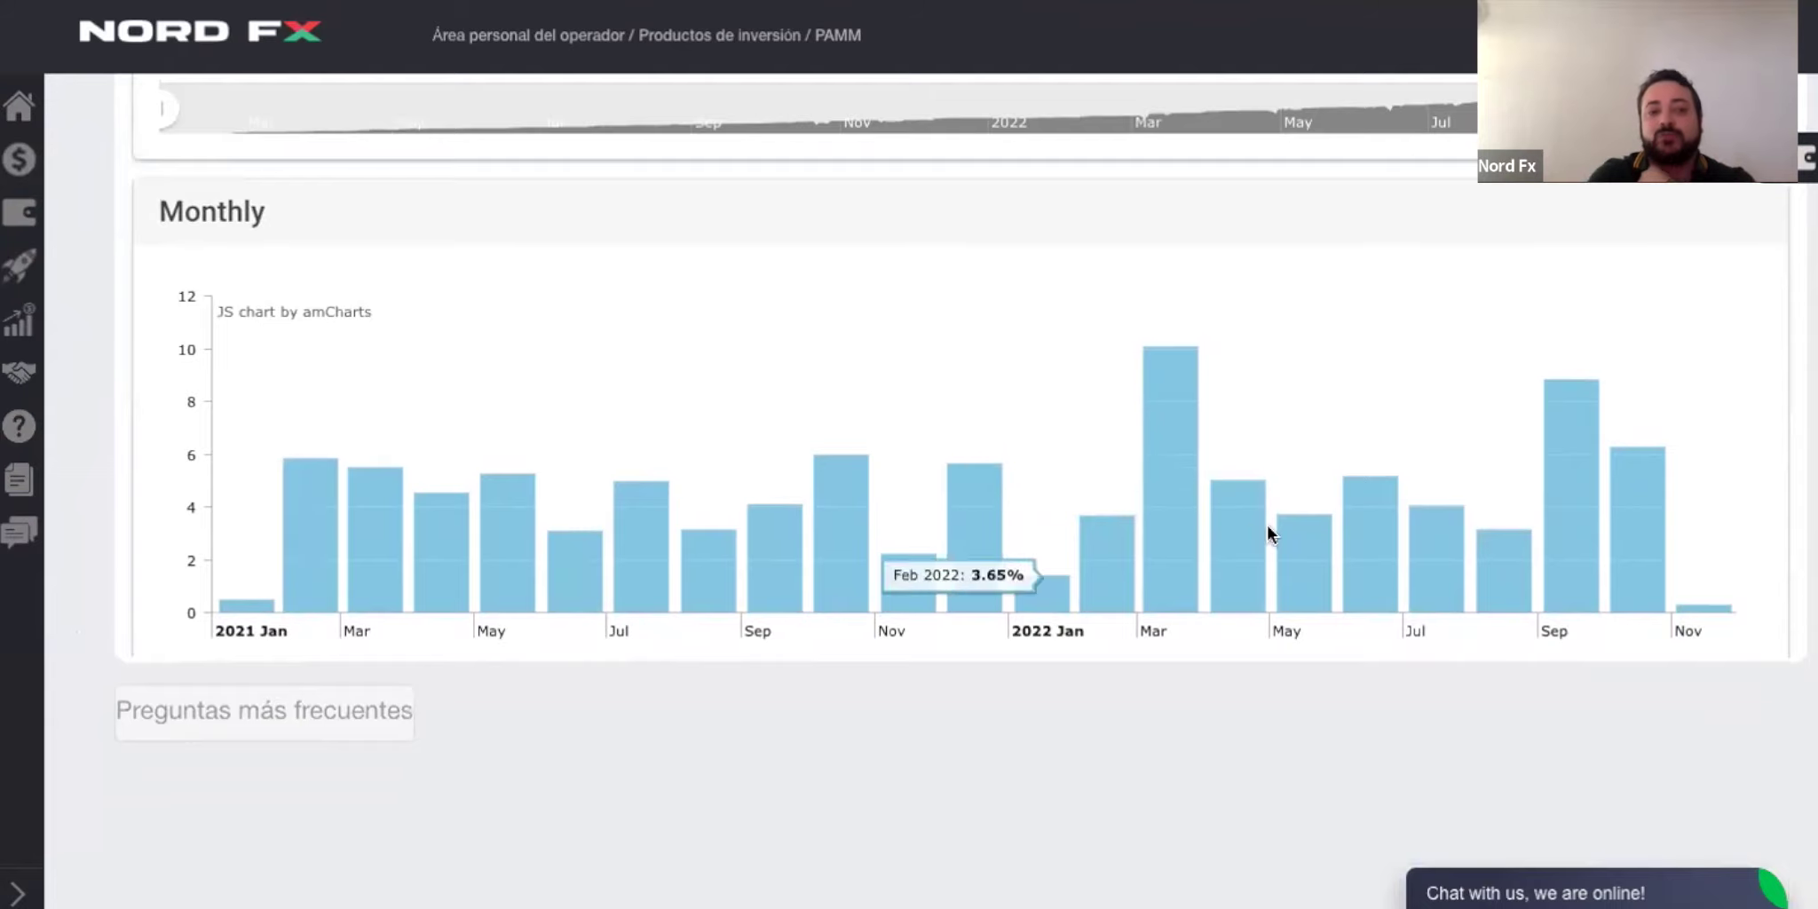
scroll(1419, 535, "up", 10)
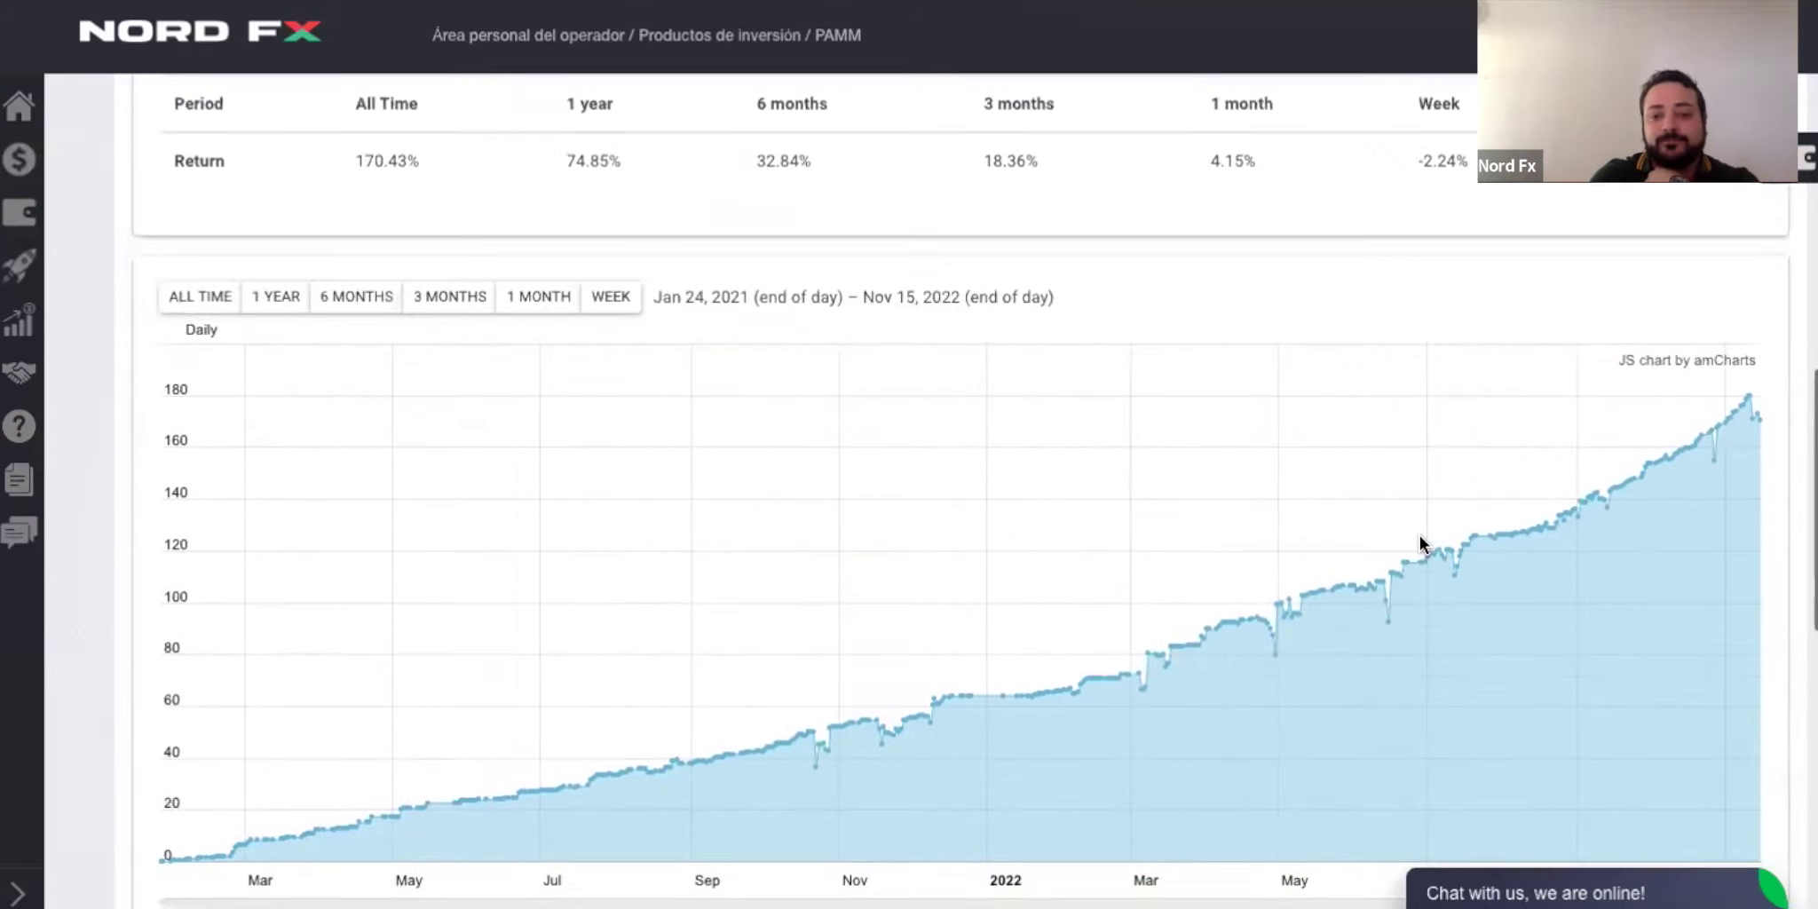
scroll(1418, 536, "up", 2)
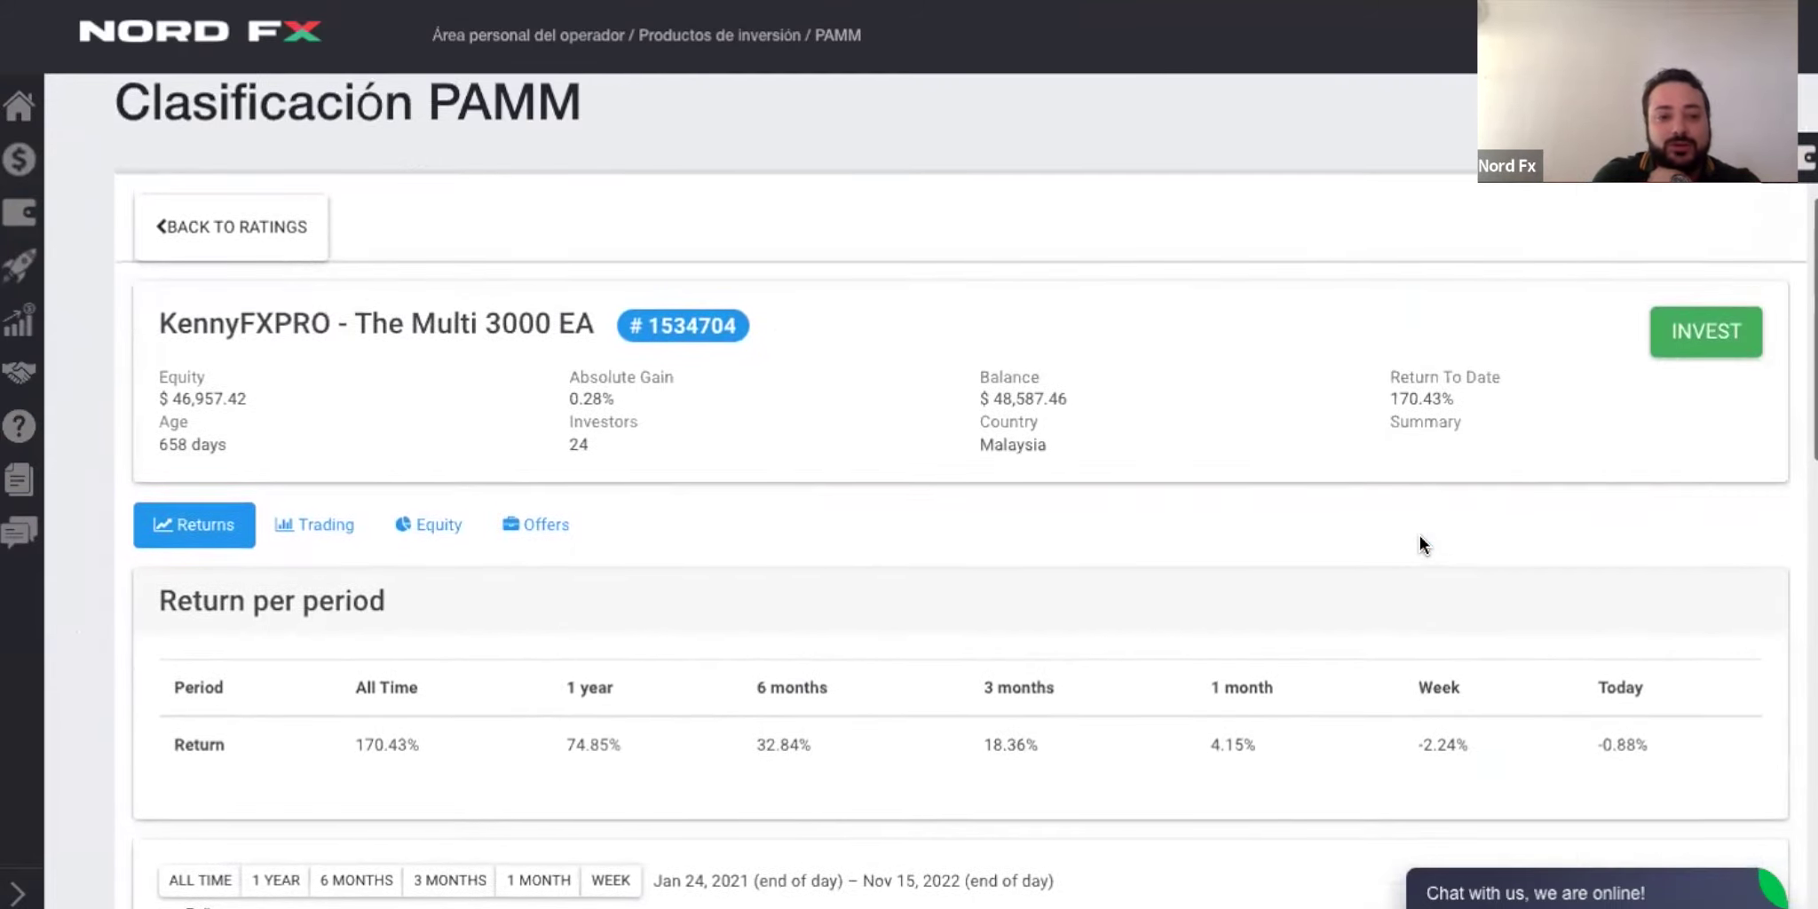
scroll(1419, 543, "down", 1)
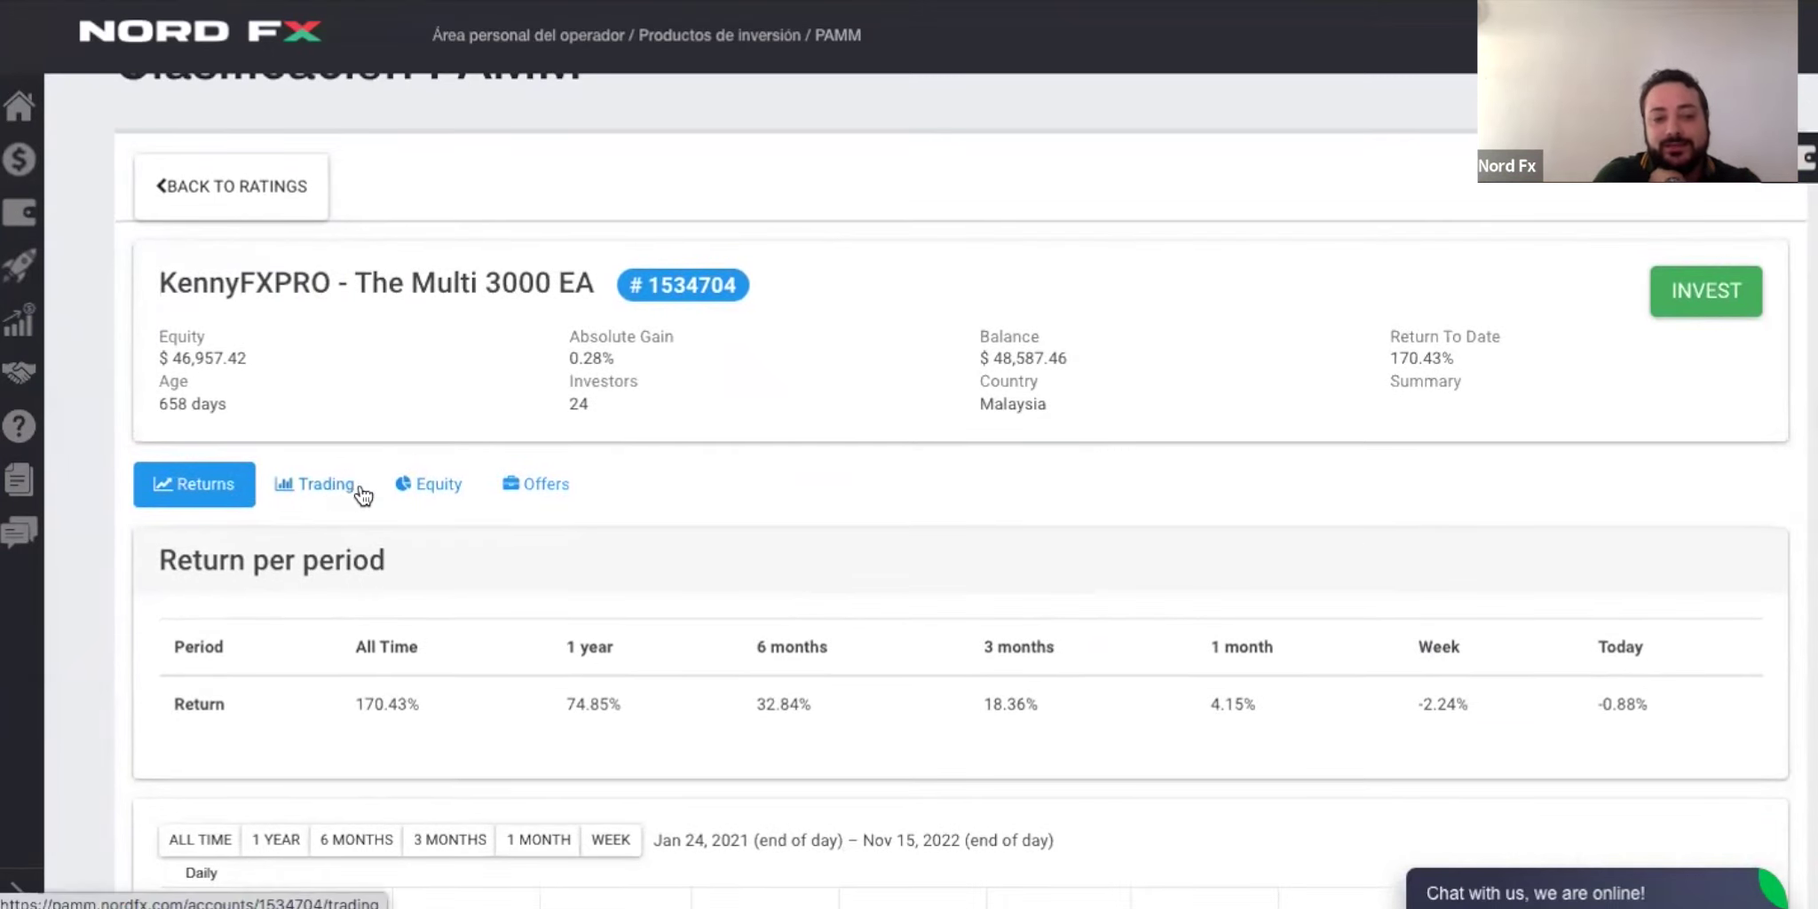
Step: Show the account's trading details and review its account statistics, trade statistics, leverage and return chart, and traded instruments
left_click(331, 482)
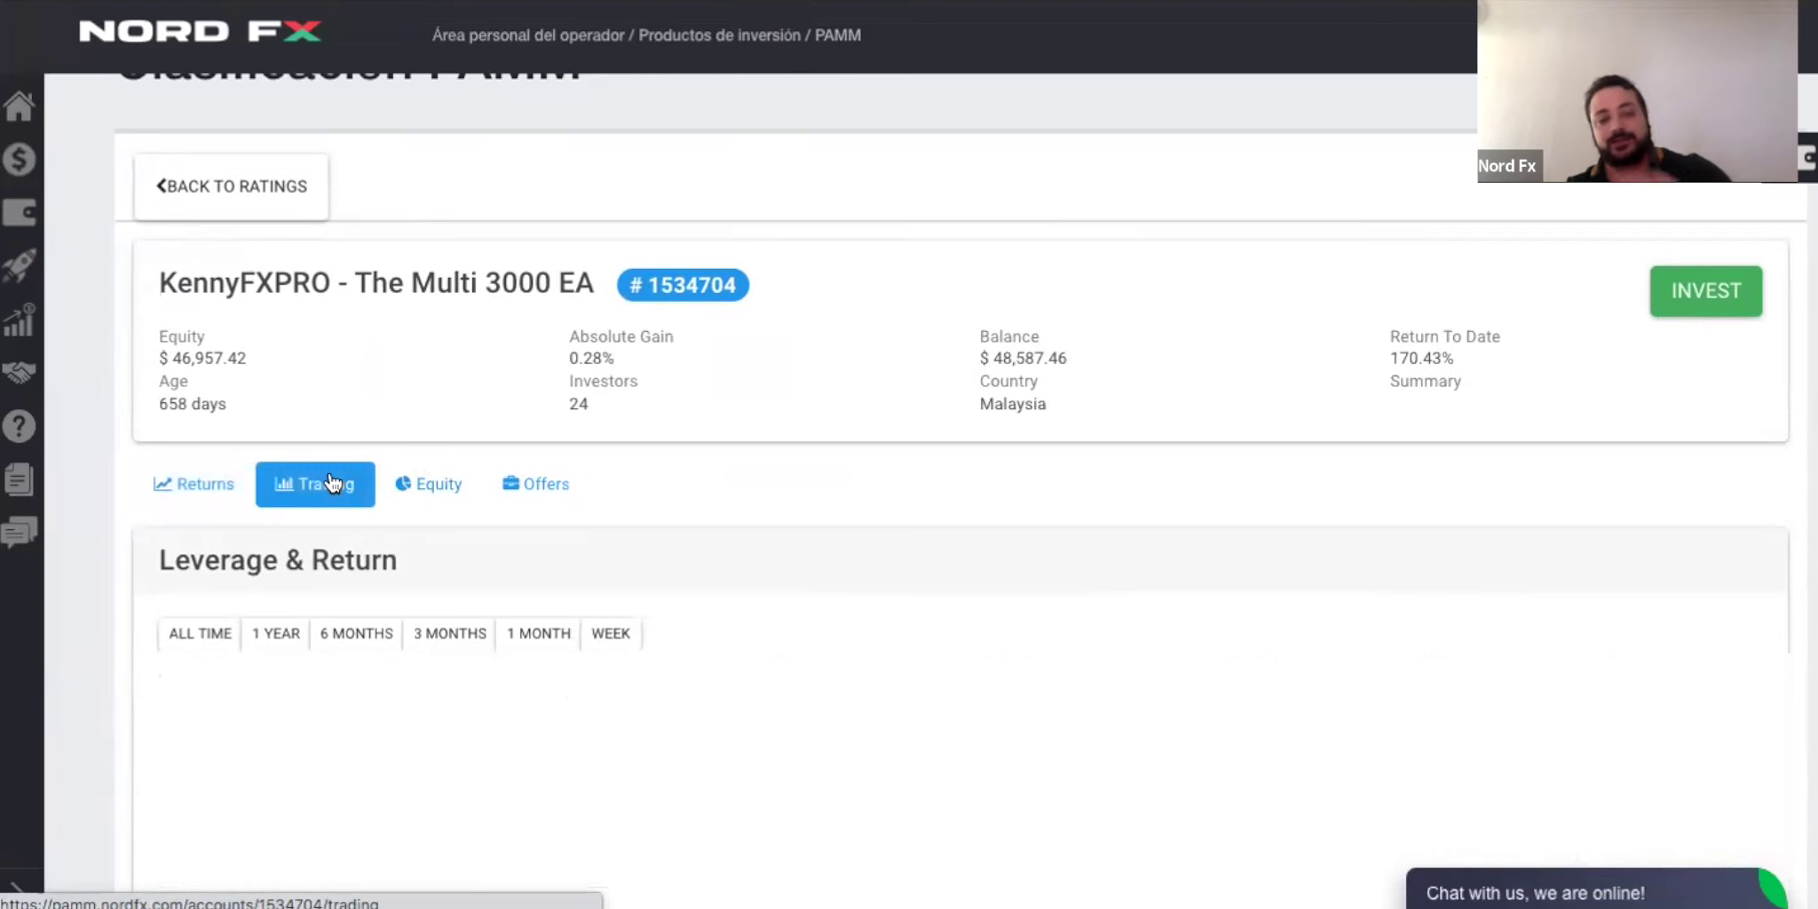
scroll(108, 494, "down", 2)
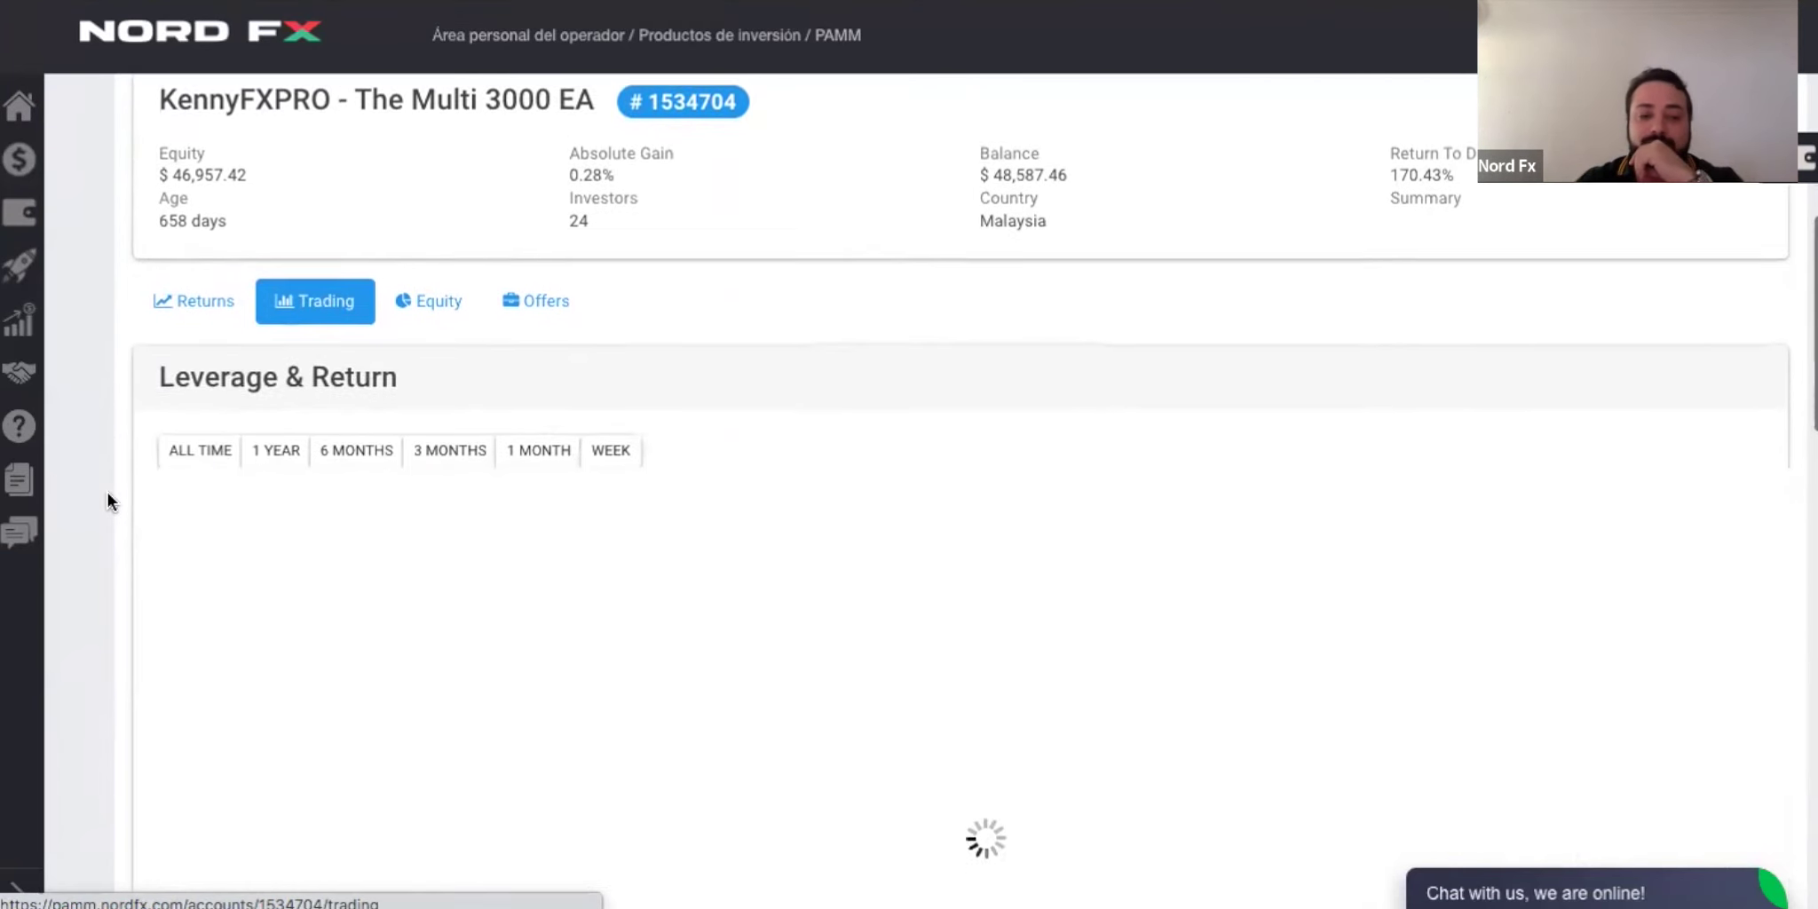
scroll(108, 493, "down", 1)
scroll(109, 493, "down", 2)
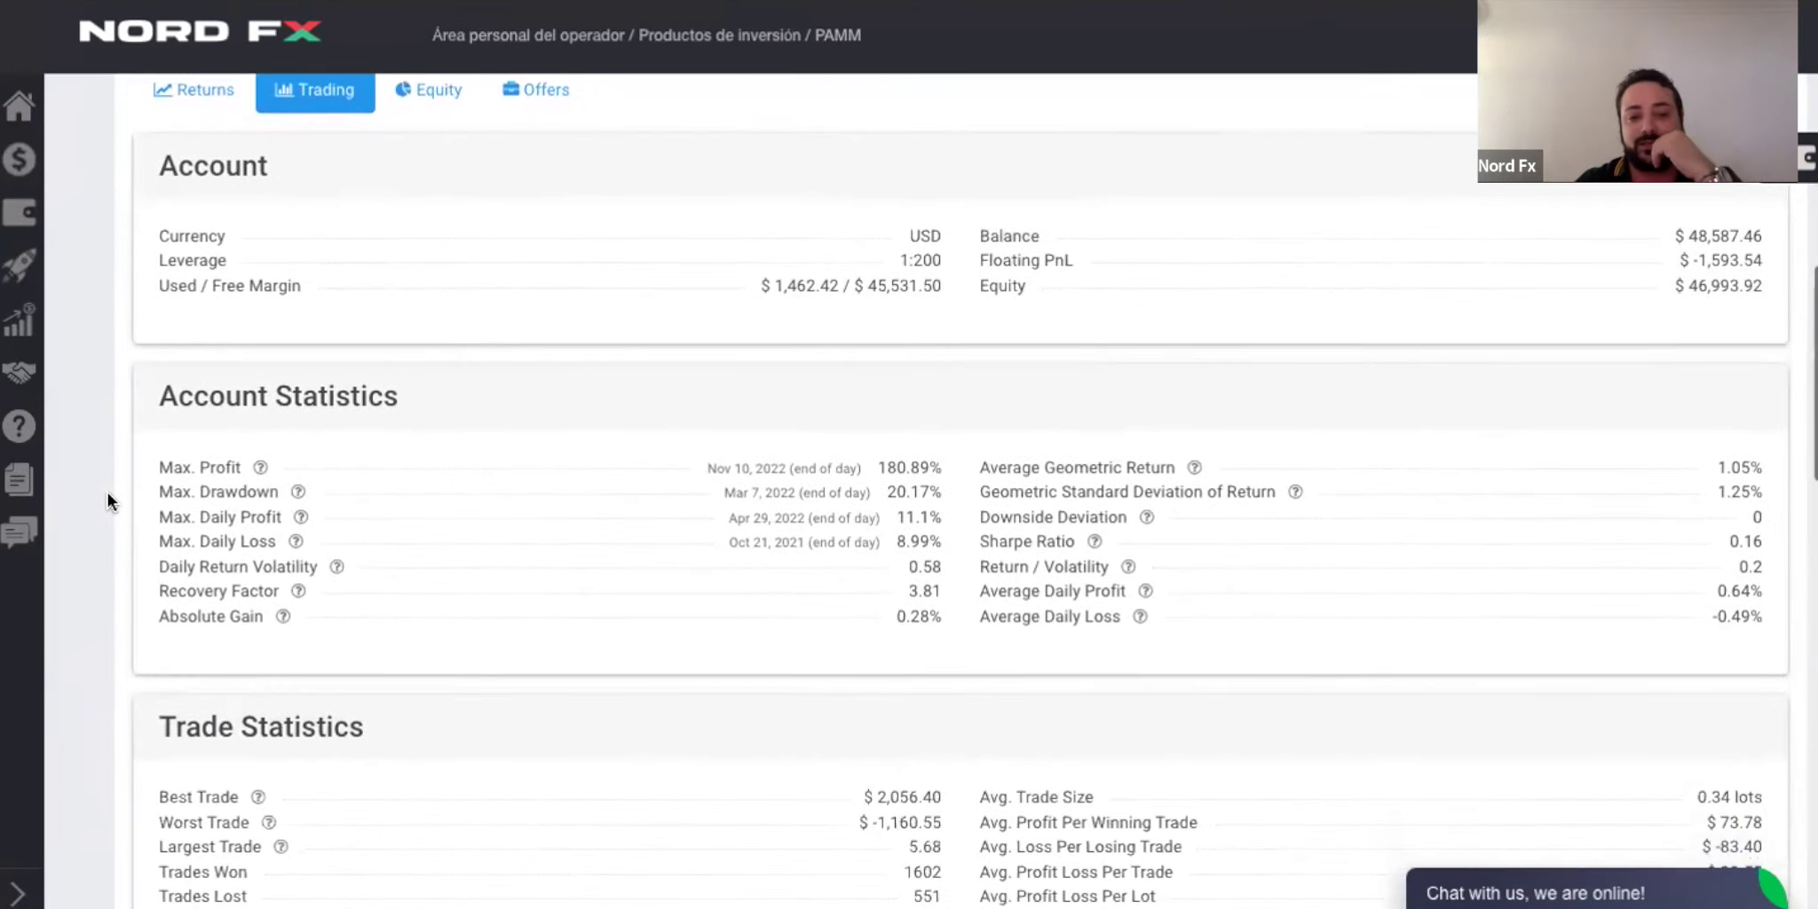
scroll(108, 493, "down", 4)
scroll(109, 494, "down", 6)
scroll(108, 502, "down", 8)
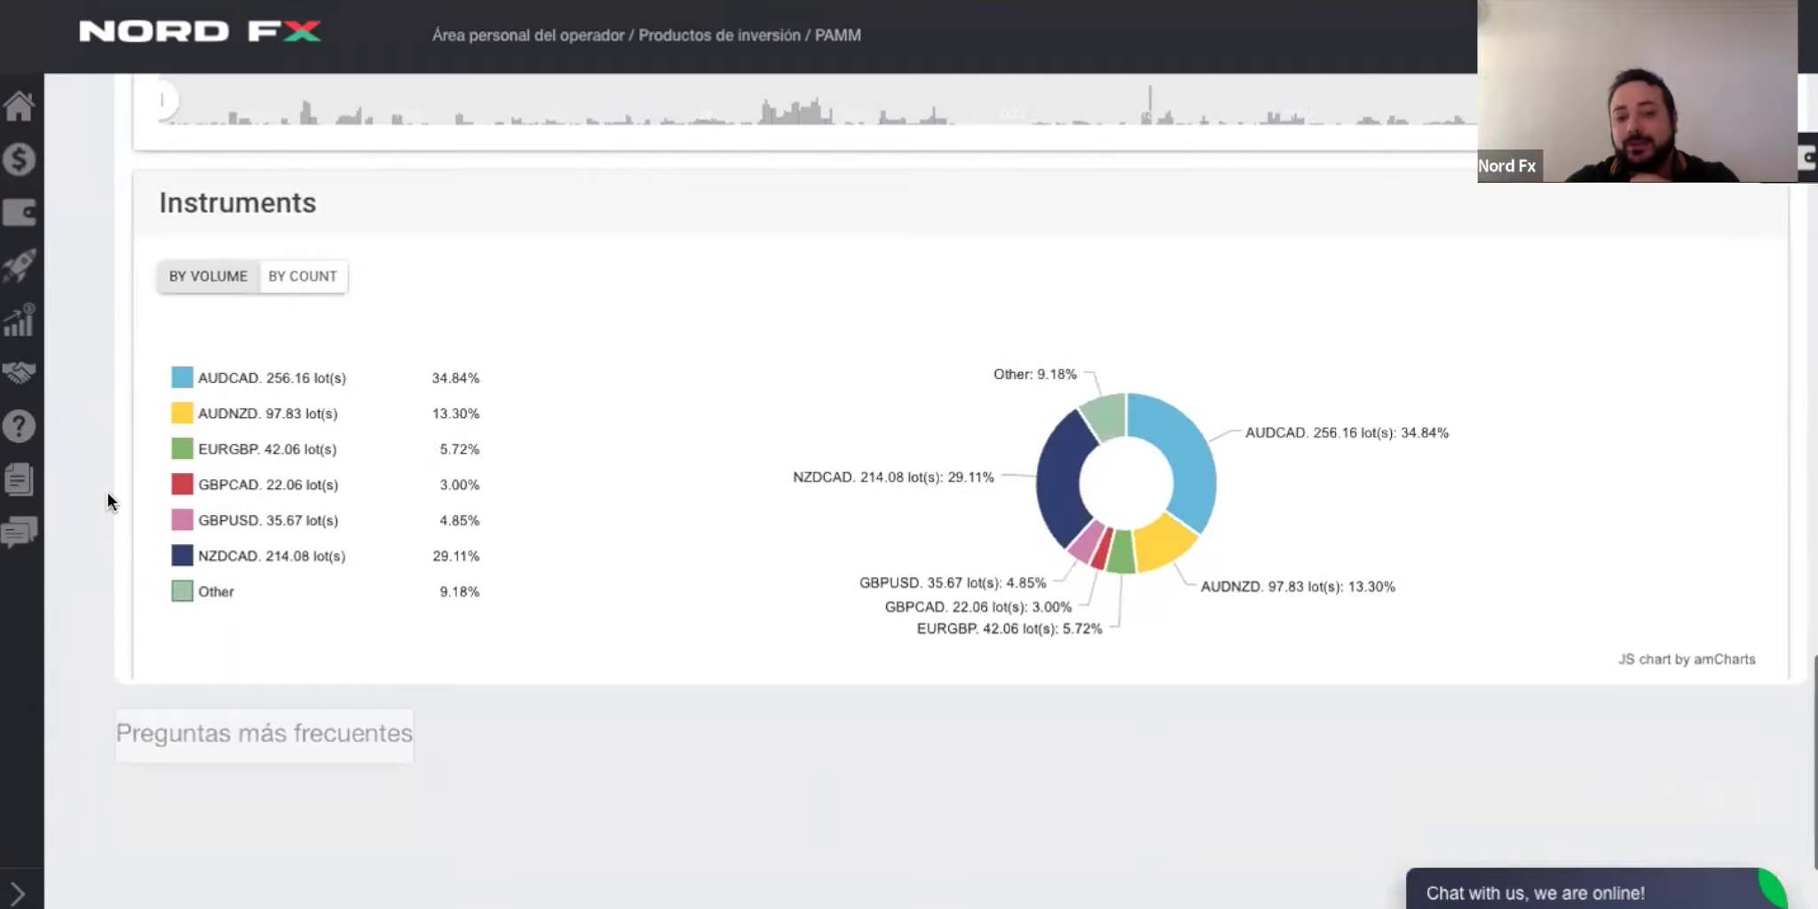
scroll(109, 502, "up", 2)
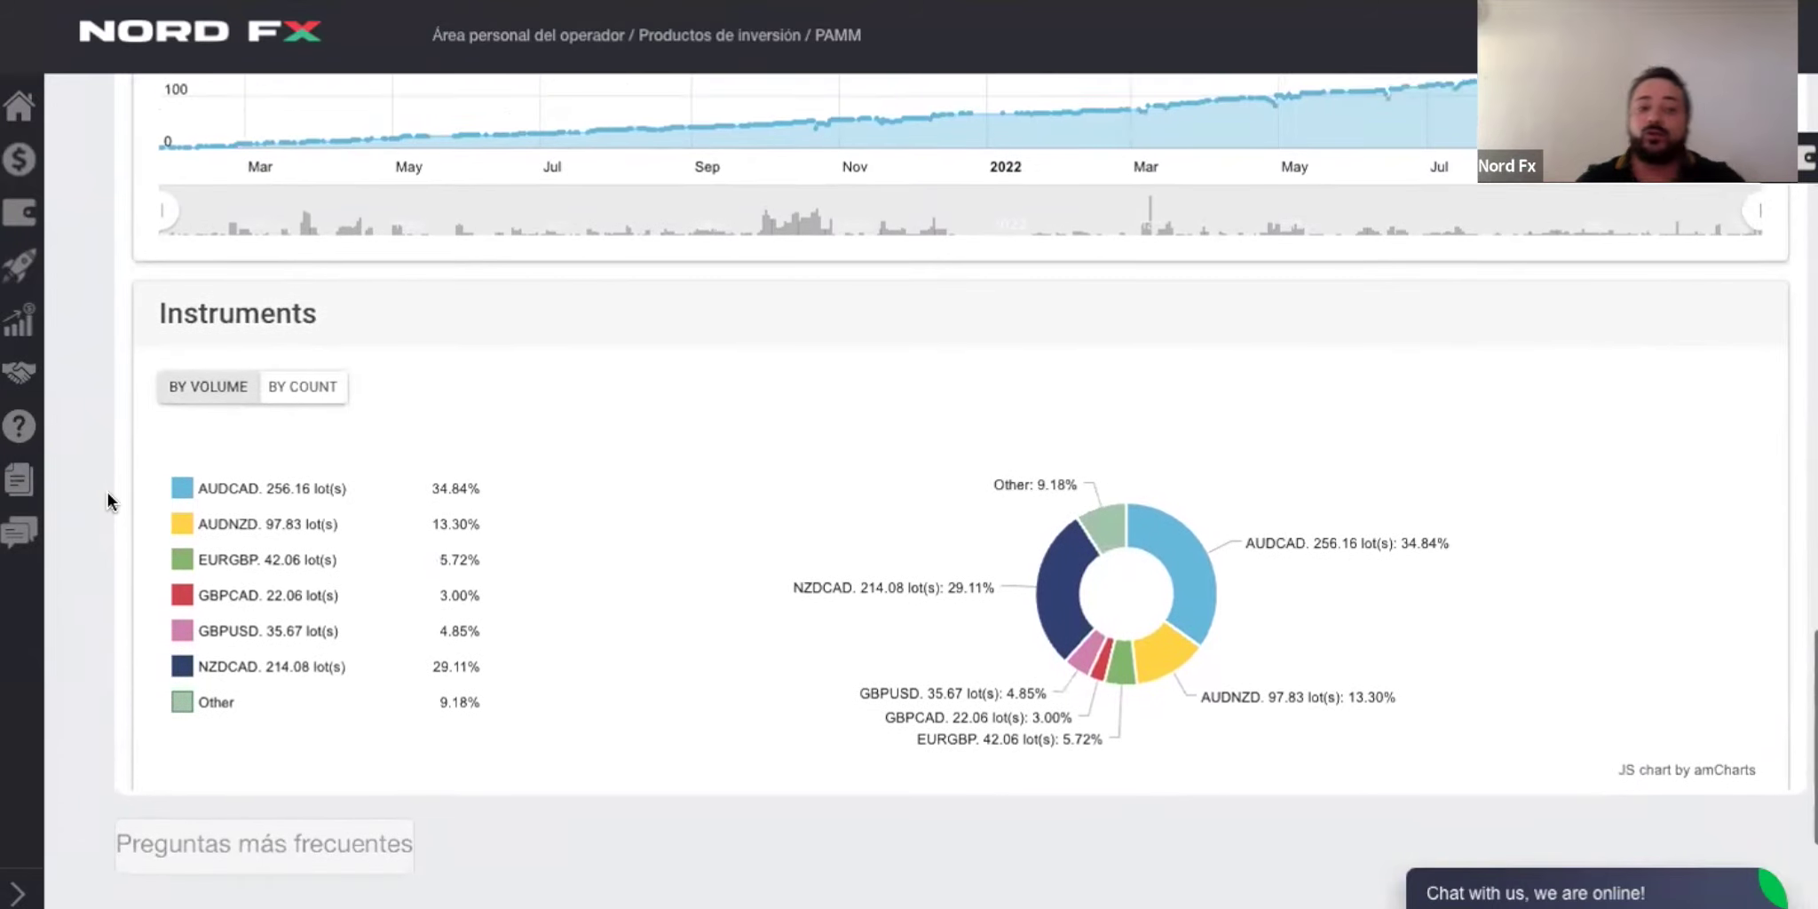
scroll(108, 499, "up", 3)
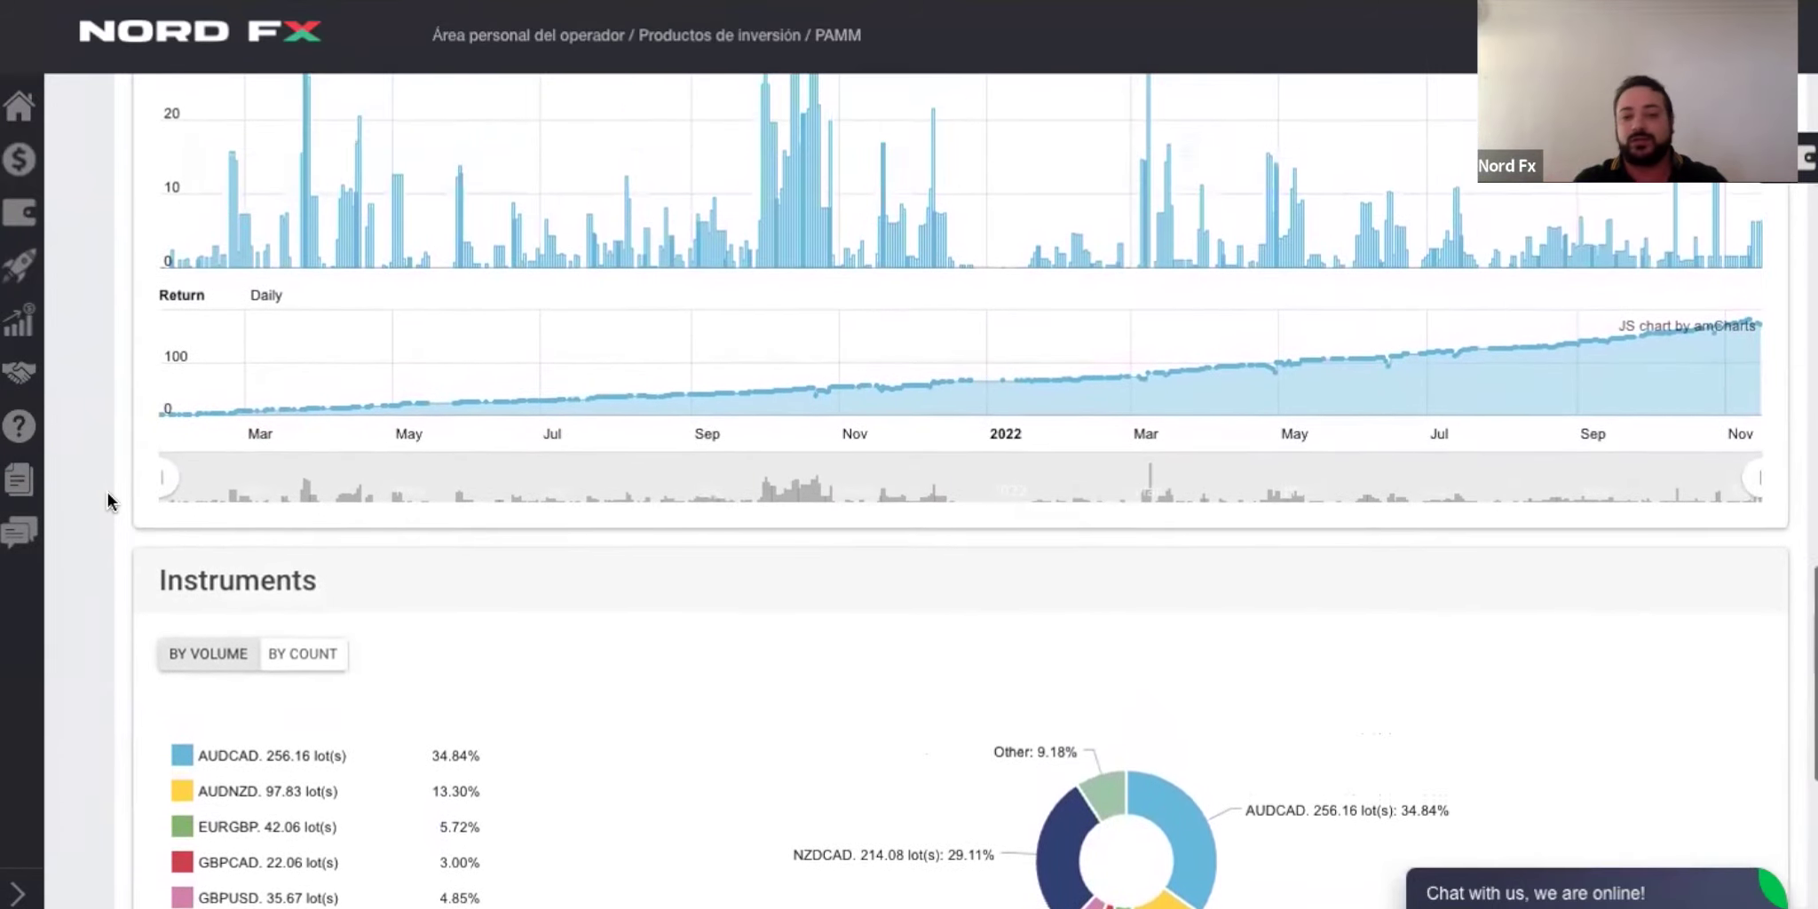
scroll(109, 501, "up", 5)
scroll(109, 501, "up", 8)
scroll(109, 499, "up", 5)
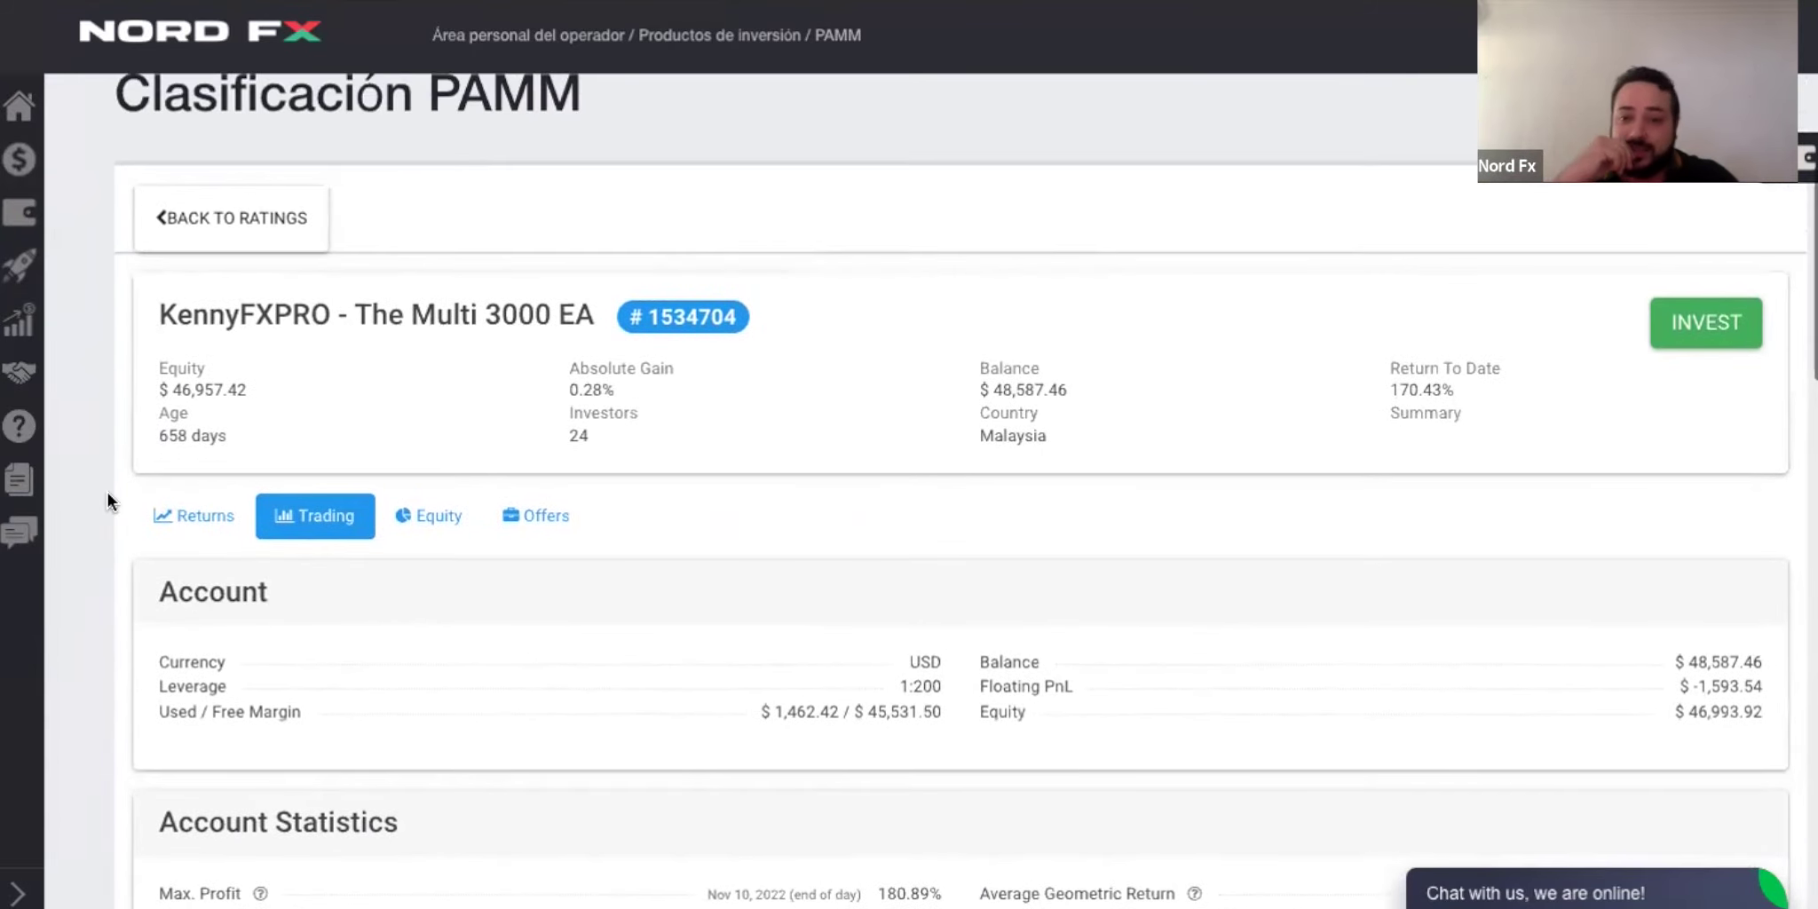
scroll(473, 435, "up", 1)
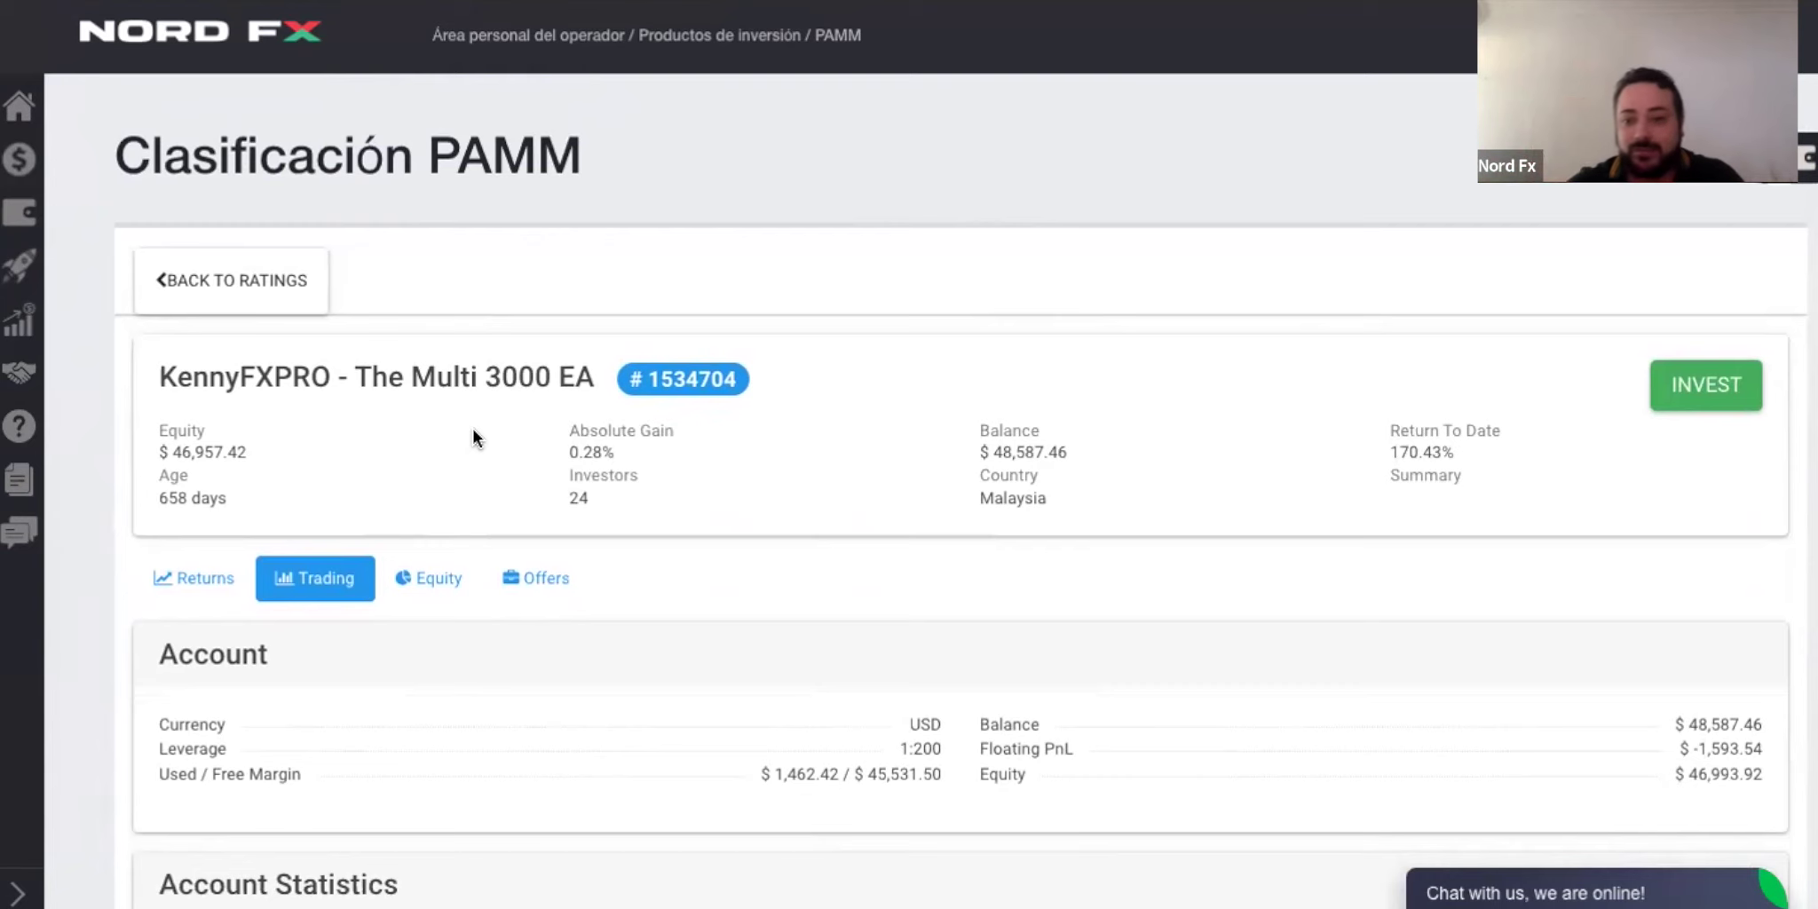
Step: Return to the PAMM ratings list and go back to the investment products overview
left_click(284, 271)
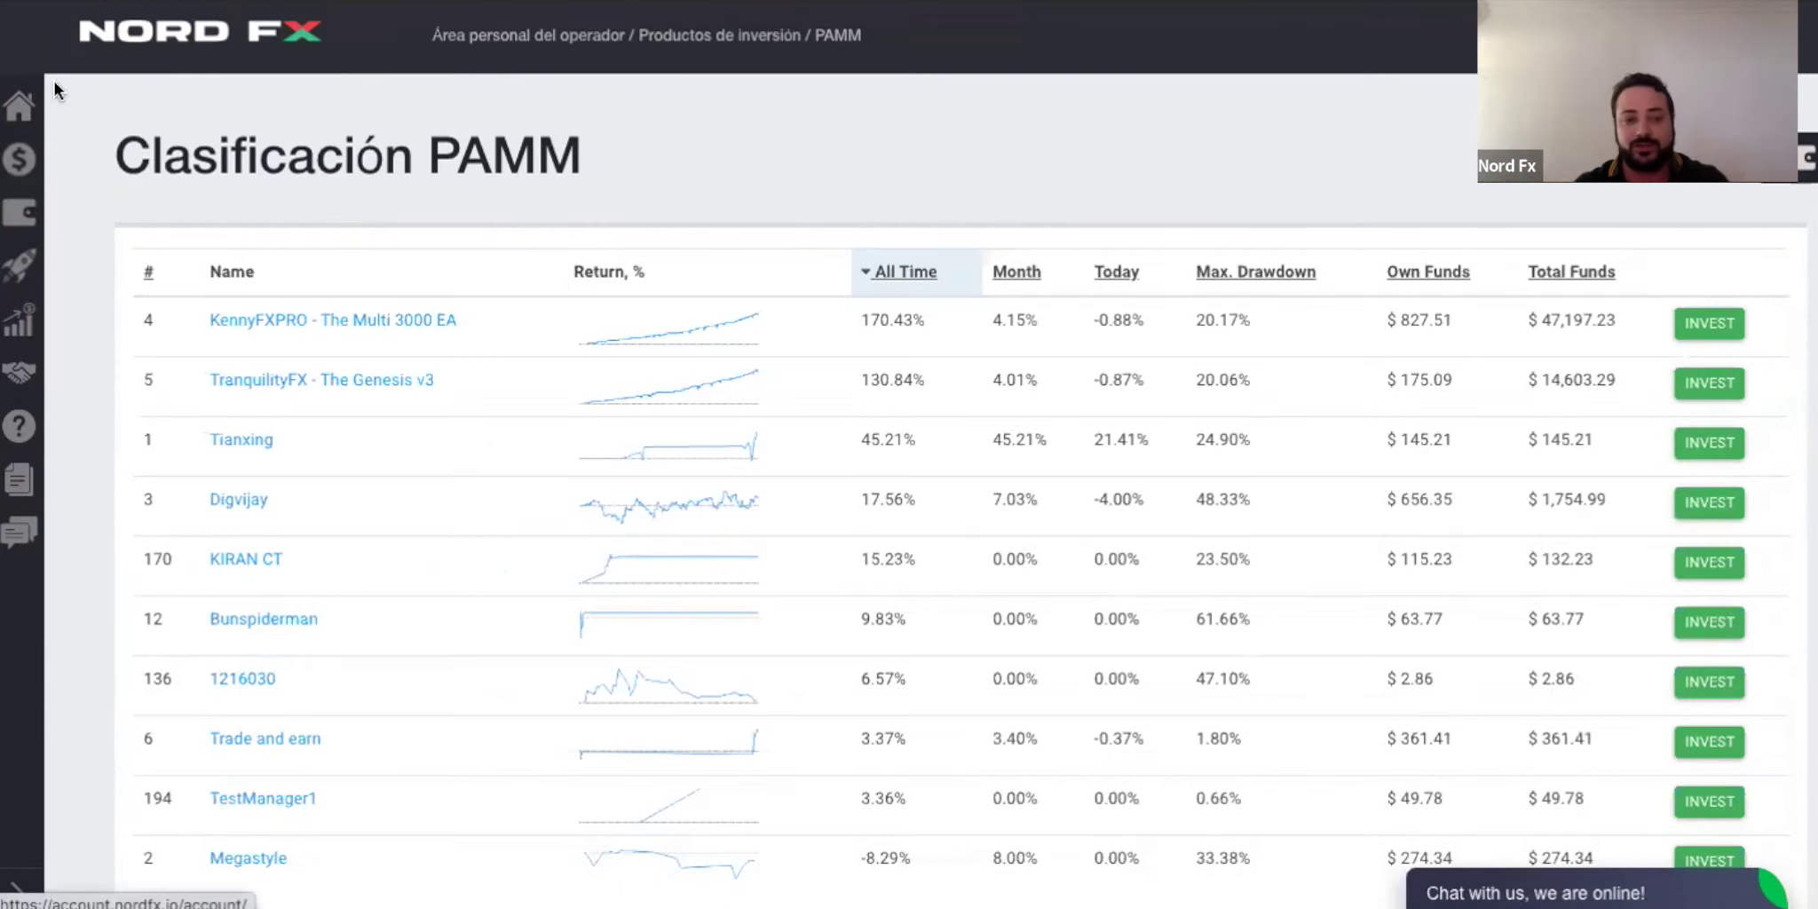
key("alt+Left")
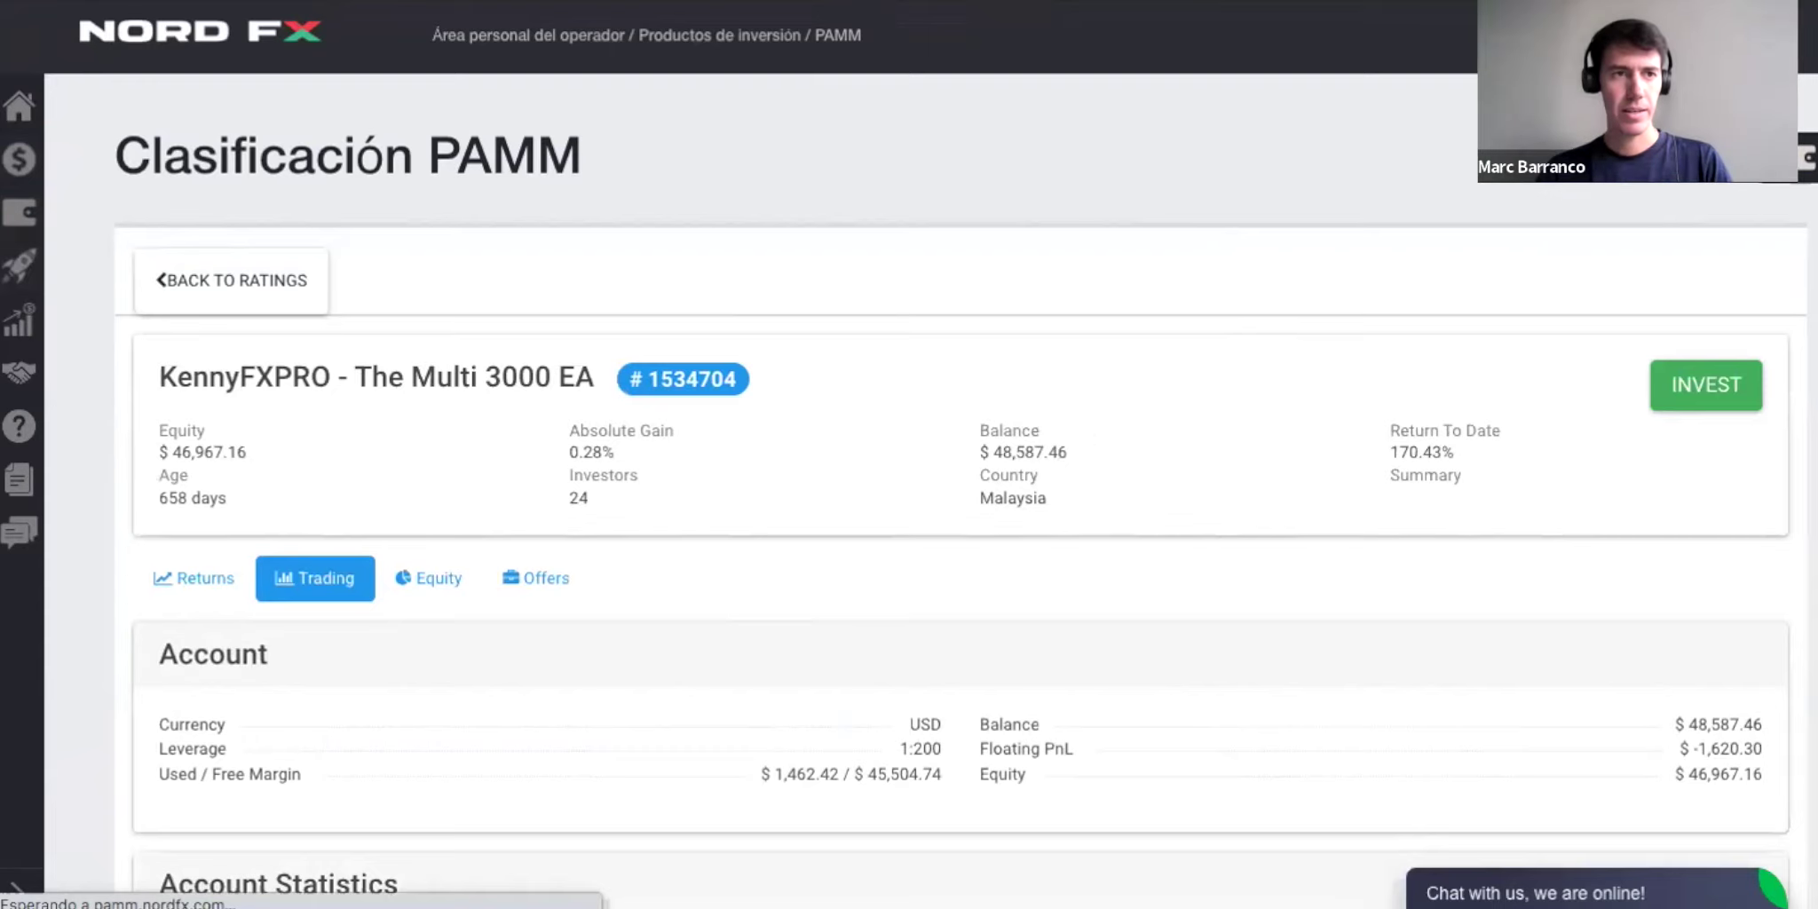
key("alt+Left")
key("alt+Left")
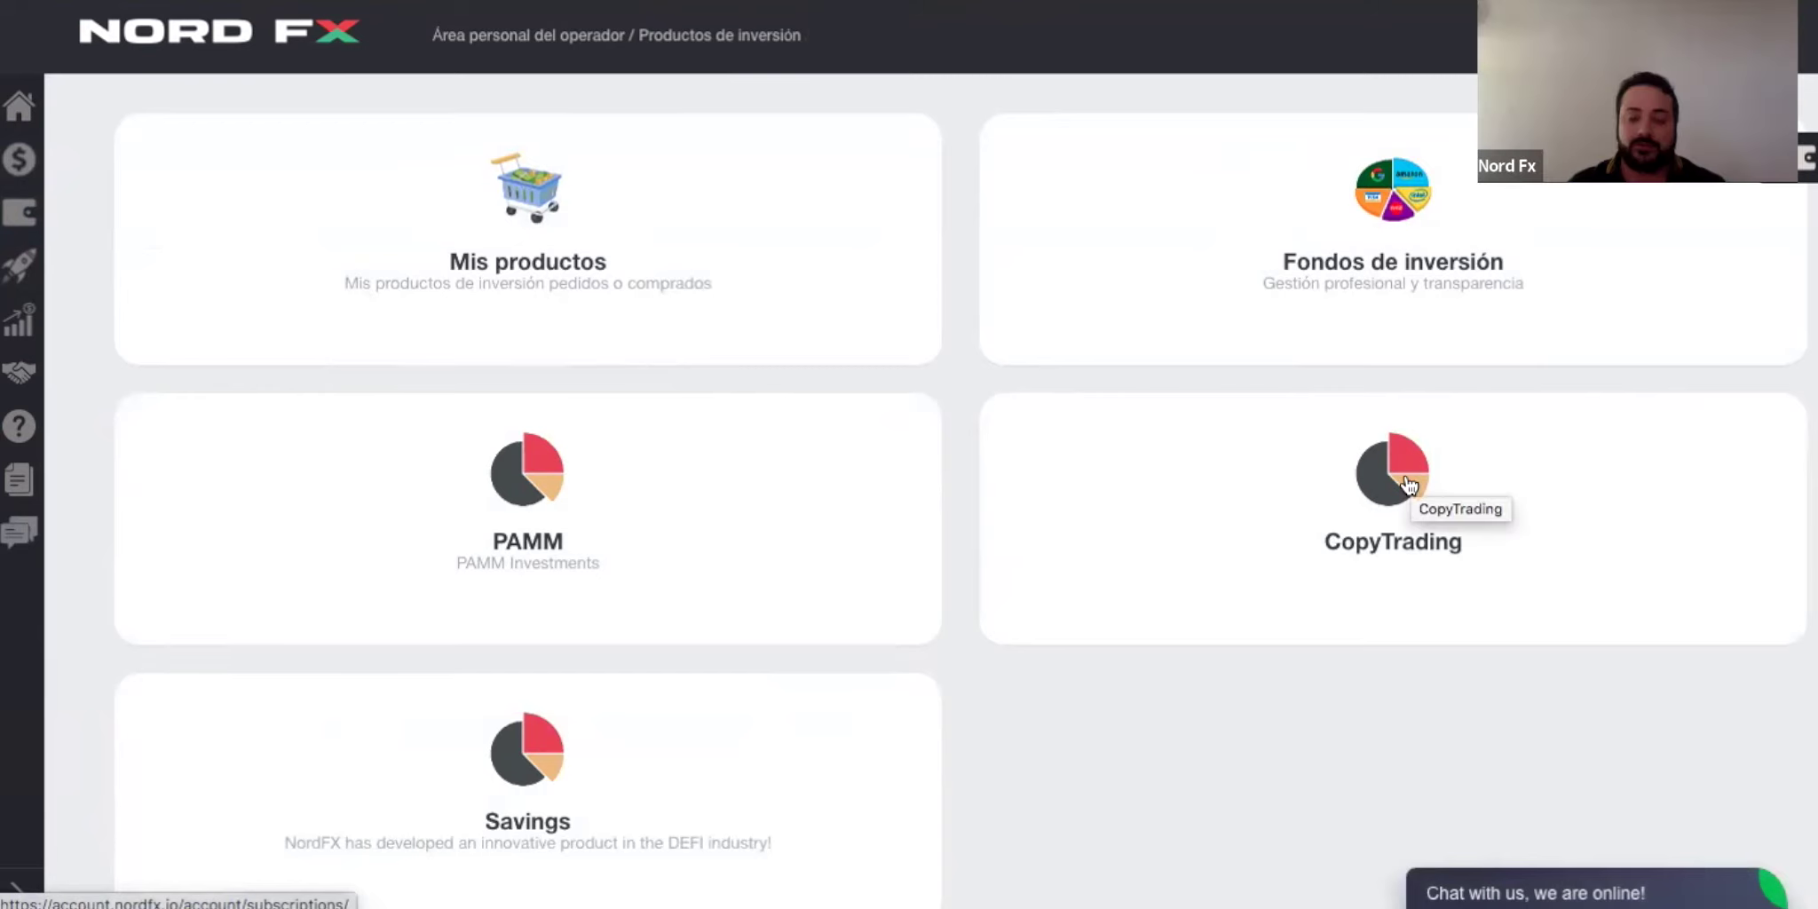
Step: Open the CopyTrading product and examine the signal providers in the Trading Signals Rating table
left_click(1409, 484)
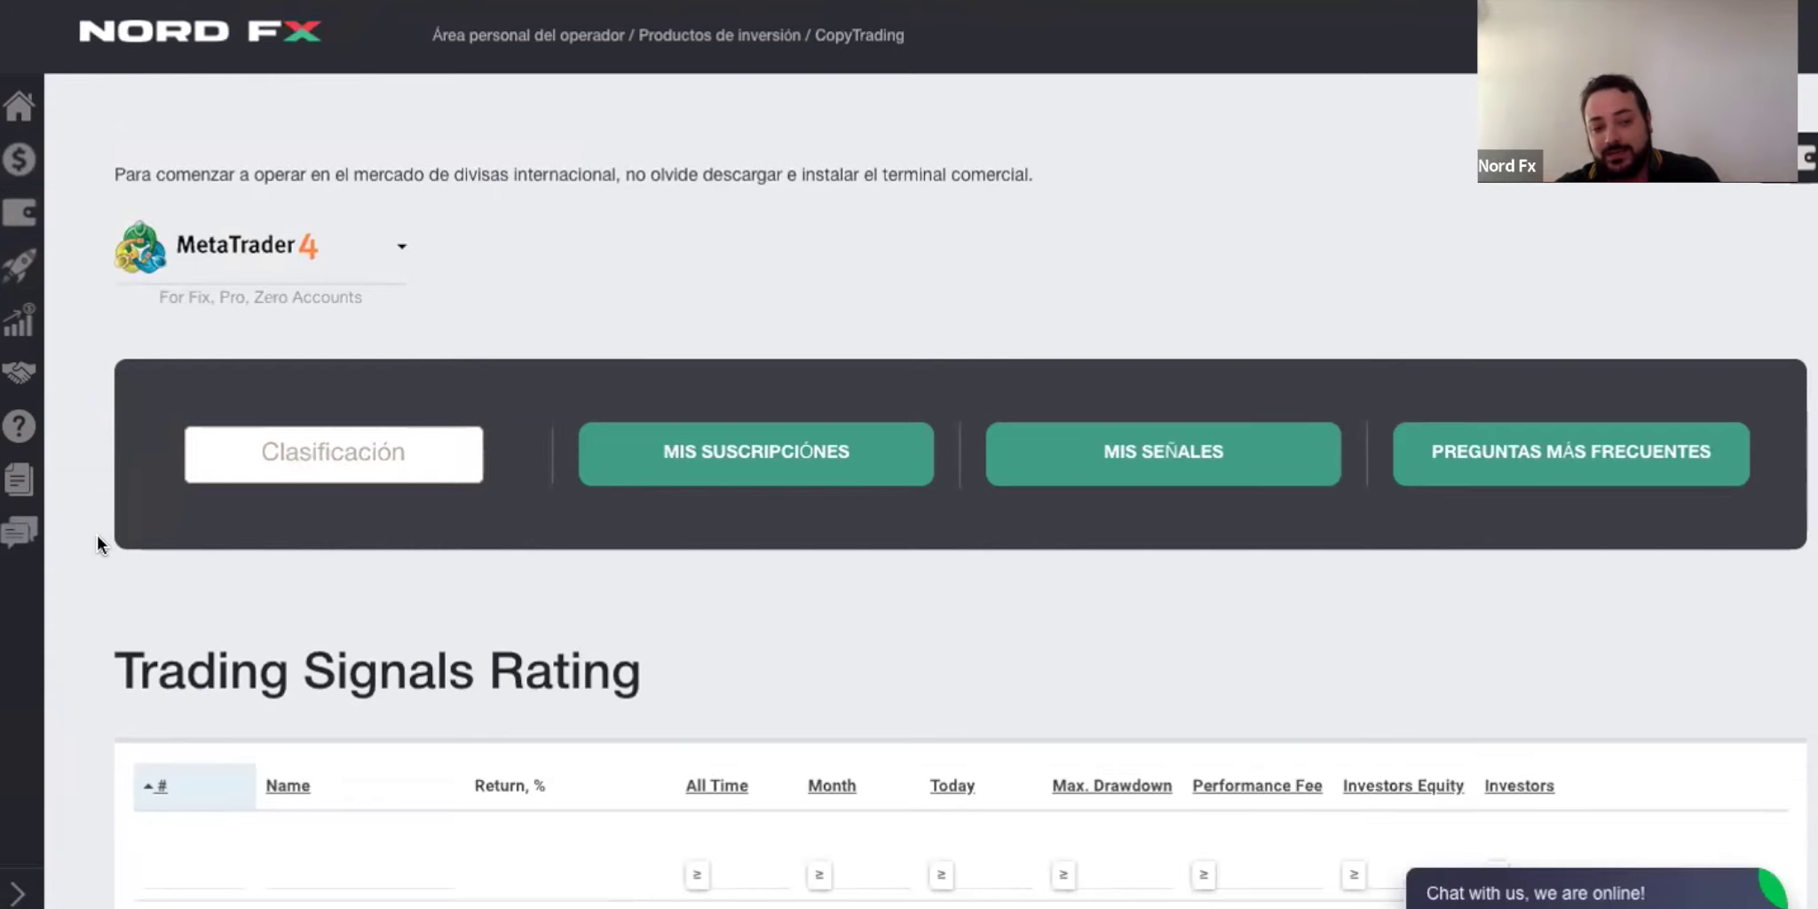
scroll(97, 534, "down", 2)
scroll(97, 534, "down", 6)
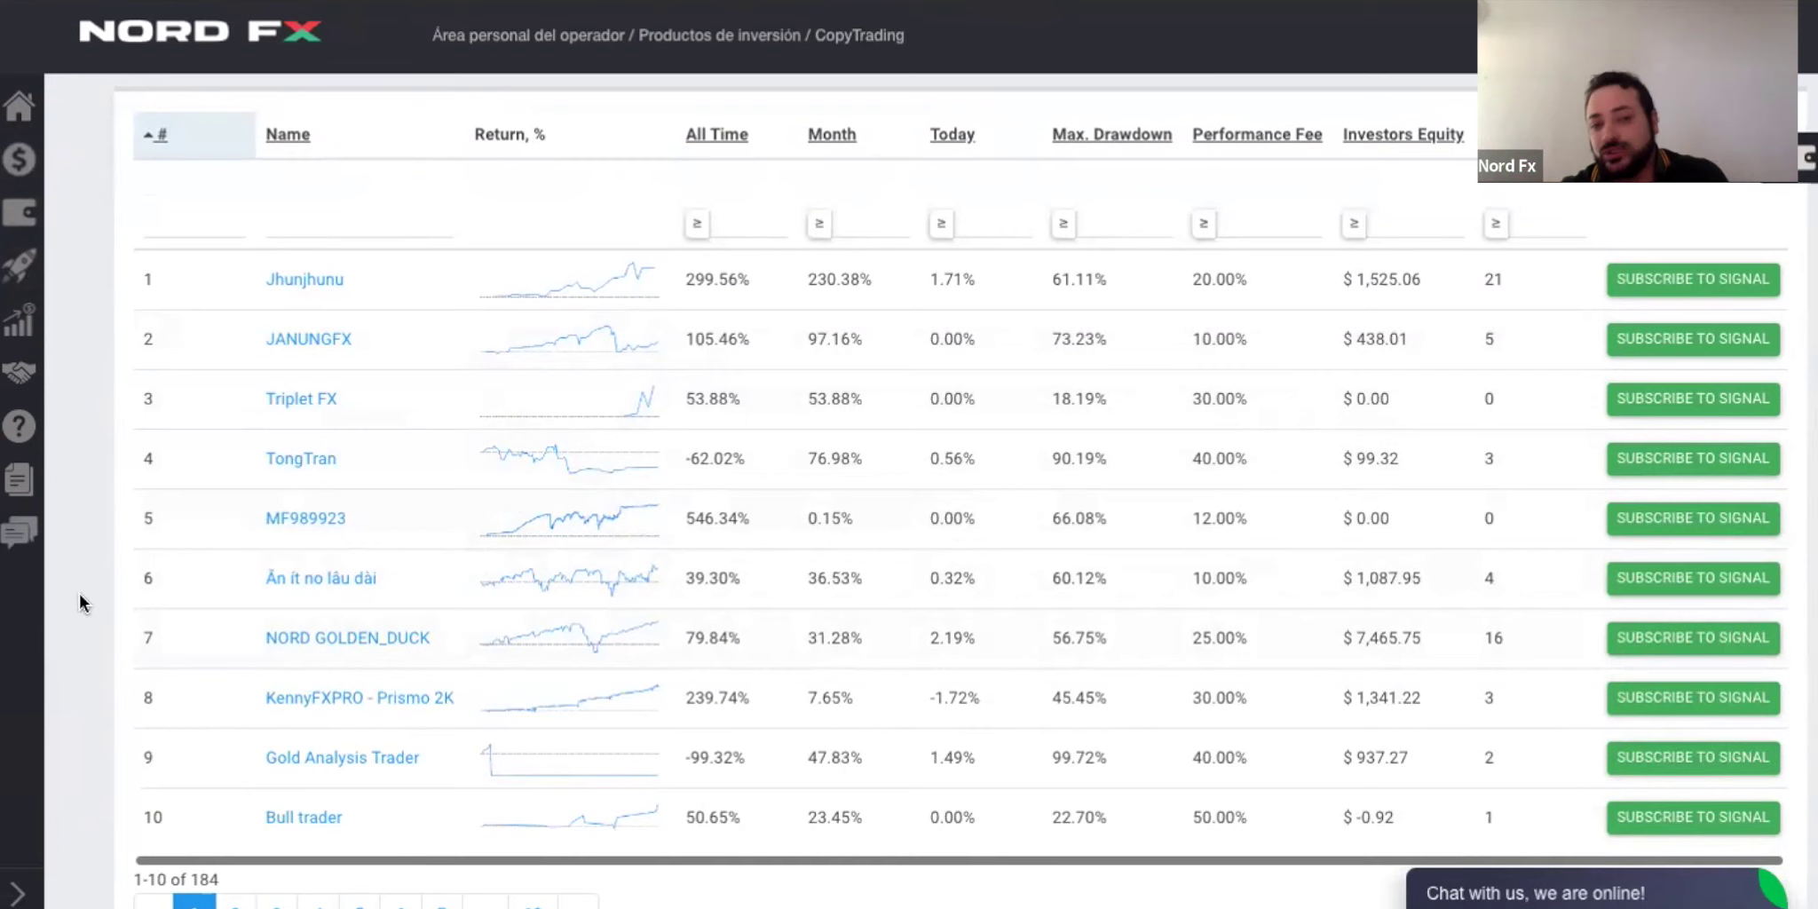
scroll(382, 705, "up", 1)
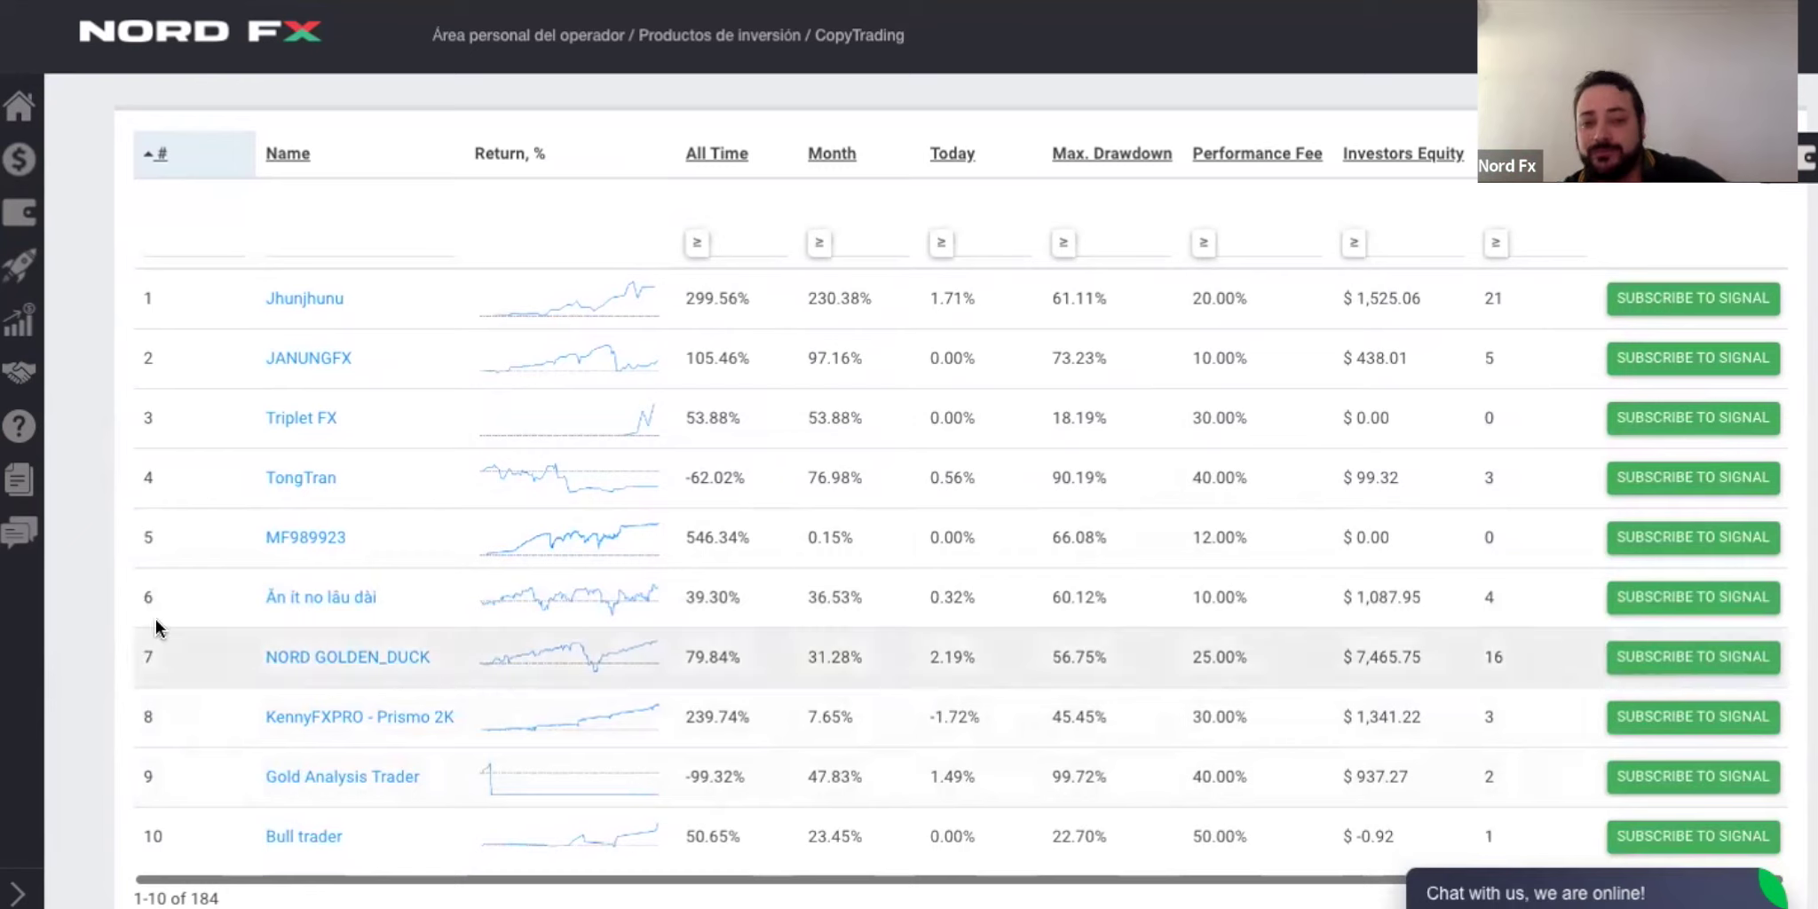
Step: Open the subscription form for the Jhunjhunu signal, review its copy, lot, leverage and initial investment settings, and return to the CopyTrading page
left_click(1701, 300)
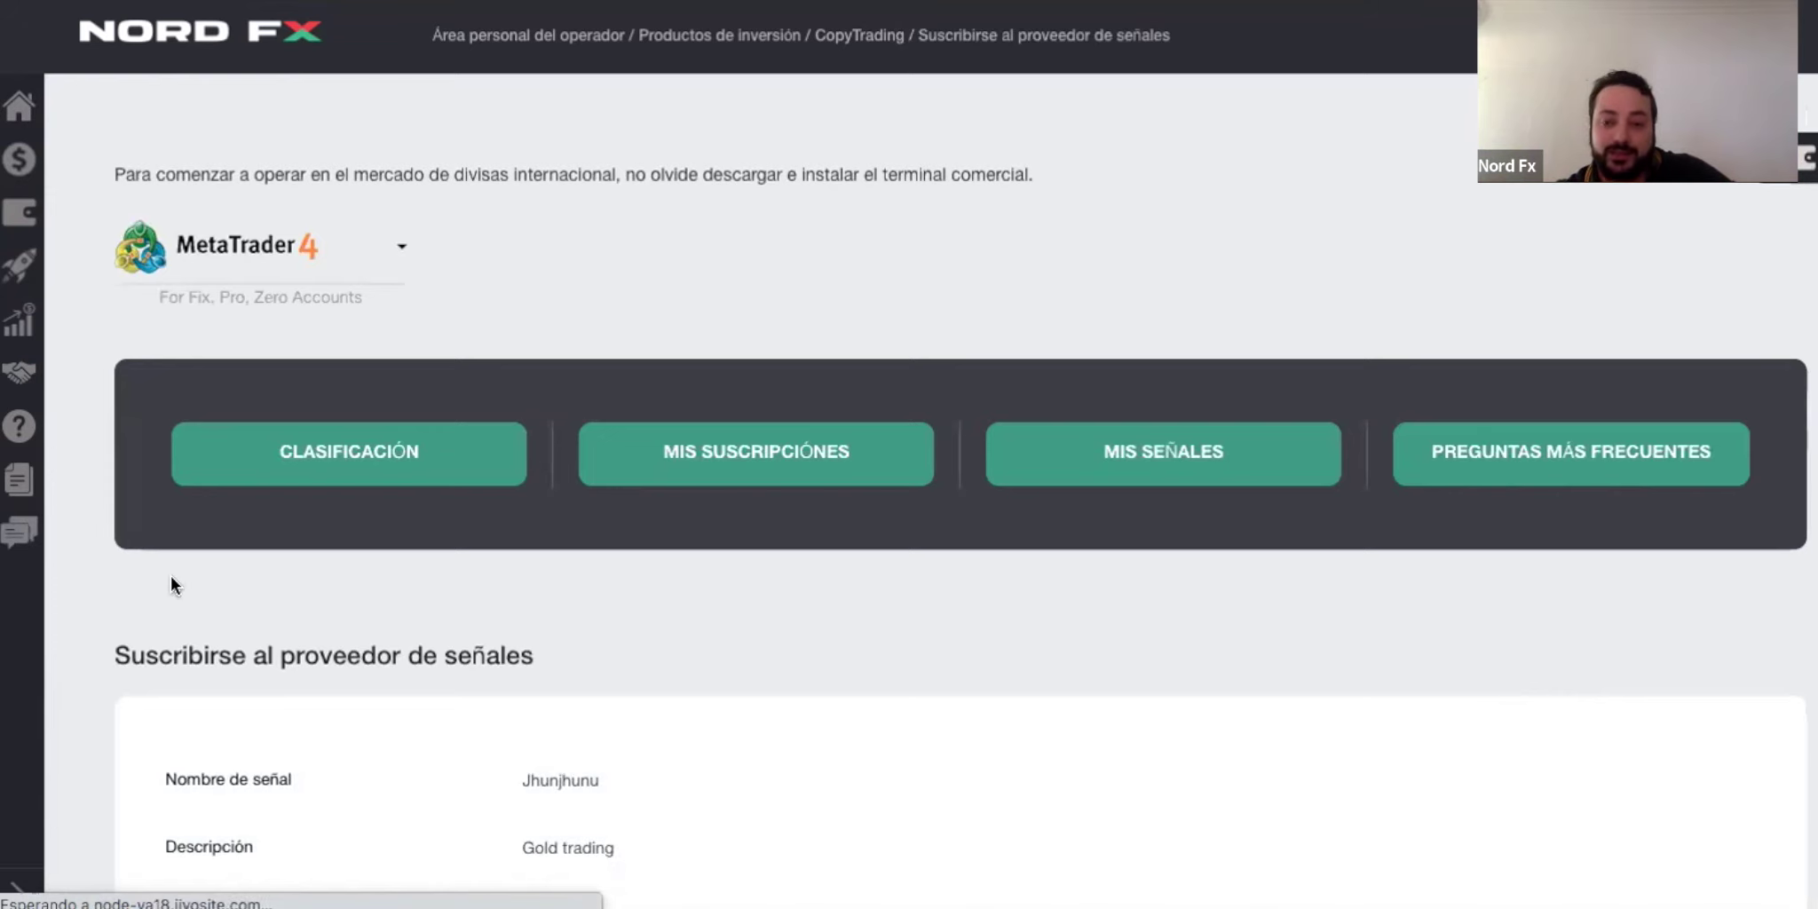
scroll(161, 578, "down", 8)
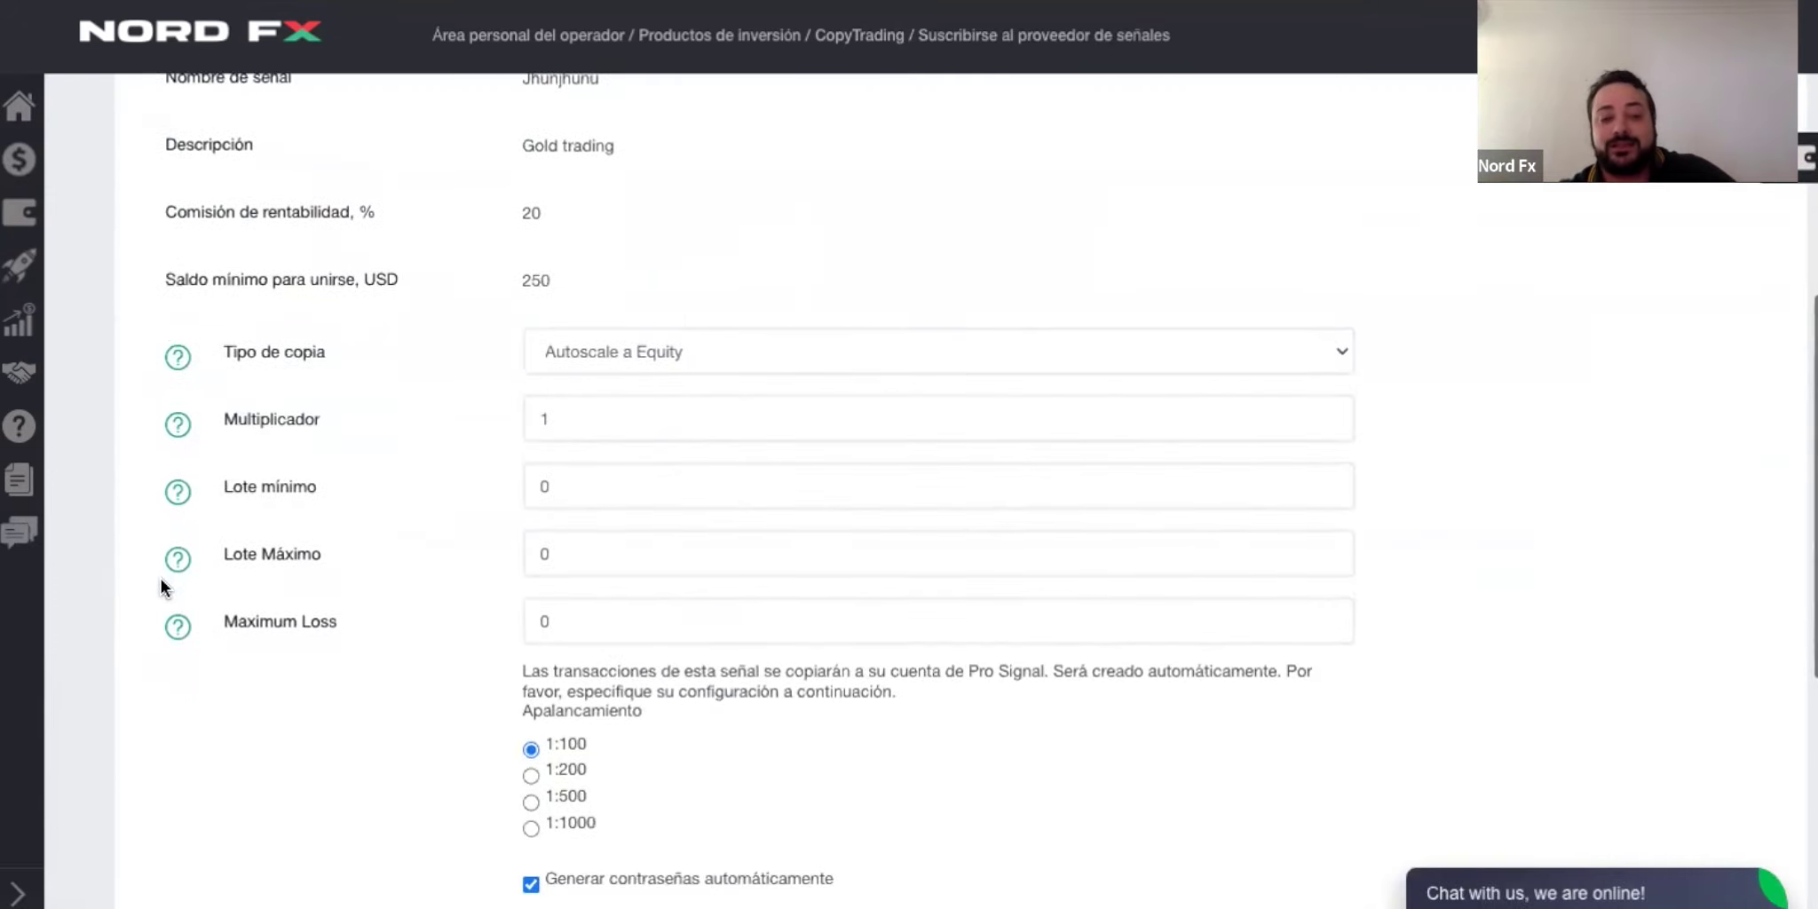
scroll(161, 578, "down", 1)
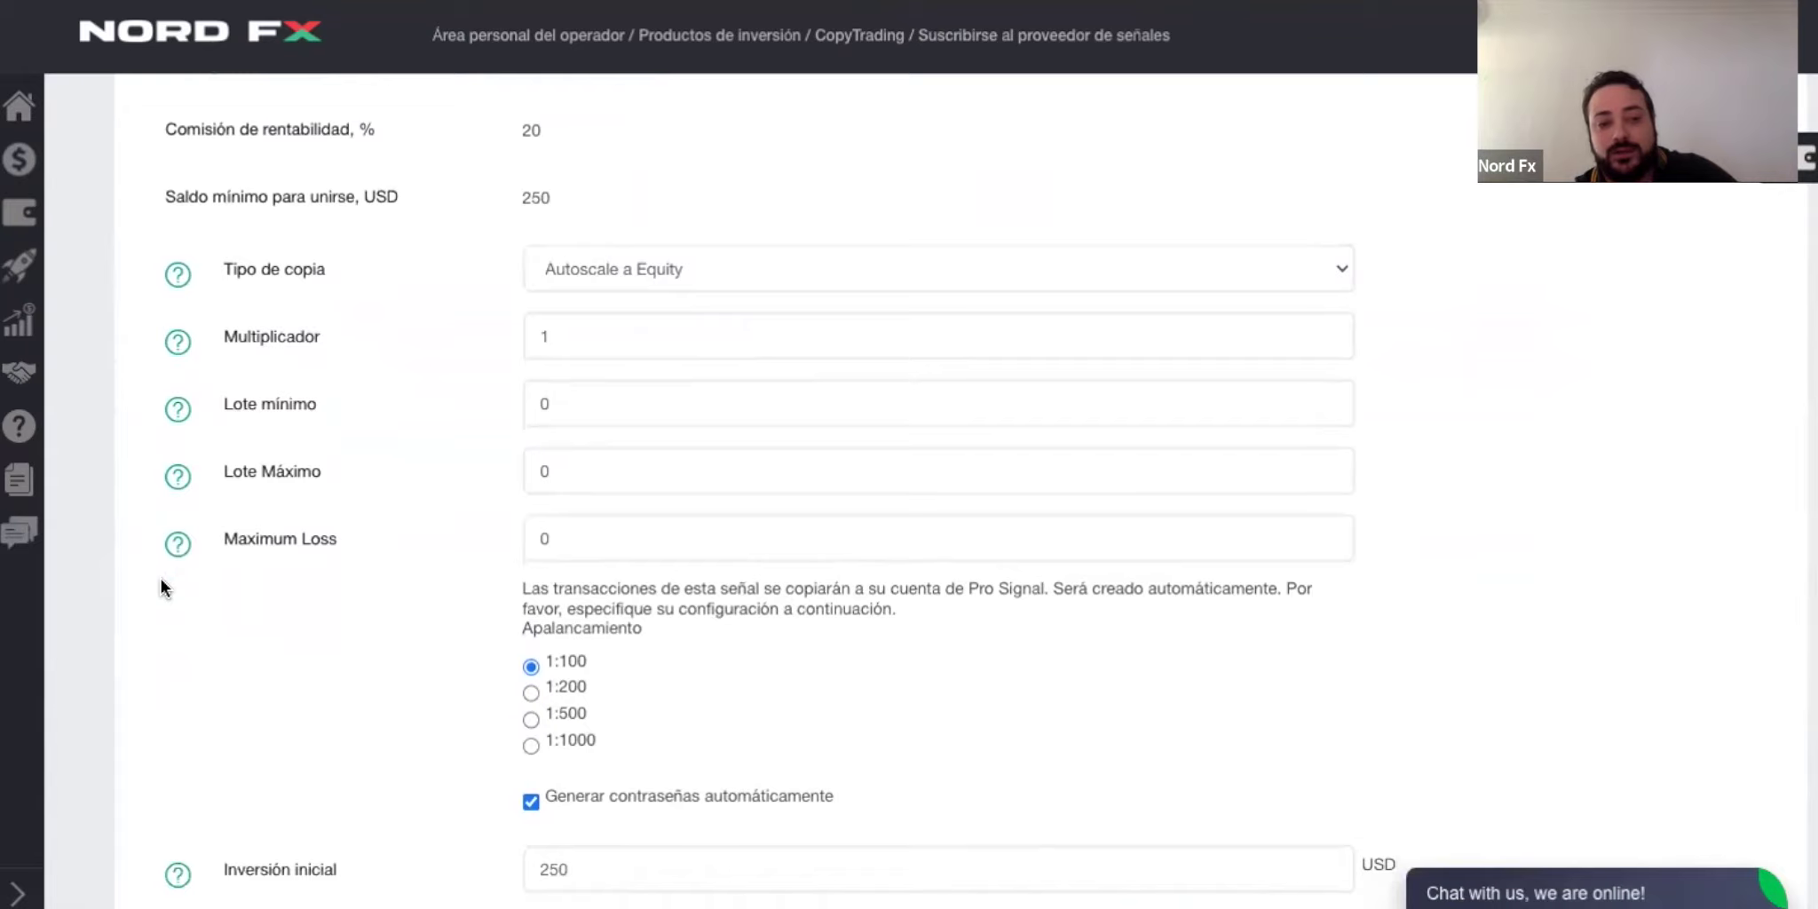
scroll(161, 578, "down", 4)
scroll(160, 578, "up", 3)
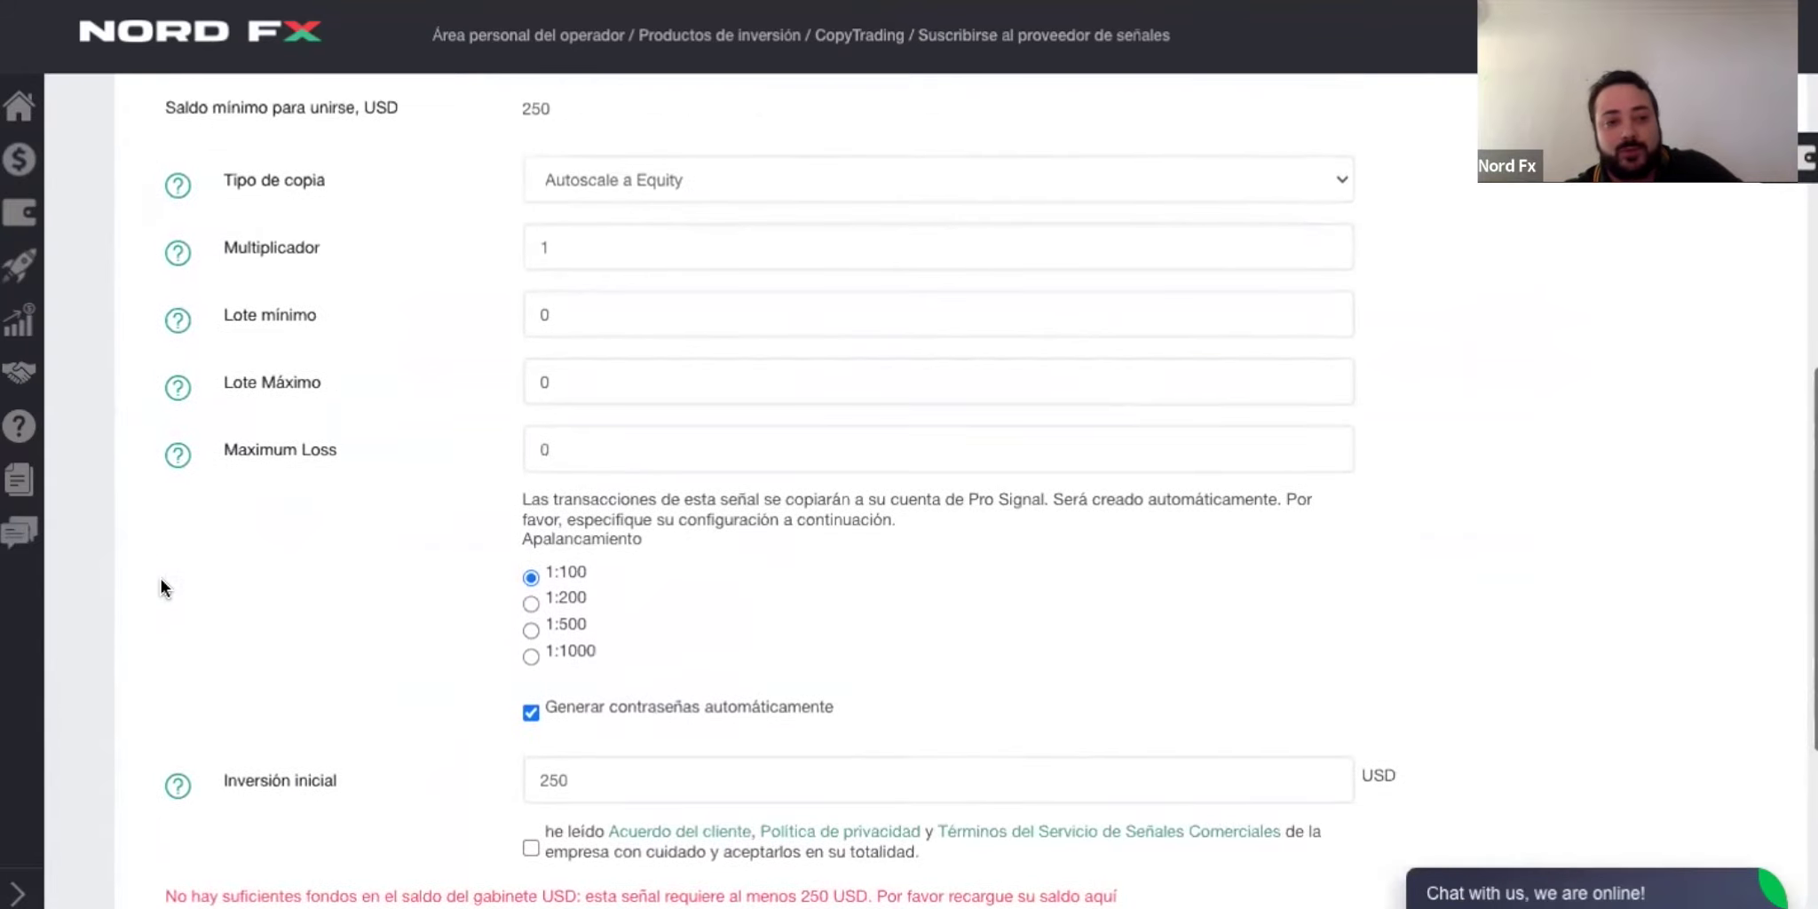
scroll(161, 578, "up", 4)
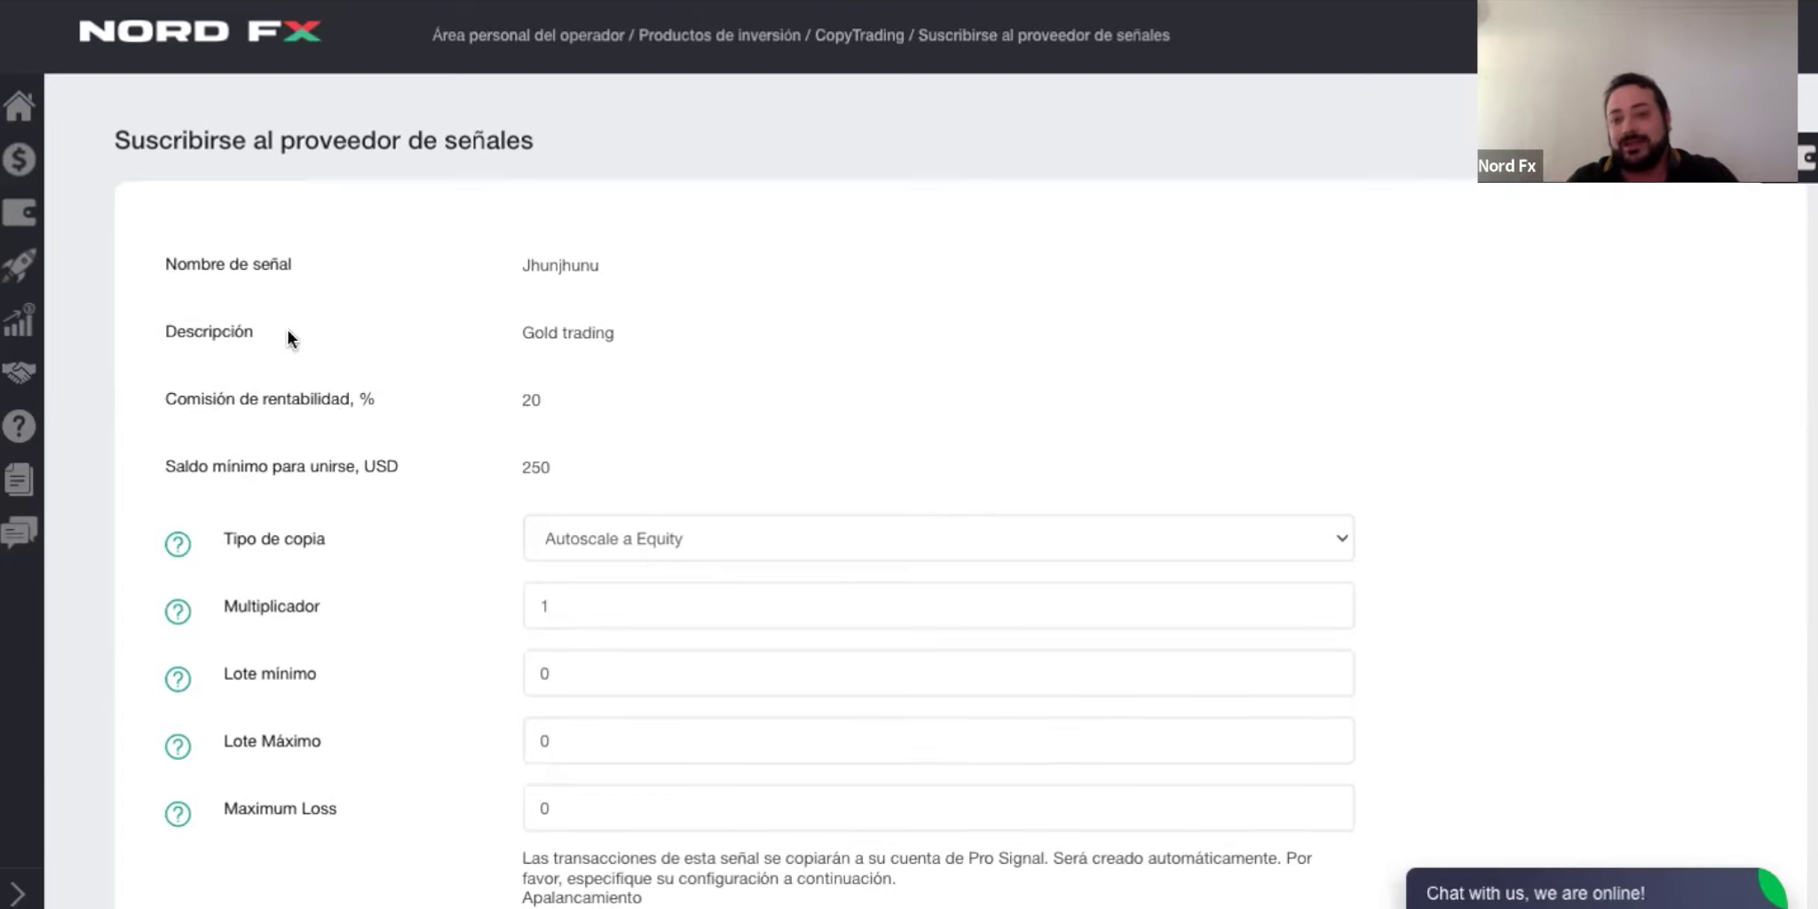
key("alt+Left")
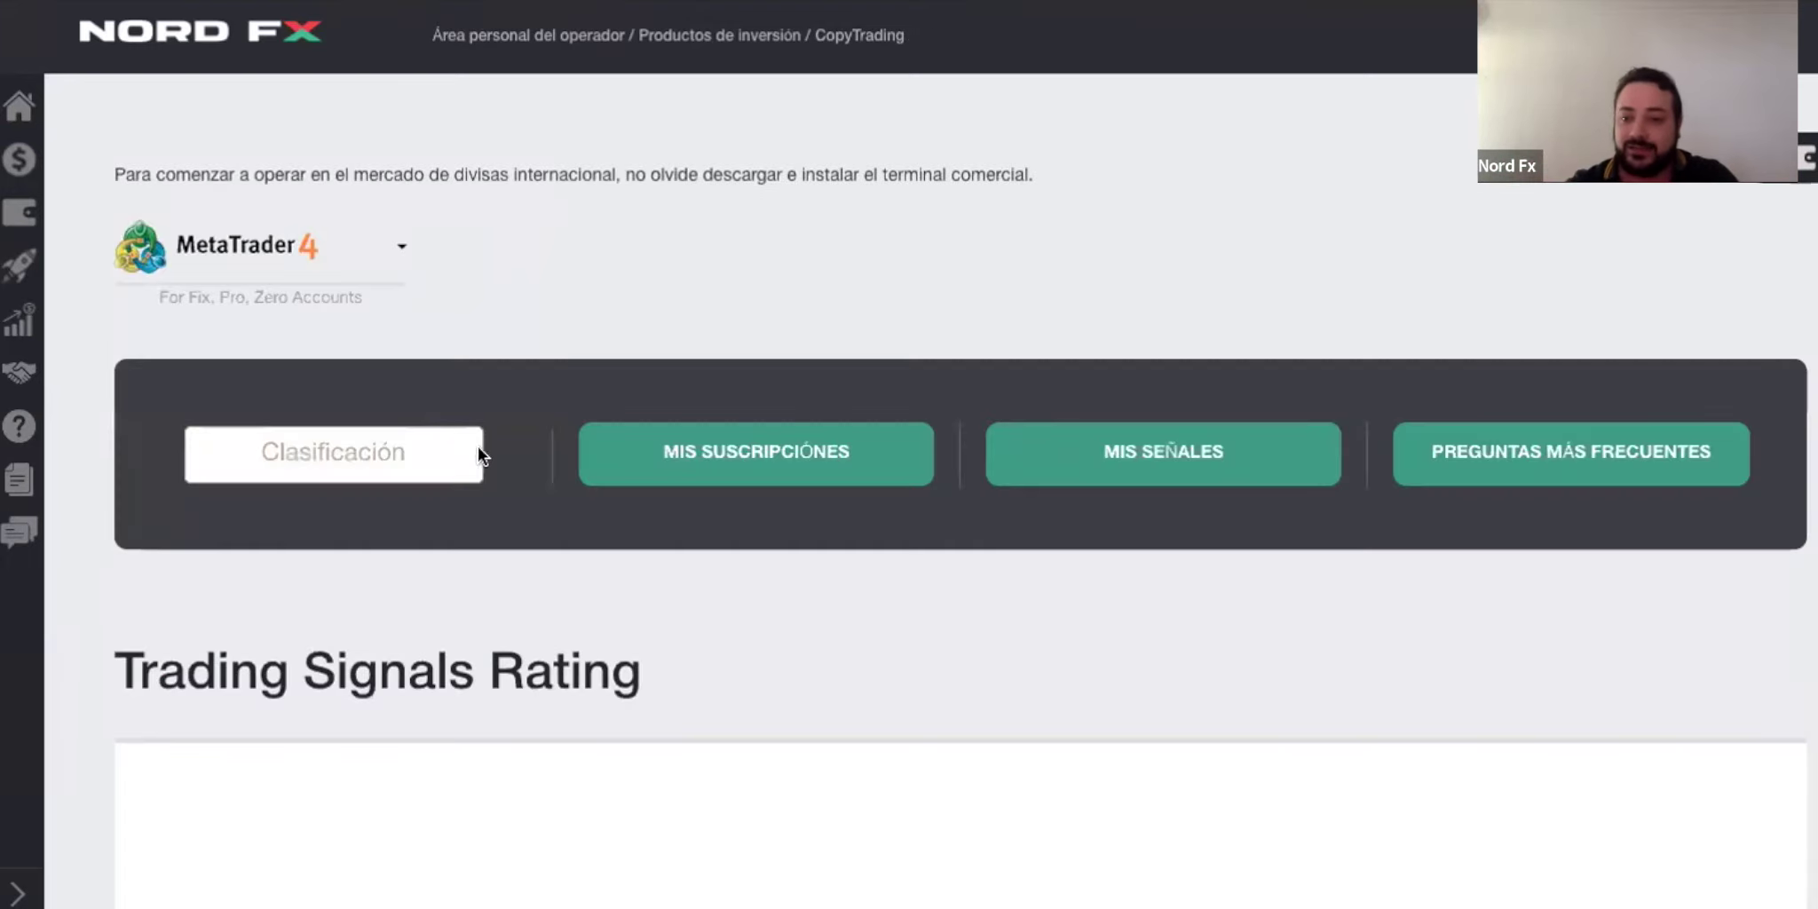
Step: Review the signal providers in the Trading Signals Rating table and return to the personal area's account overview
scroll(488, 470, "down", 2)
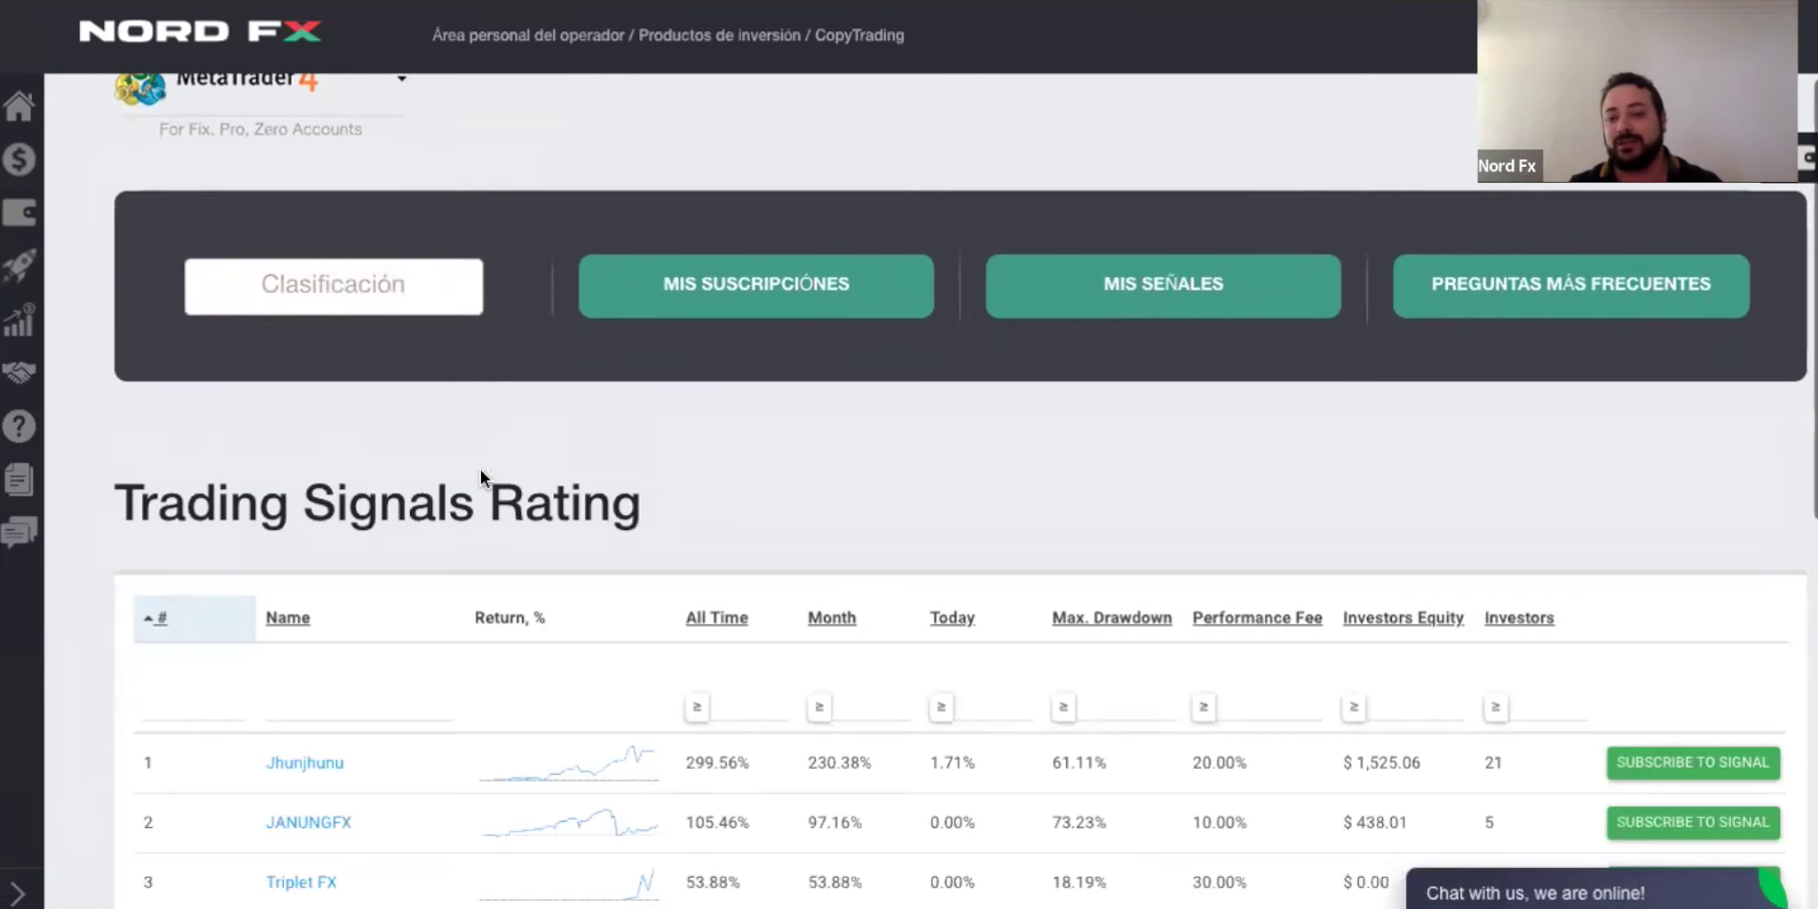
scroll(83, 494, "down", 3)
scroll(82, 490, "down", 3)
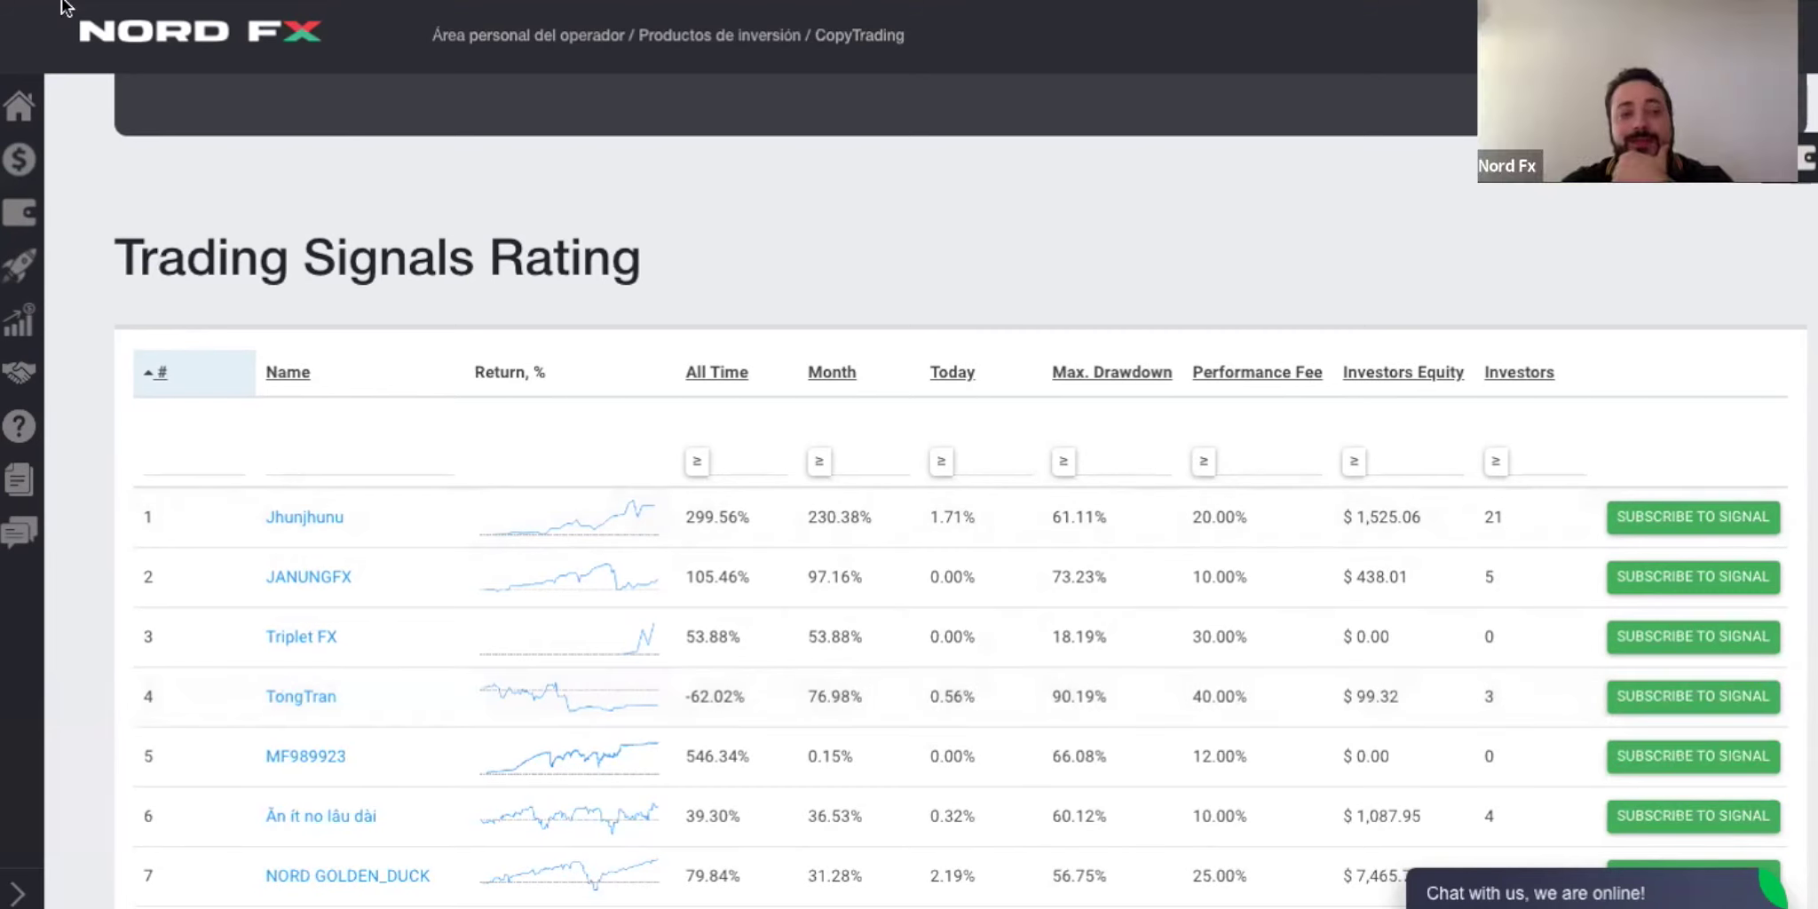
key("alt+Left")
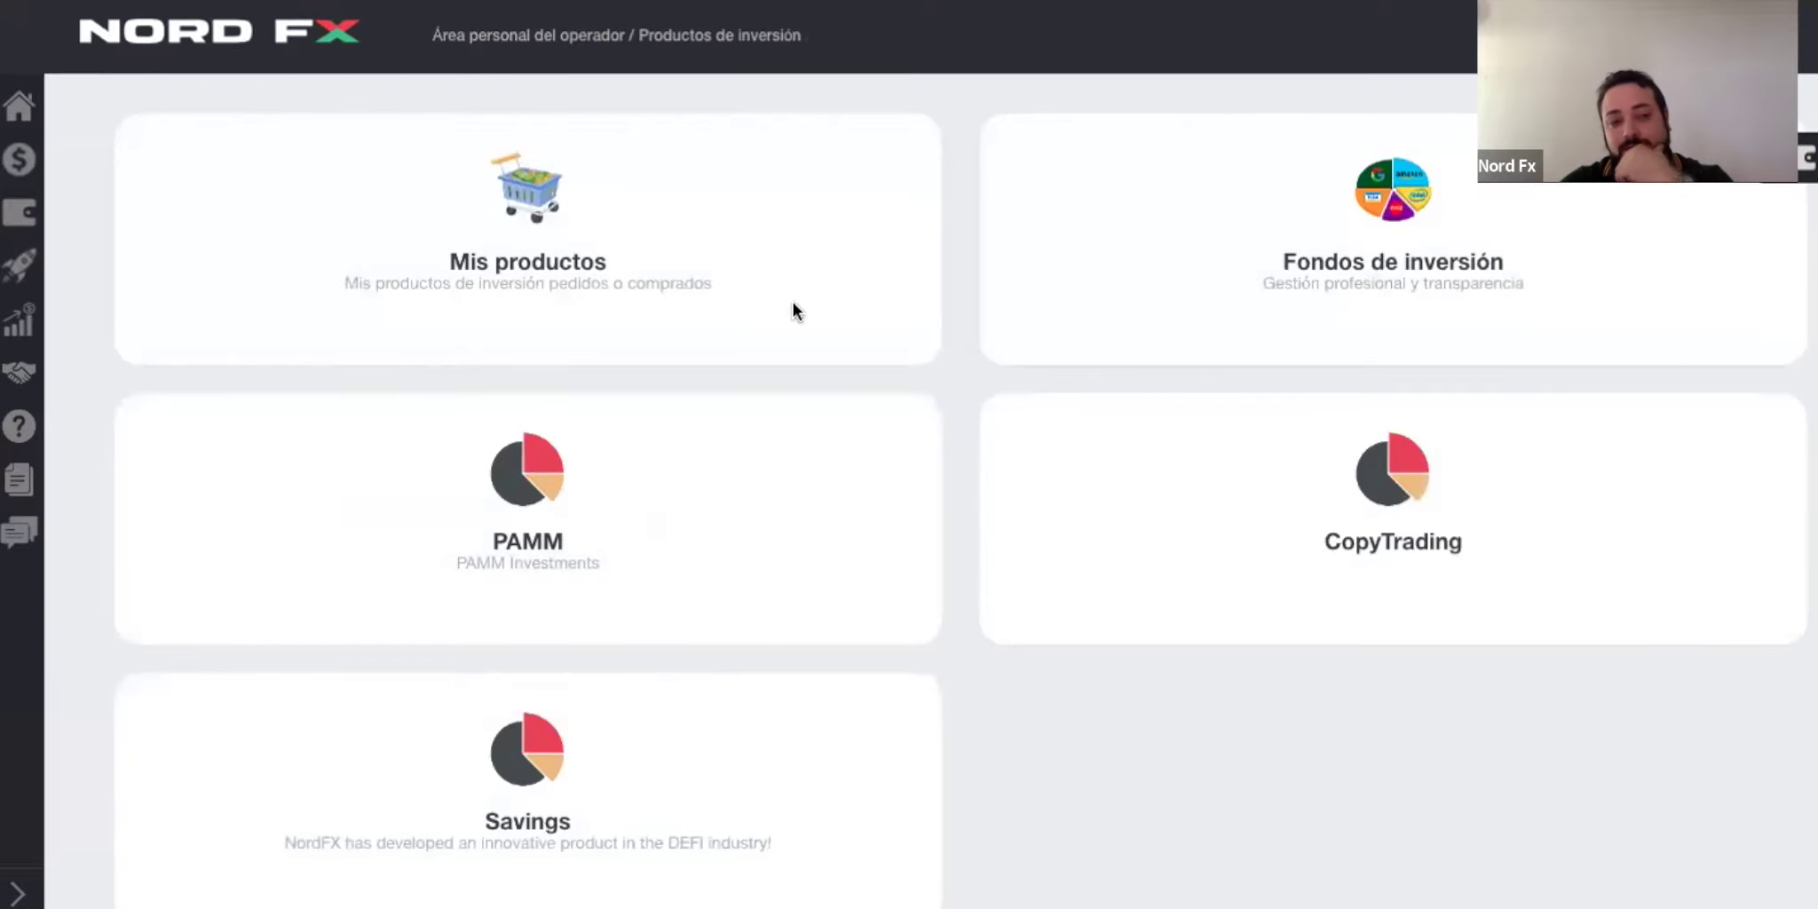
scroll(953, 426, "up", 1)
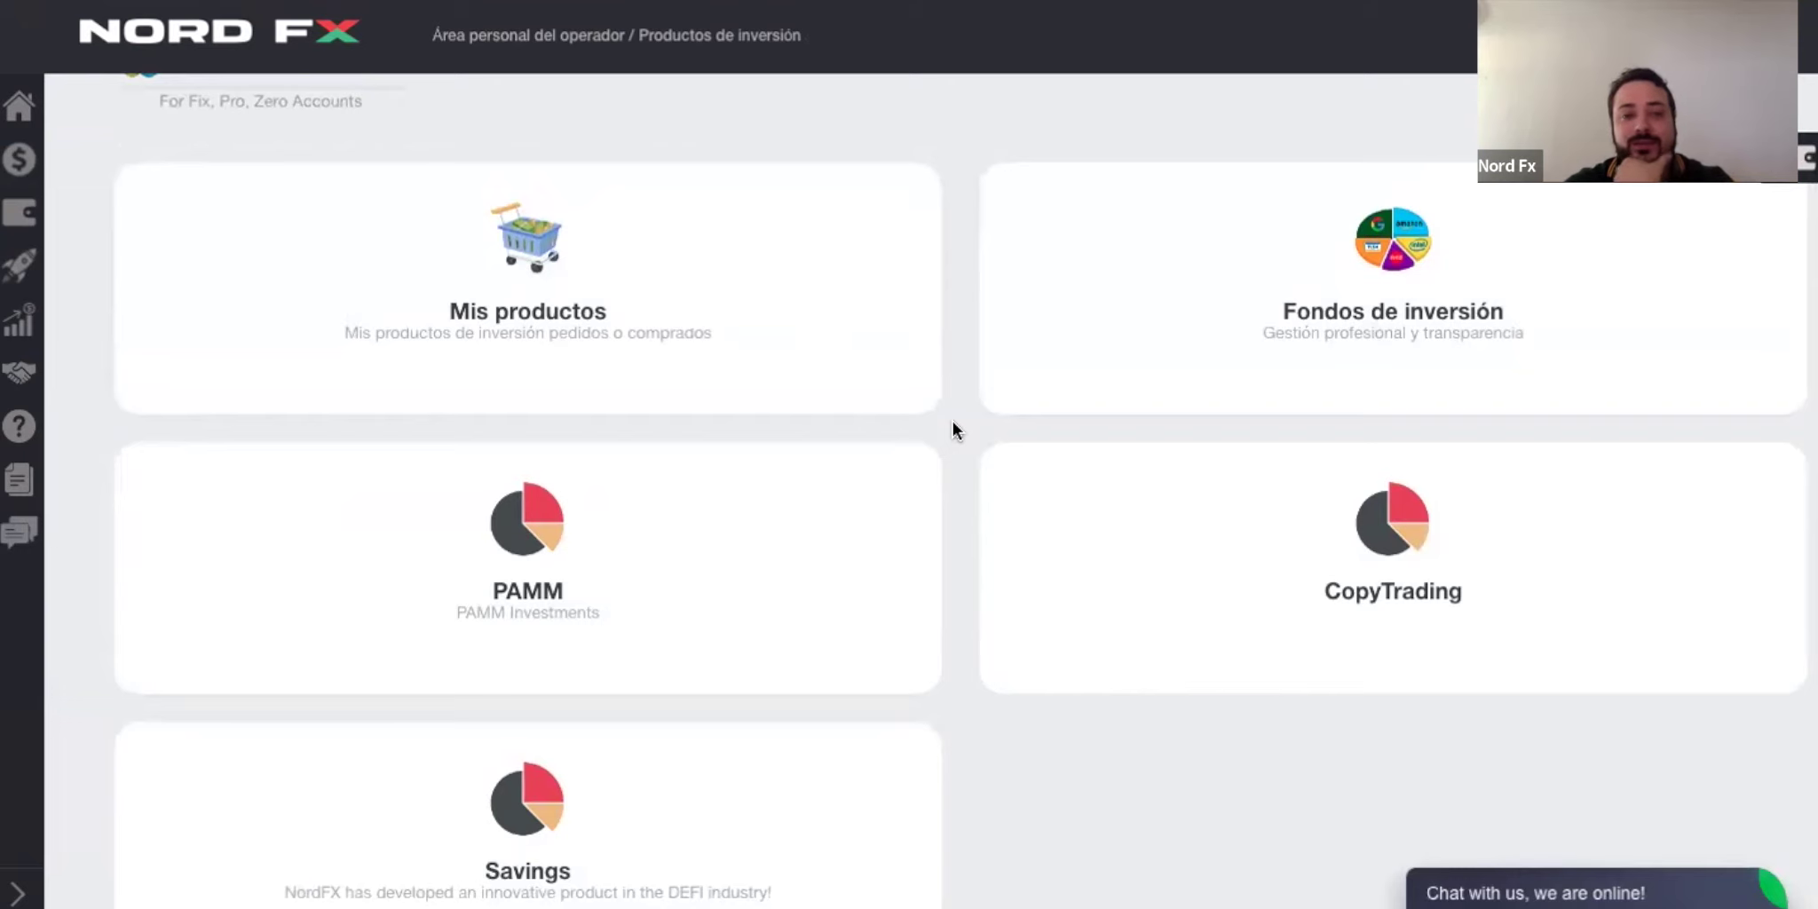
key("alt+Left")
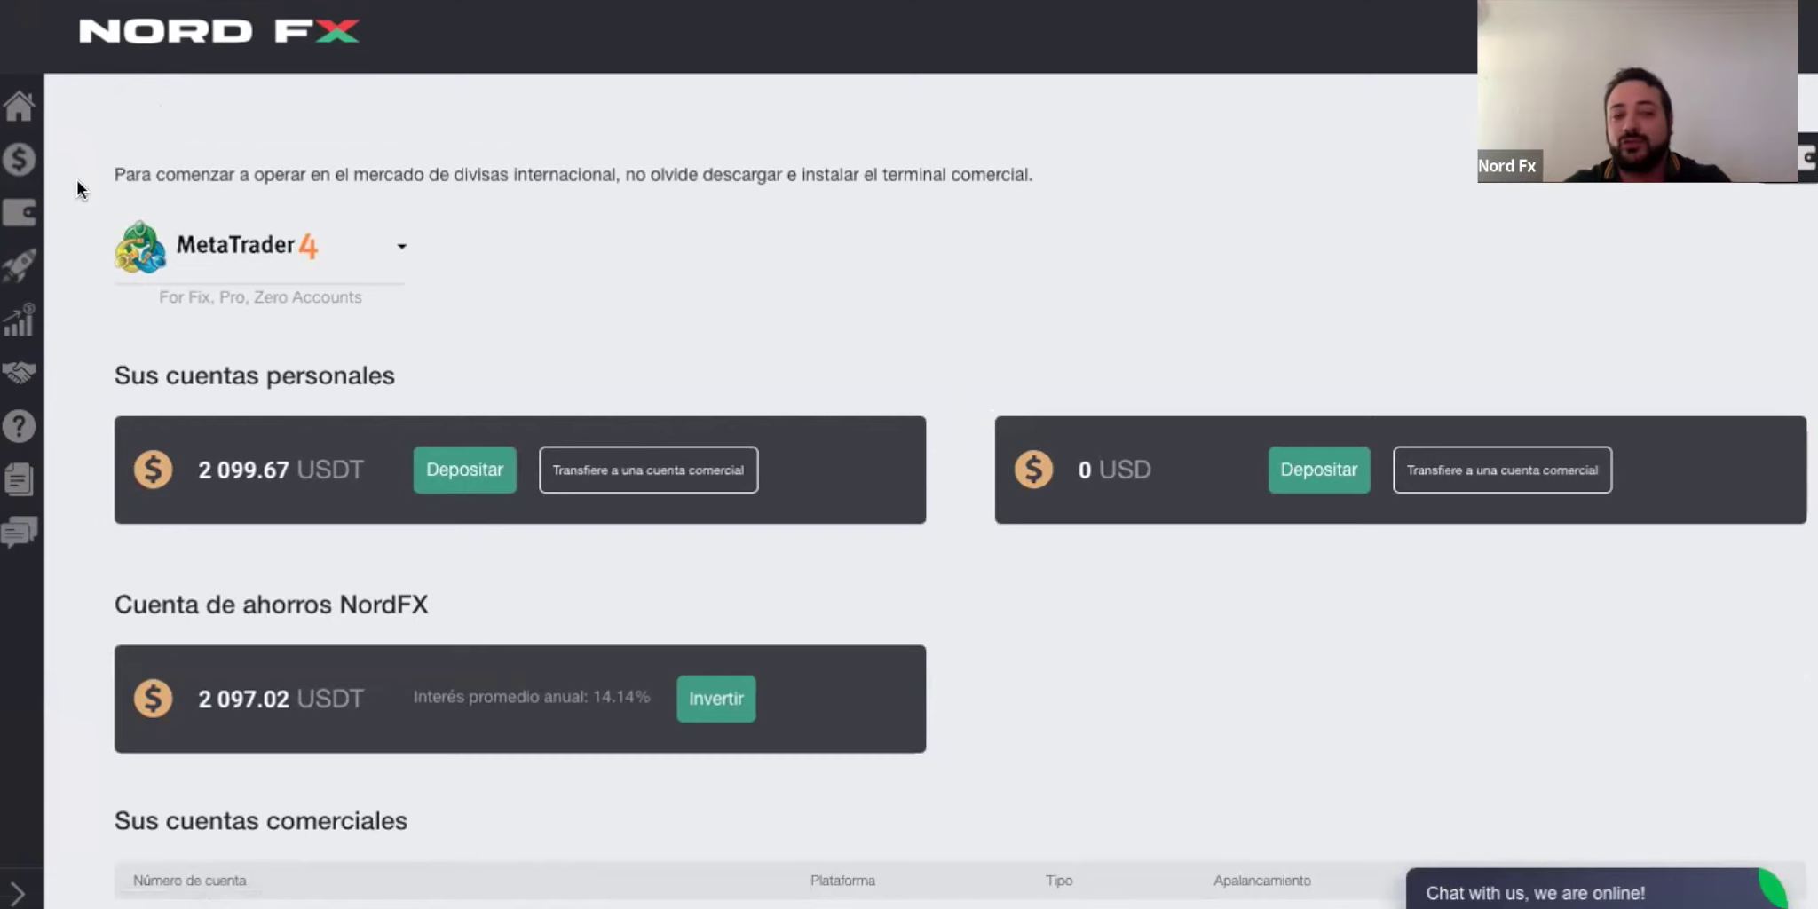
Step: Transfer 2099.67 USDT from the personal USDT account to the MetaTrader 4 trading account
scroll(77, 181, "down", 2)
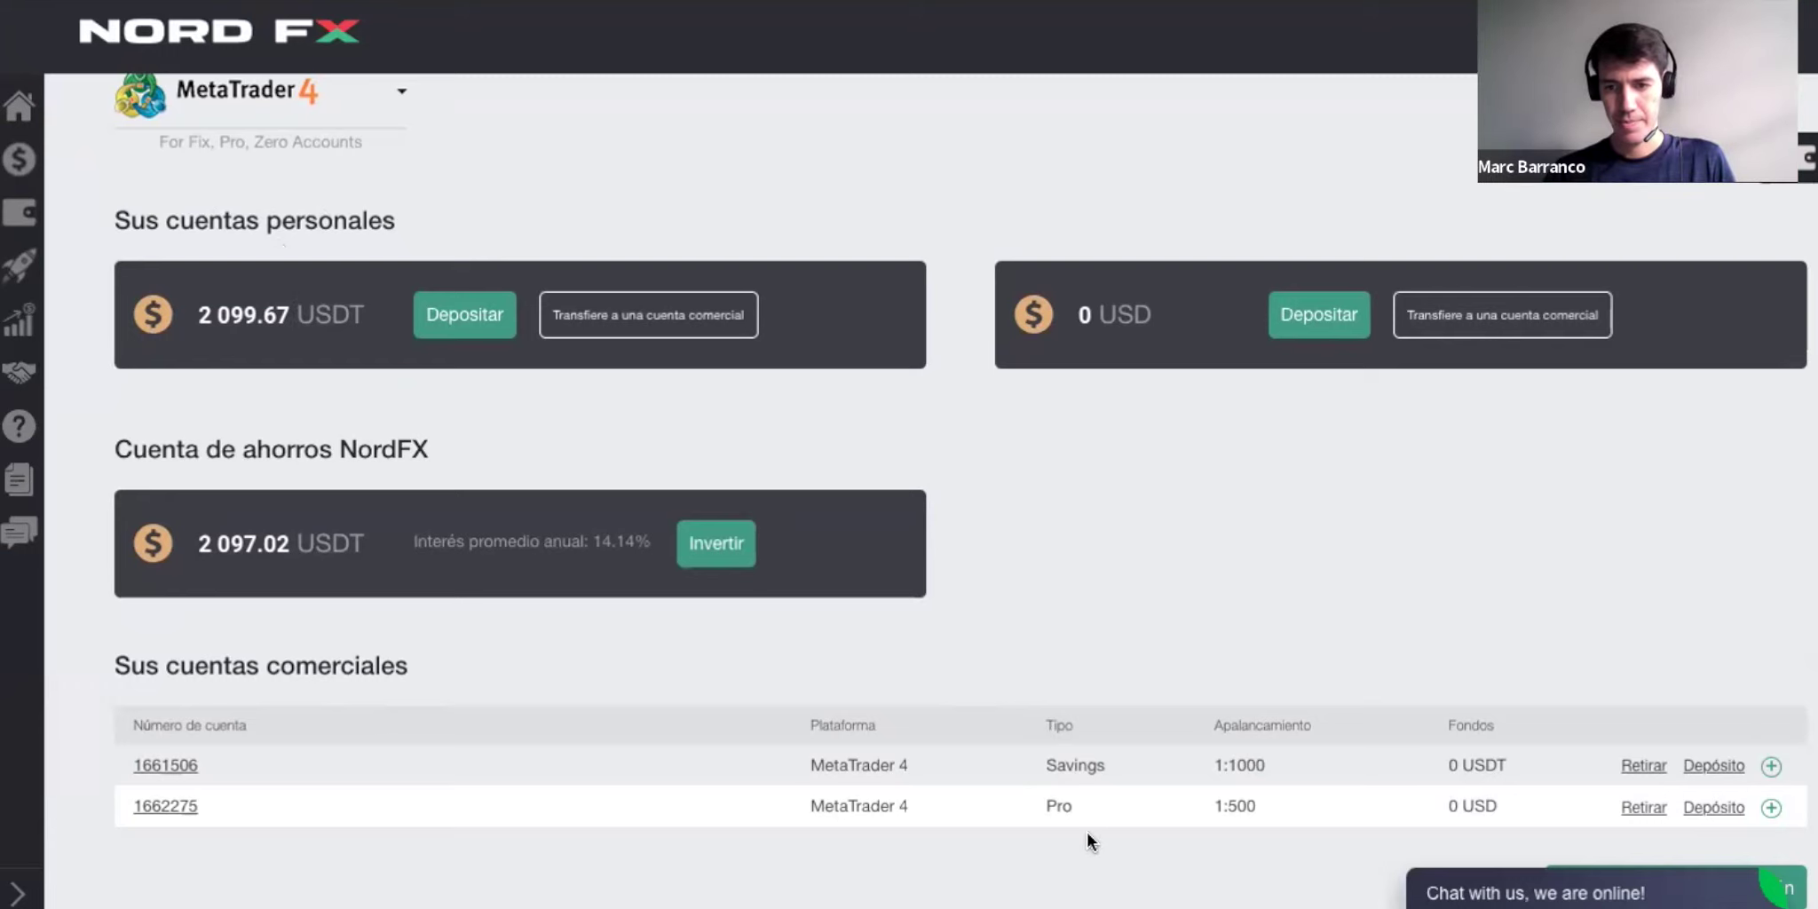
scroll(1087, 832, "down", 2)
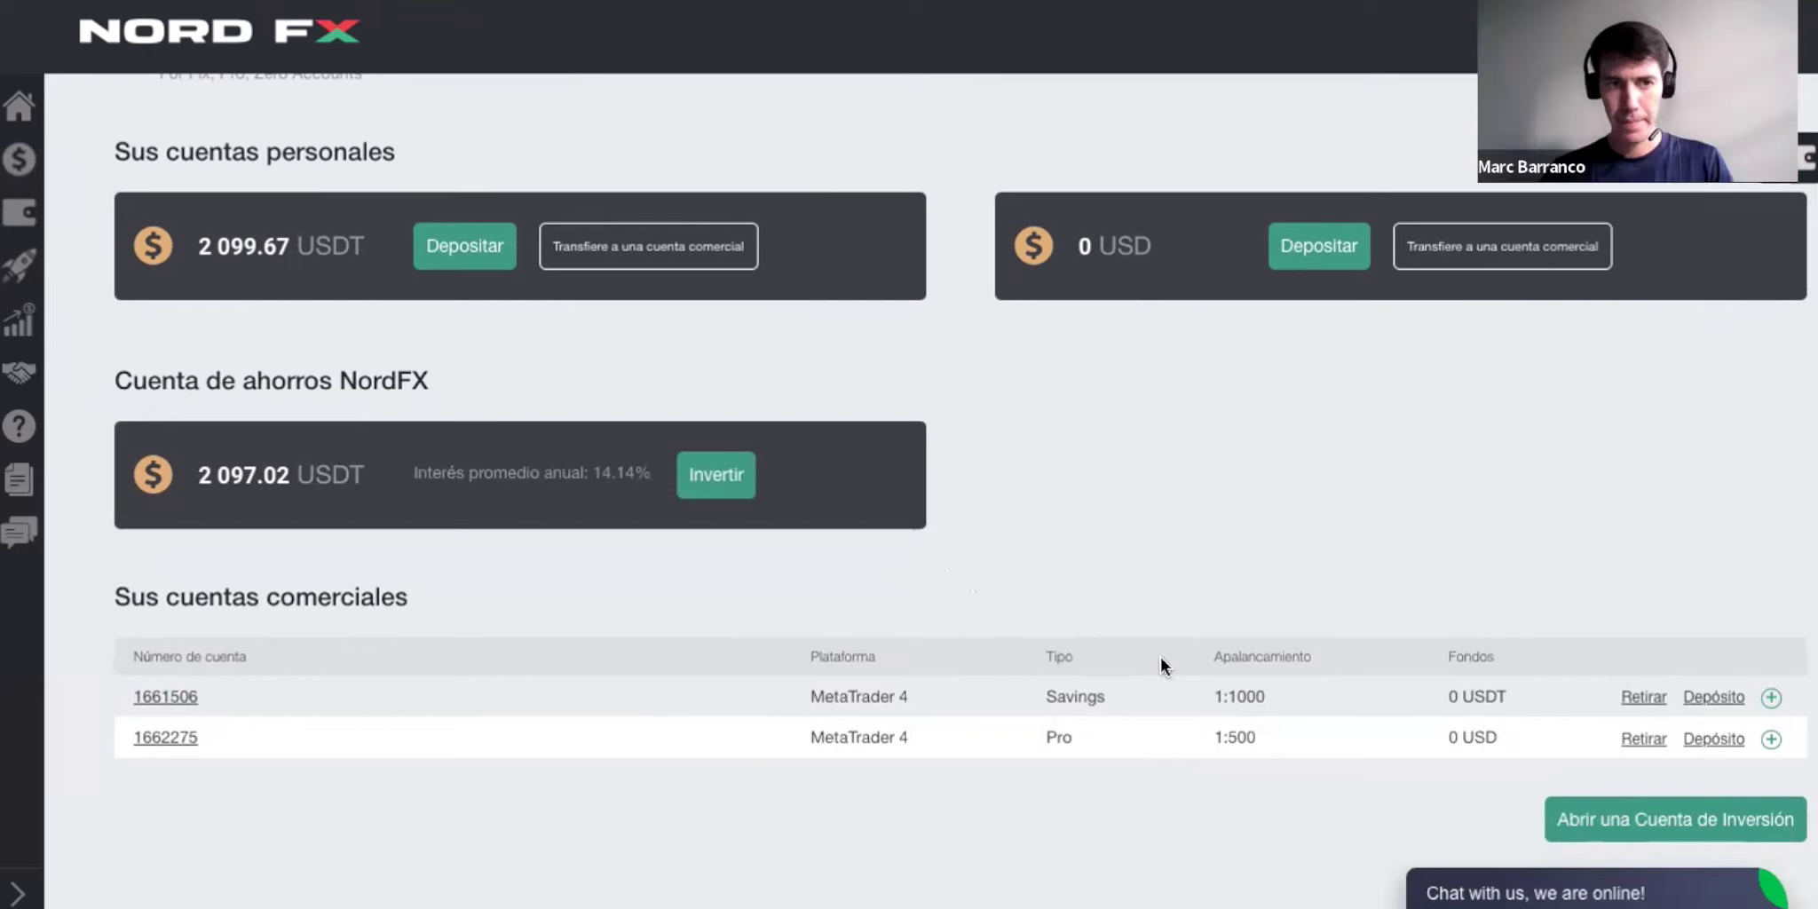
scroll(1068, 534, "up", 3)
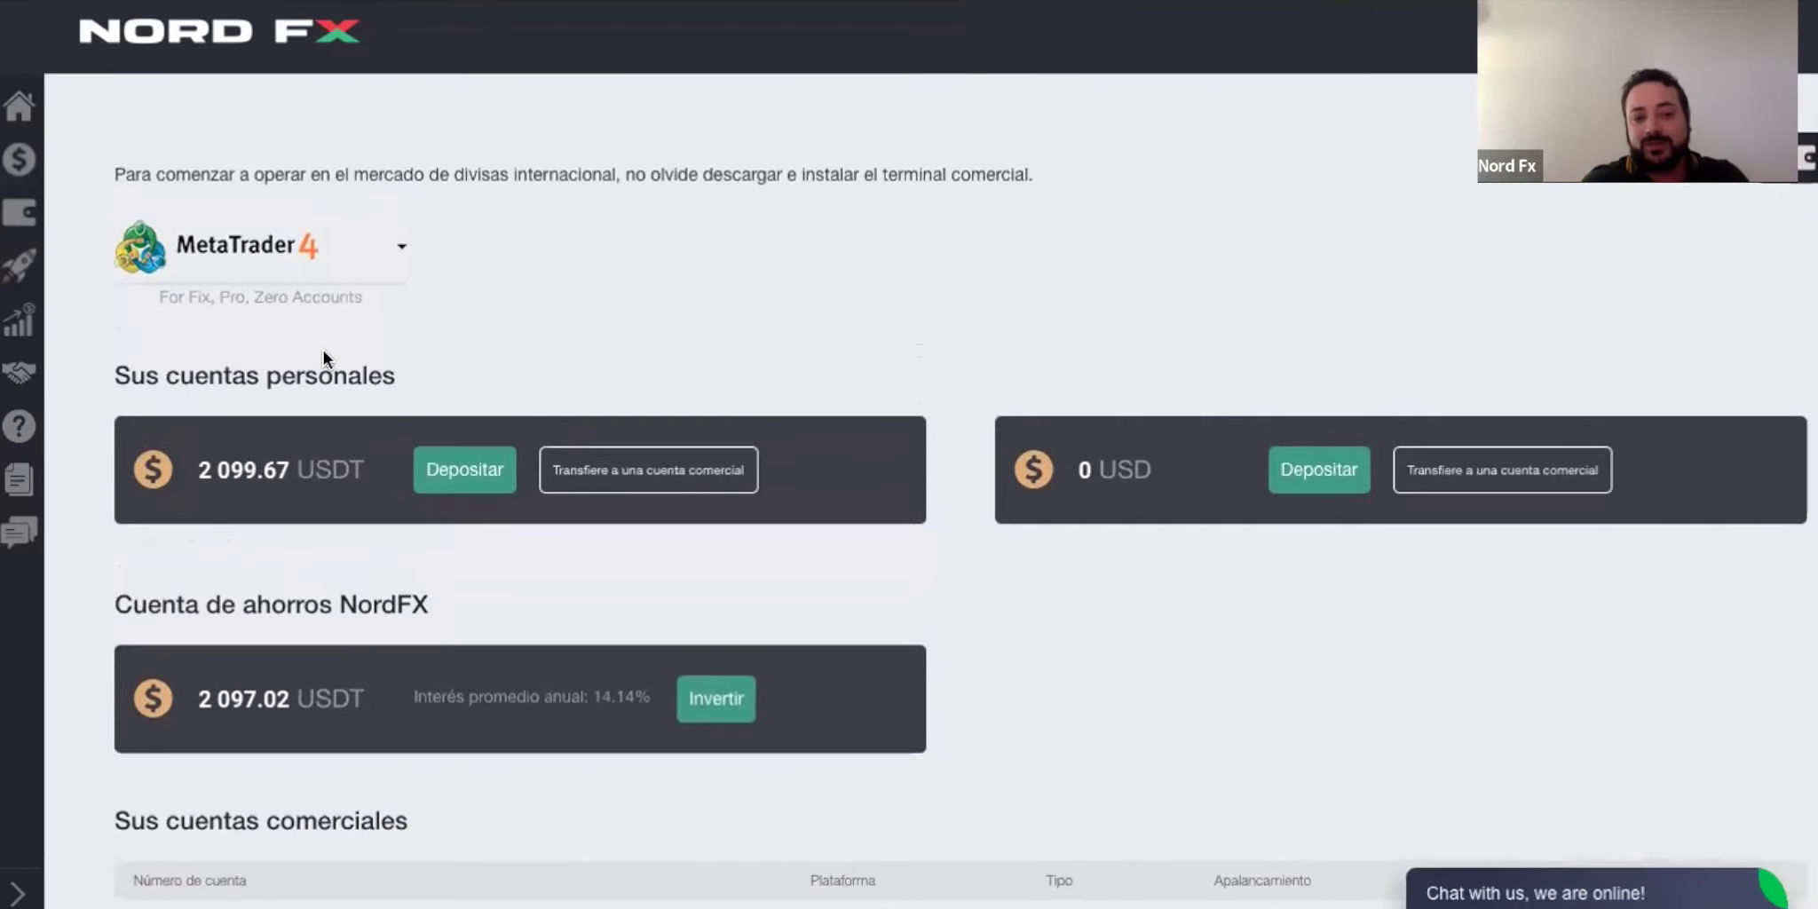
left_click(649, 475)
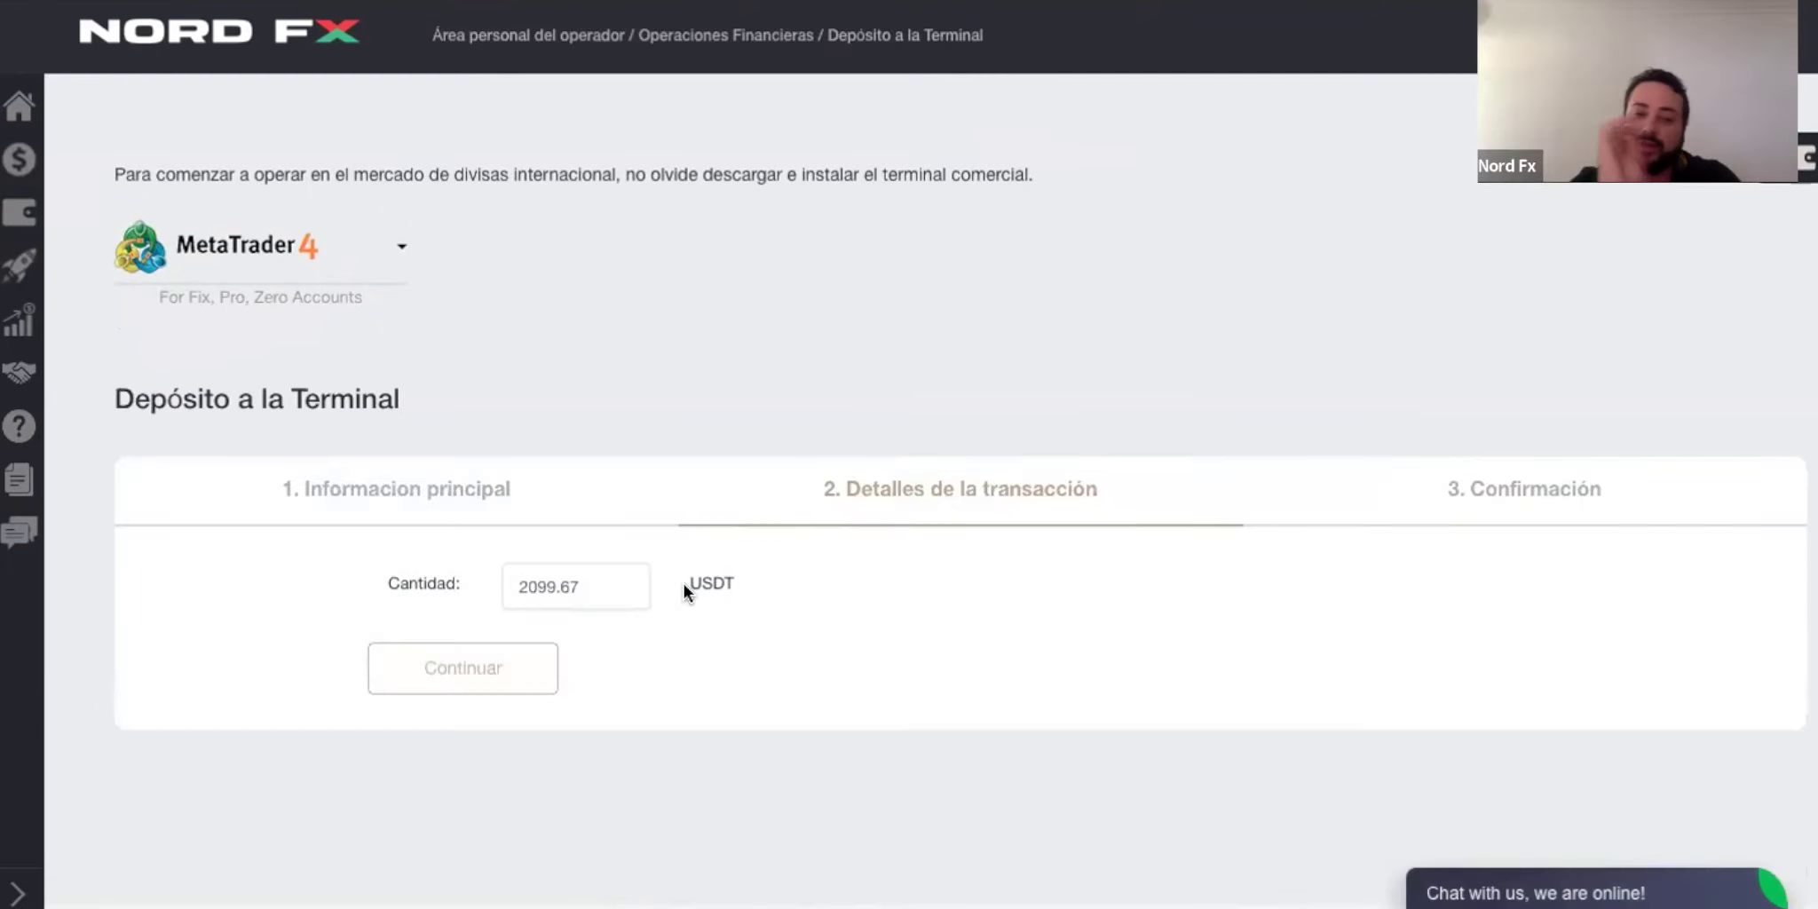
left_click(493, 677)
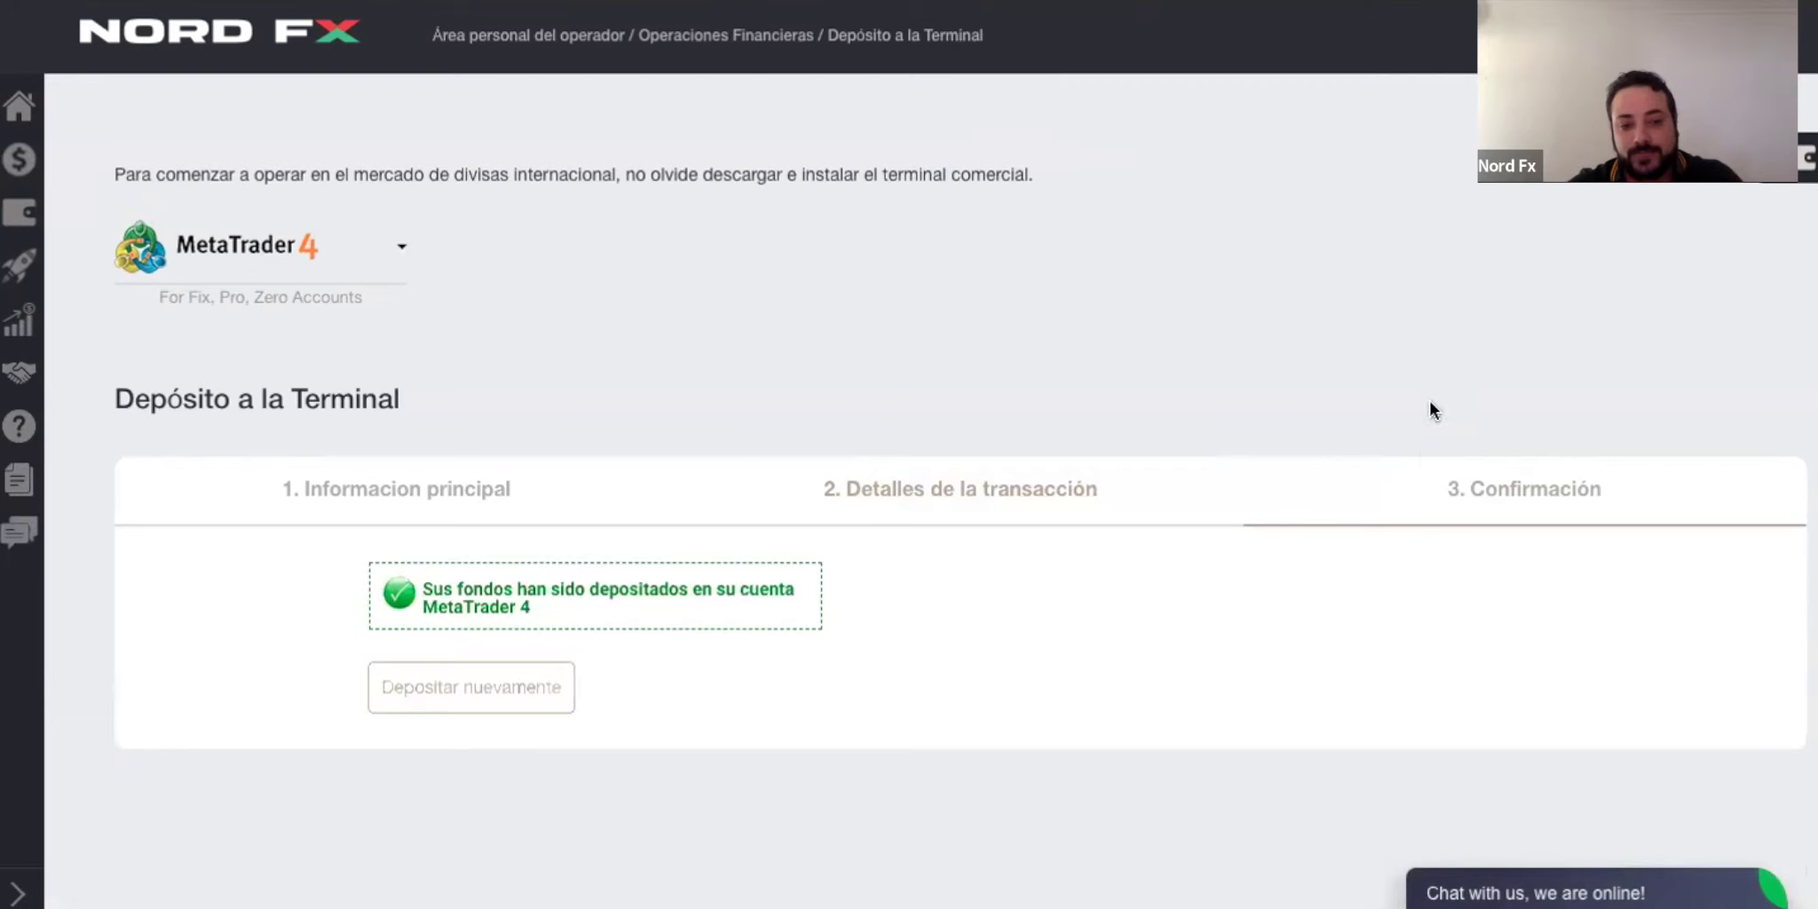
scroll(1394, 481, "down", 2)
scroll(1394, 481, "up", 2)
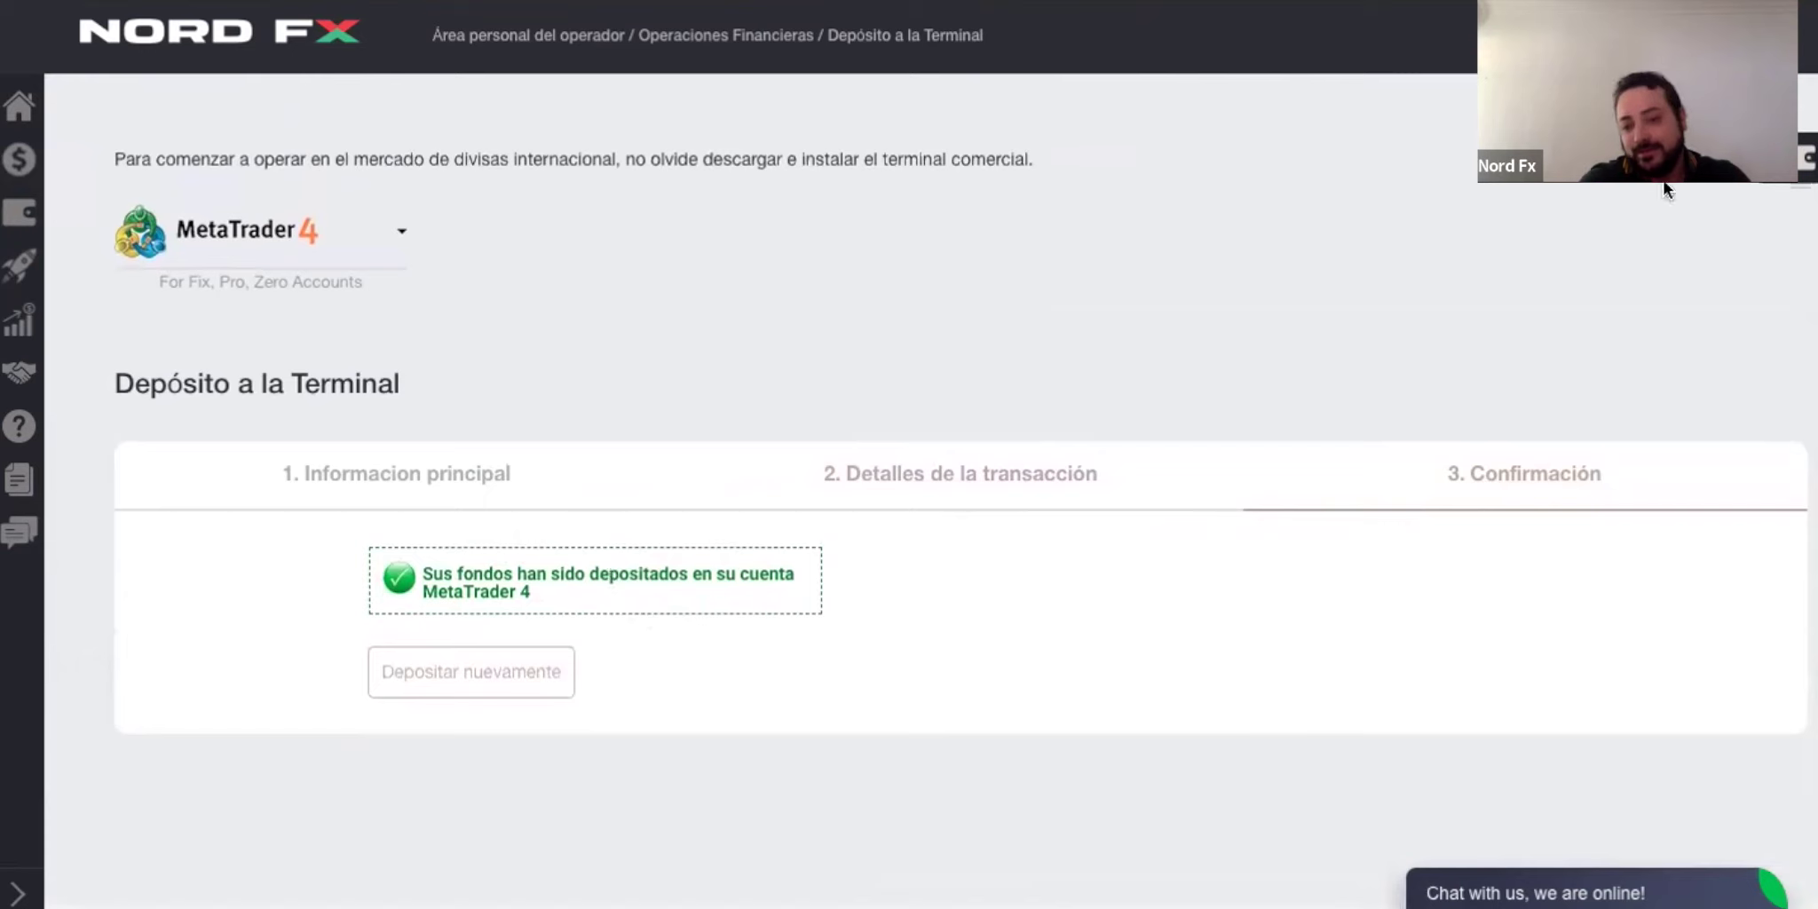
Step: Return to the account overview and check the funds in the Savings trading account against the personal and savings account balances
left_click(1806, 158)
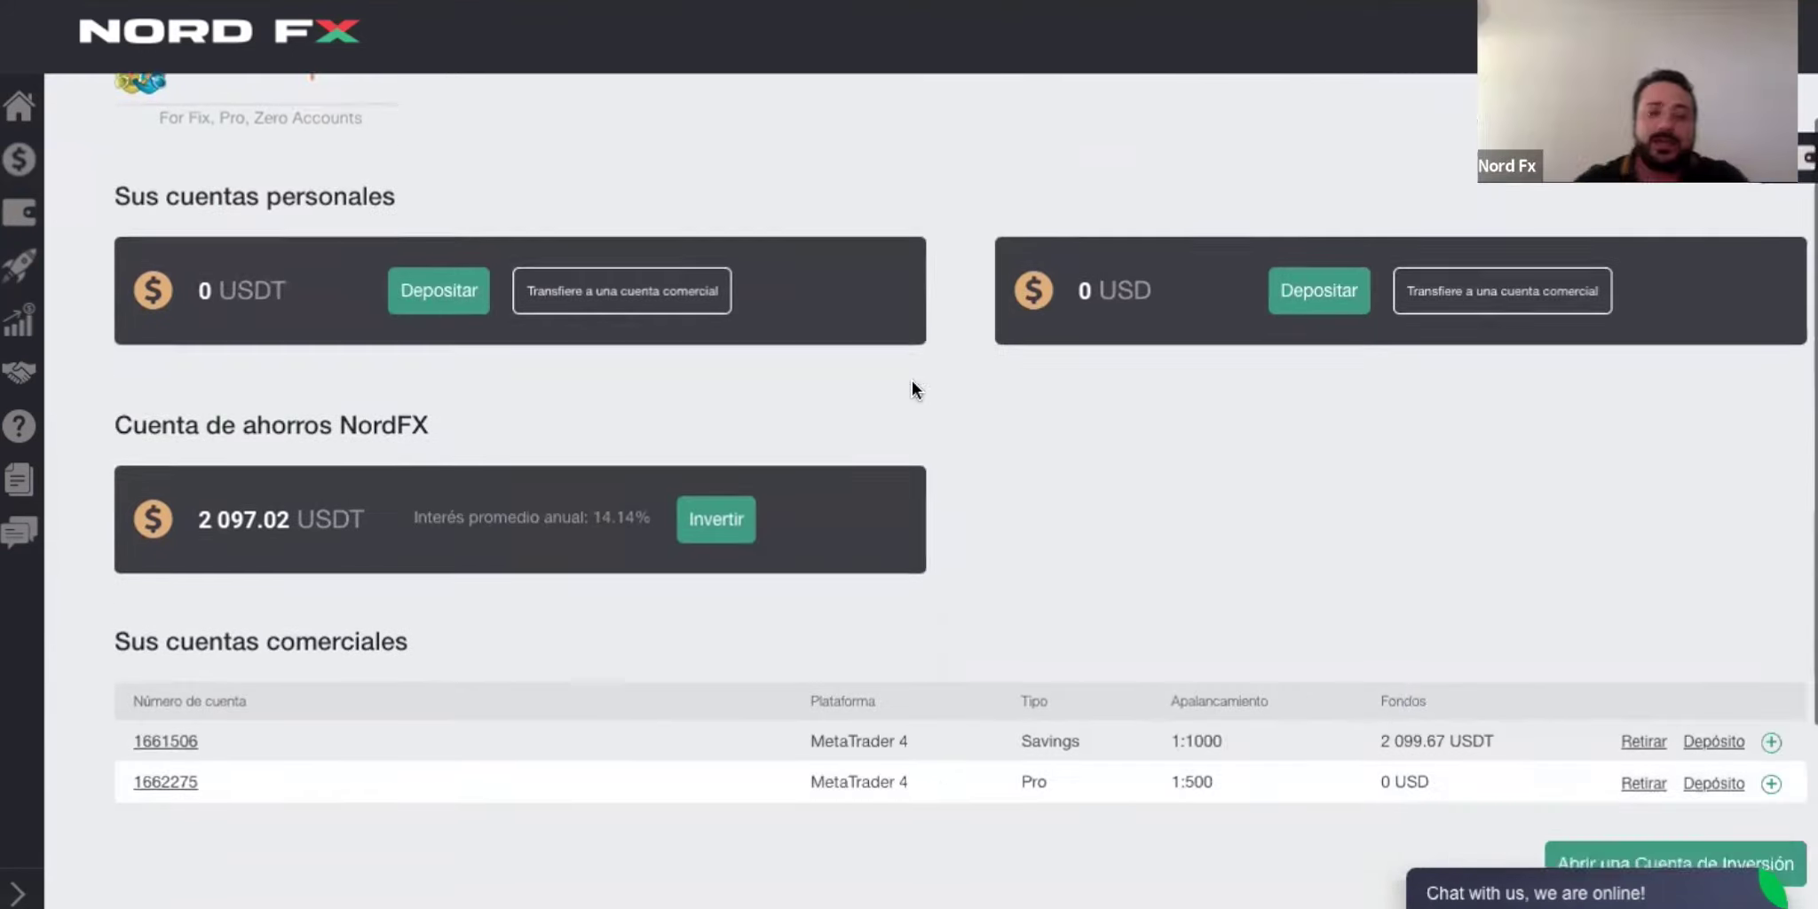
scroll(911, 388, "down", 1)
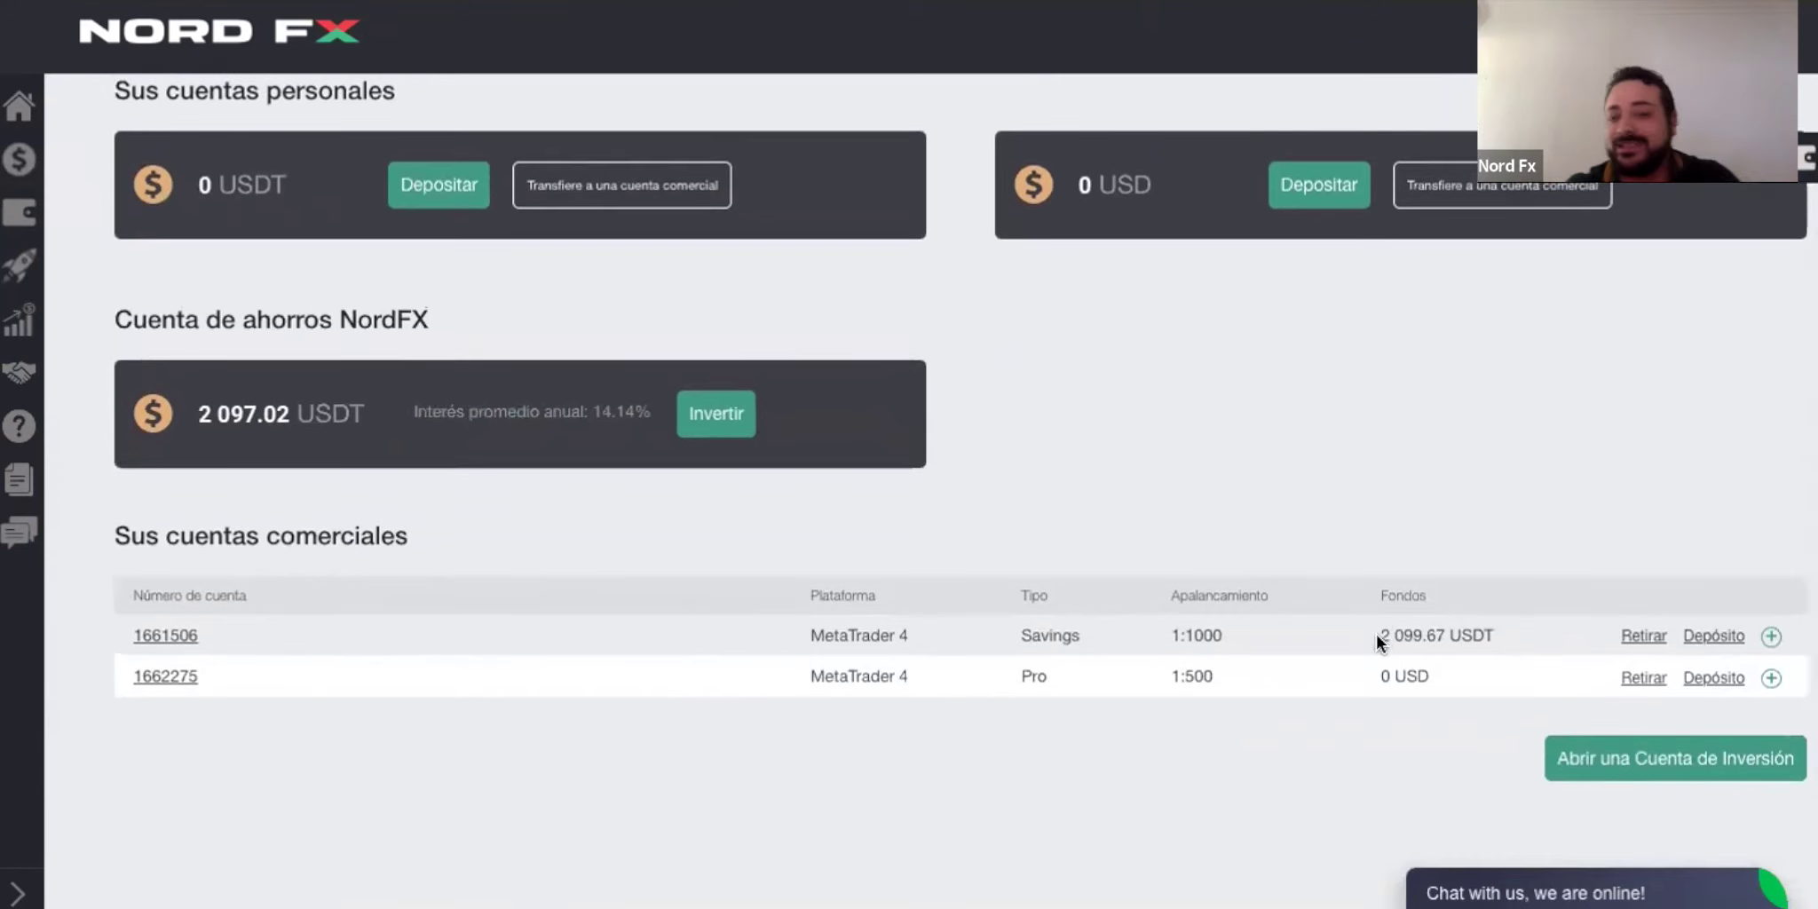
left_click_drag(1376, 634, 1489, 633)
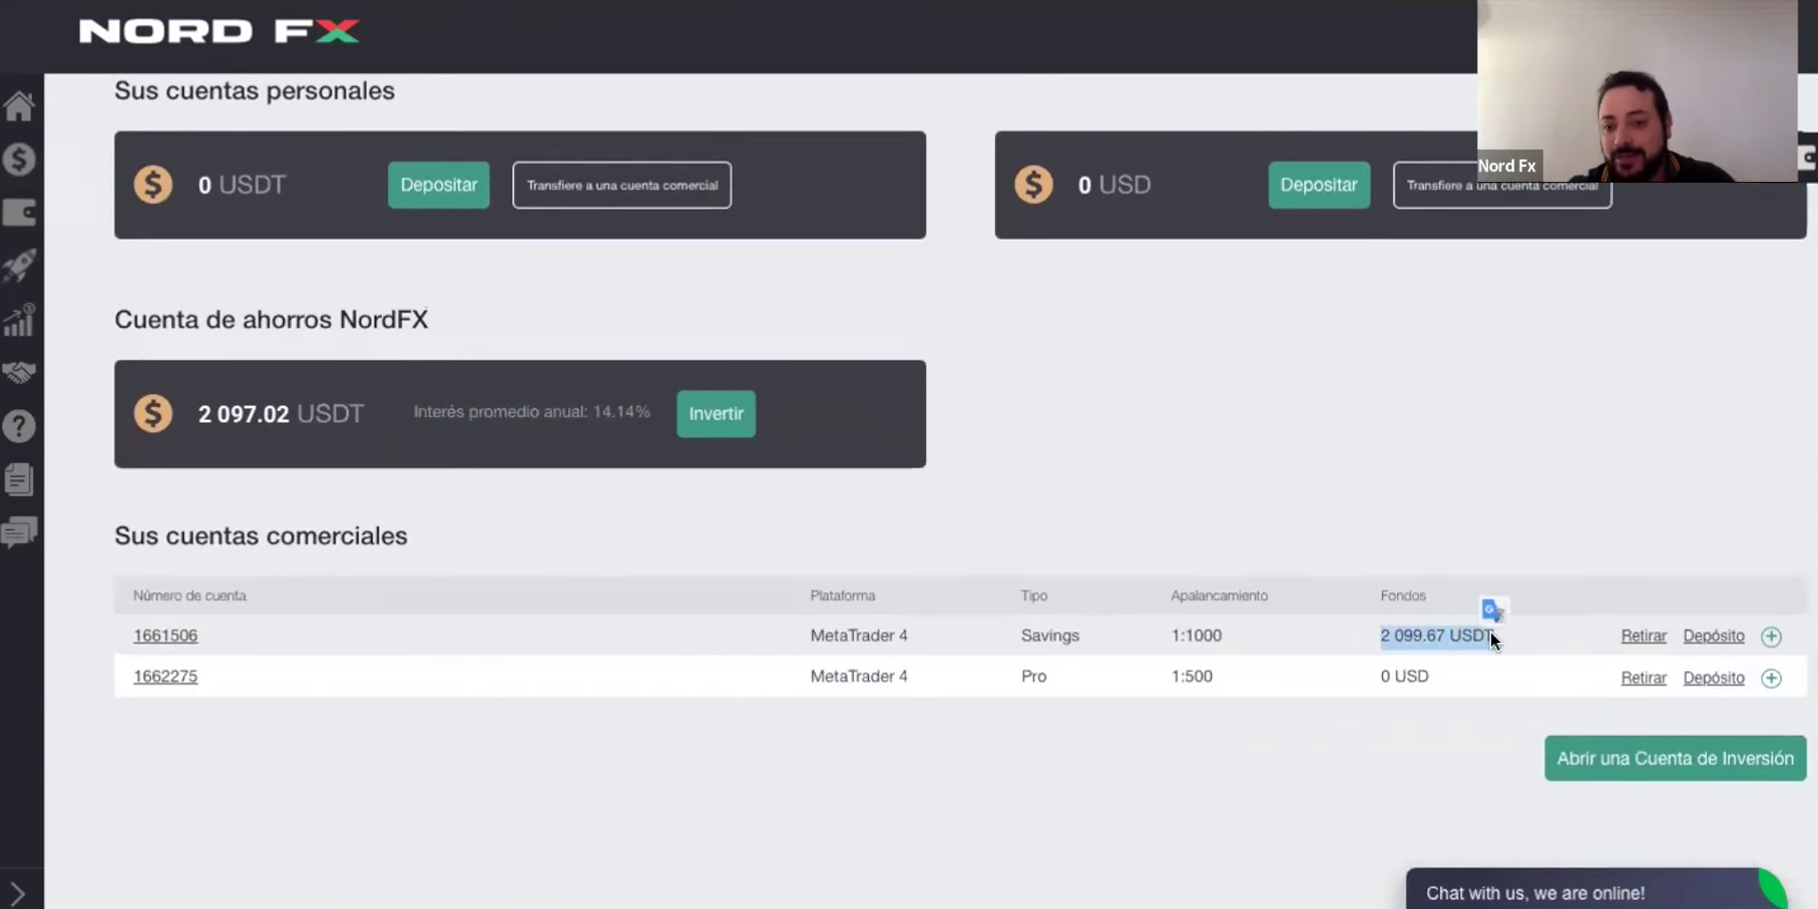
left_click(1465, 552)
scroll(1449, 641, "up", 1)
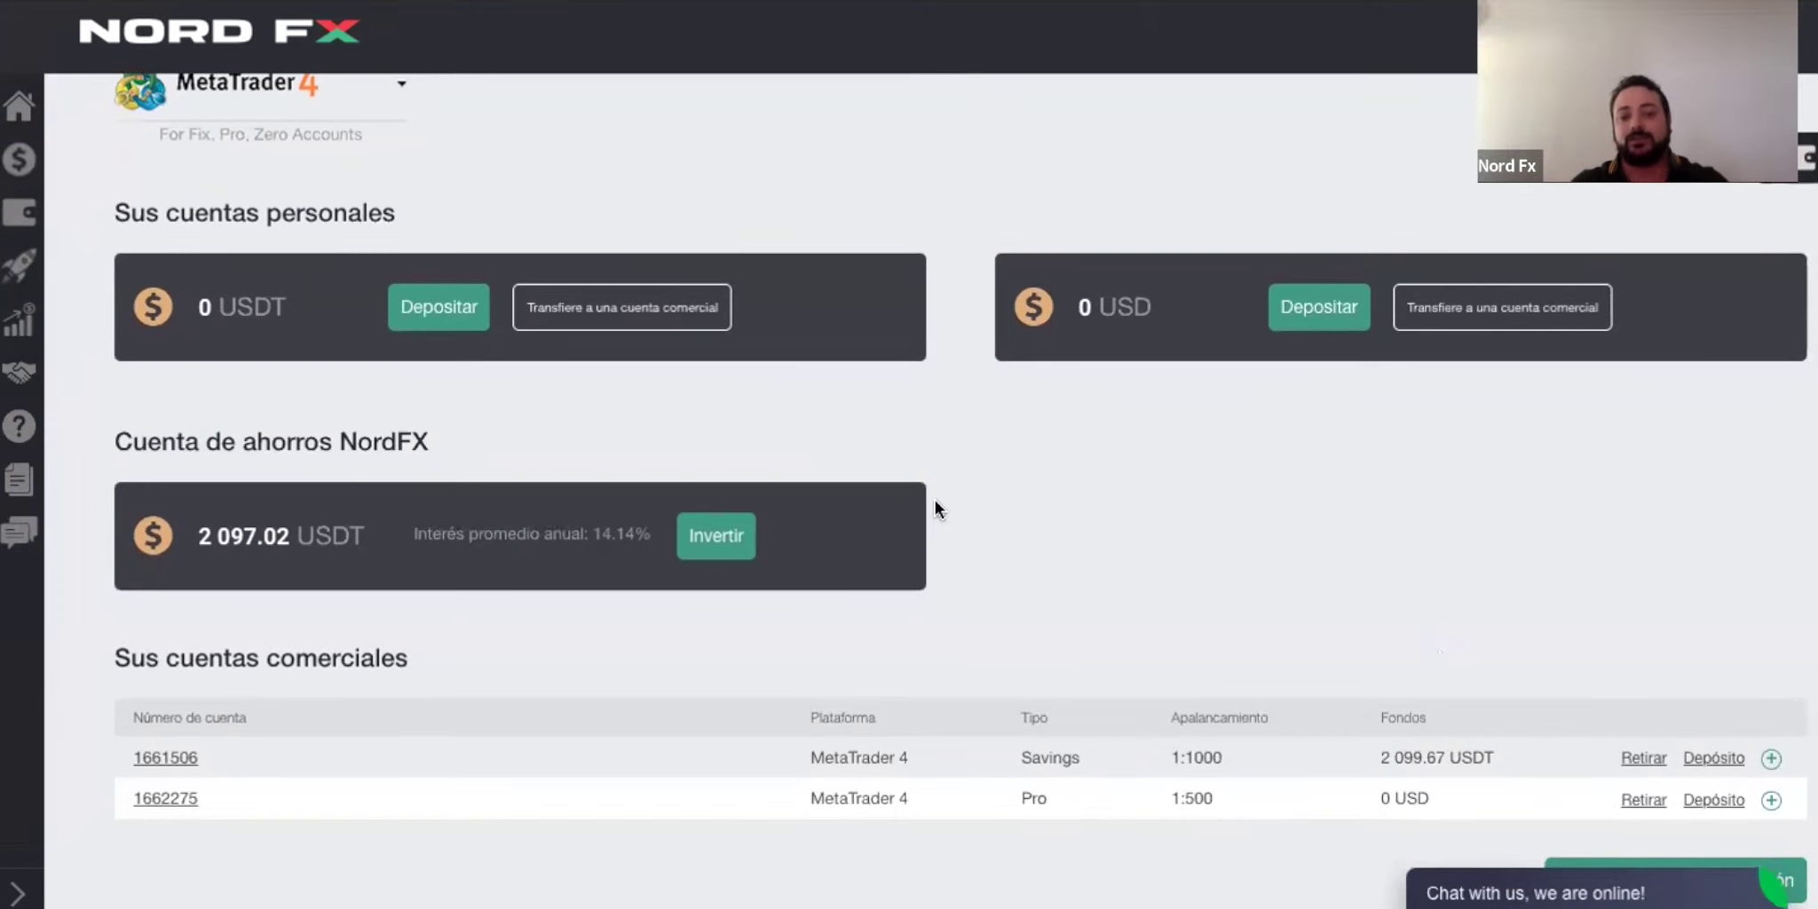
scroll(935, 501, "up", 1)
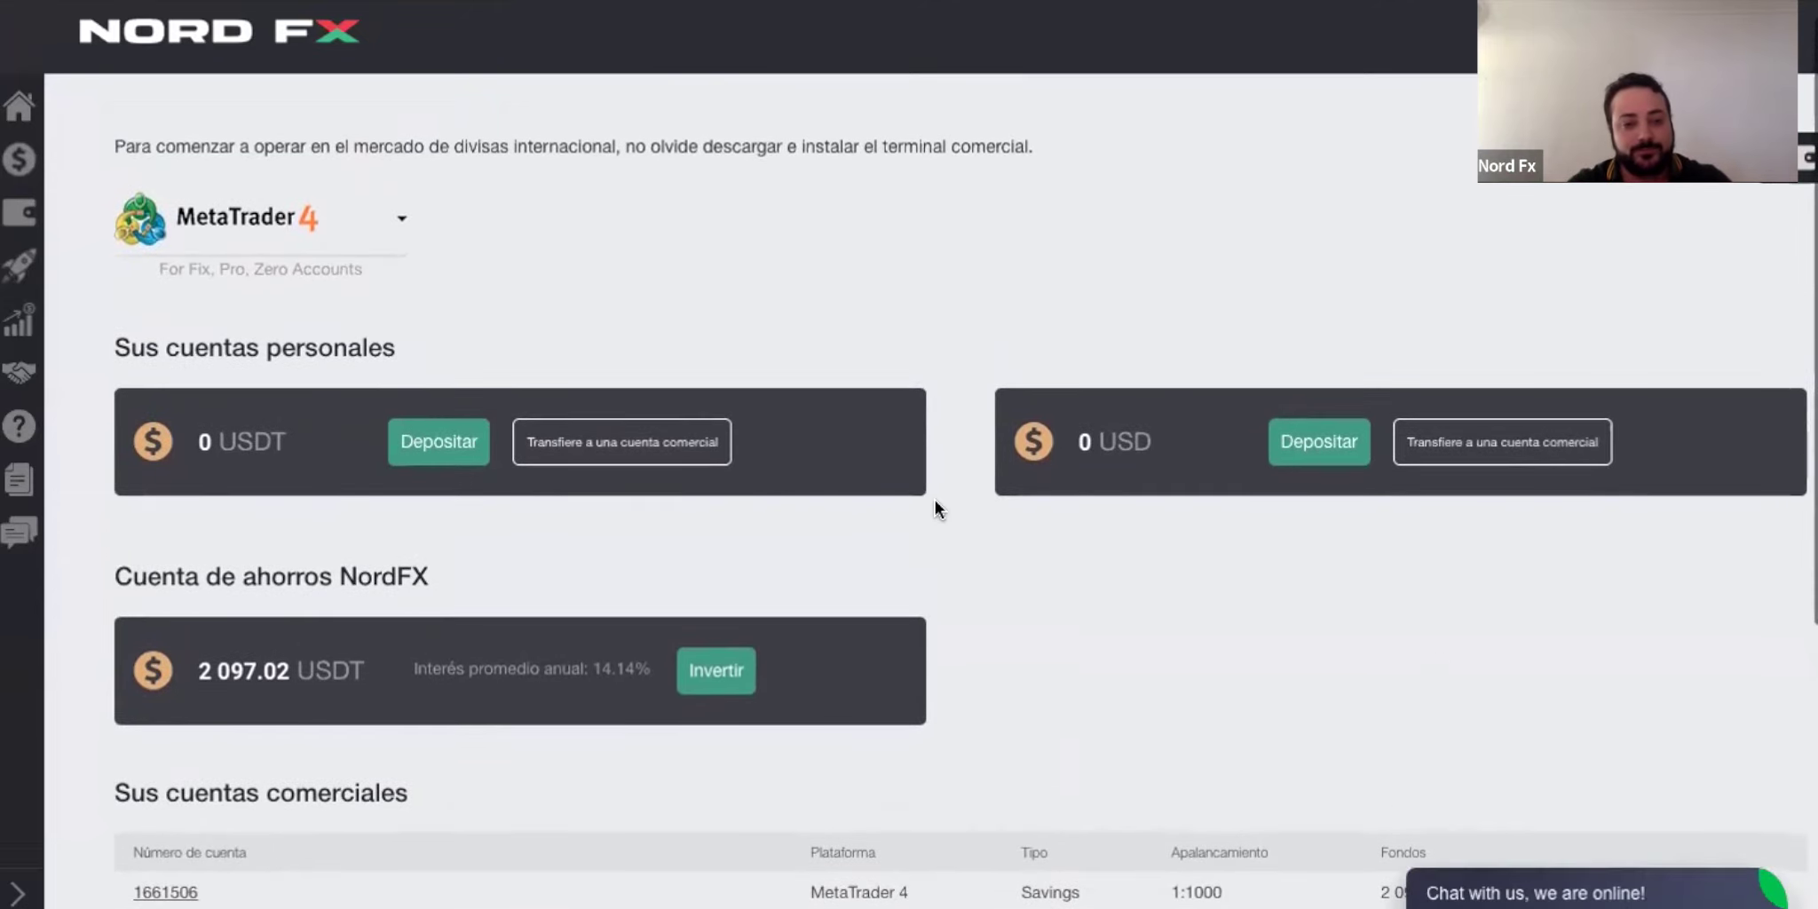
scroll(934, 500, "down", 1)
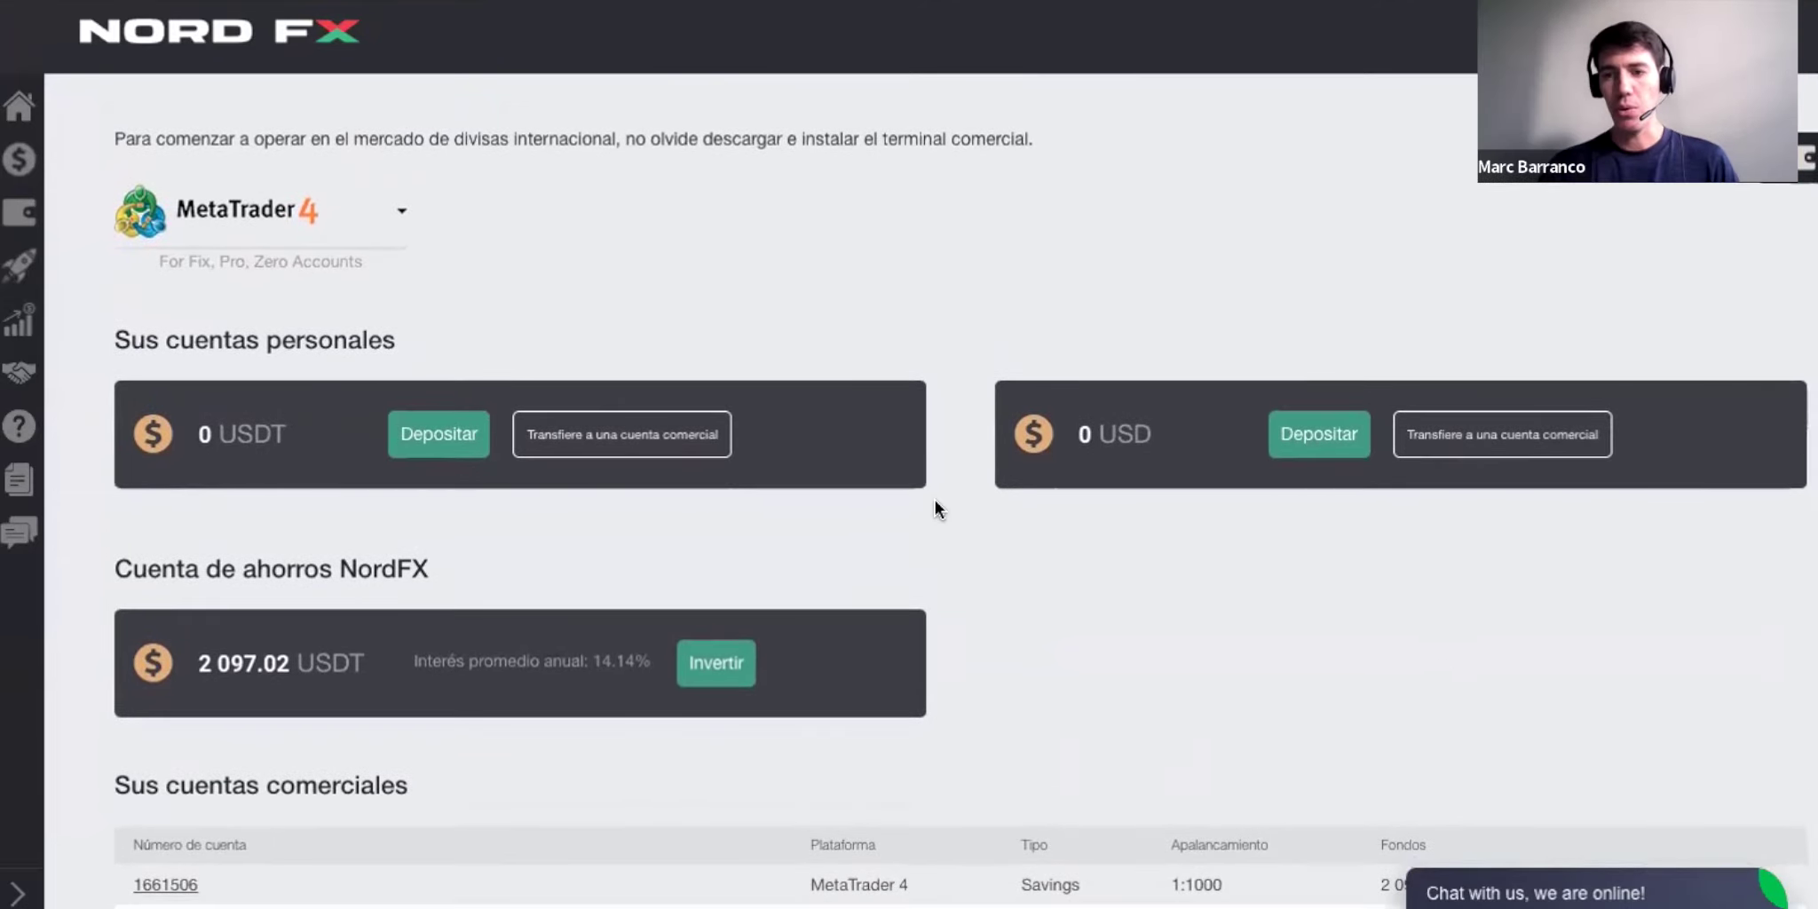
scroll(935, 499, "up", 1)
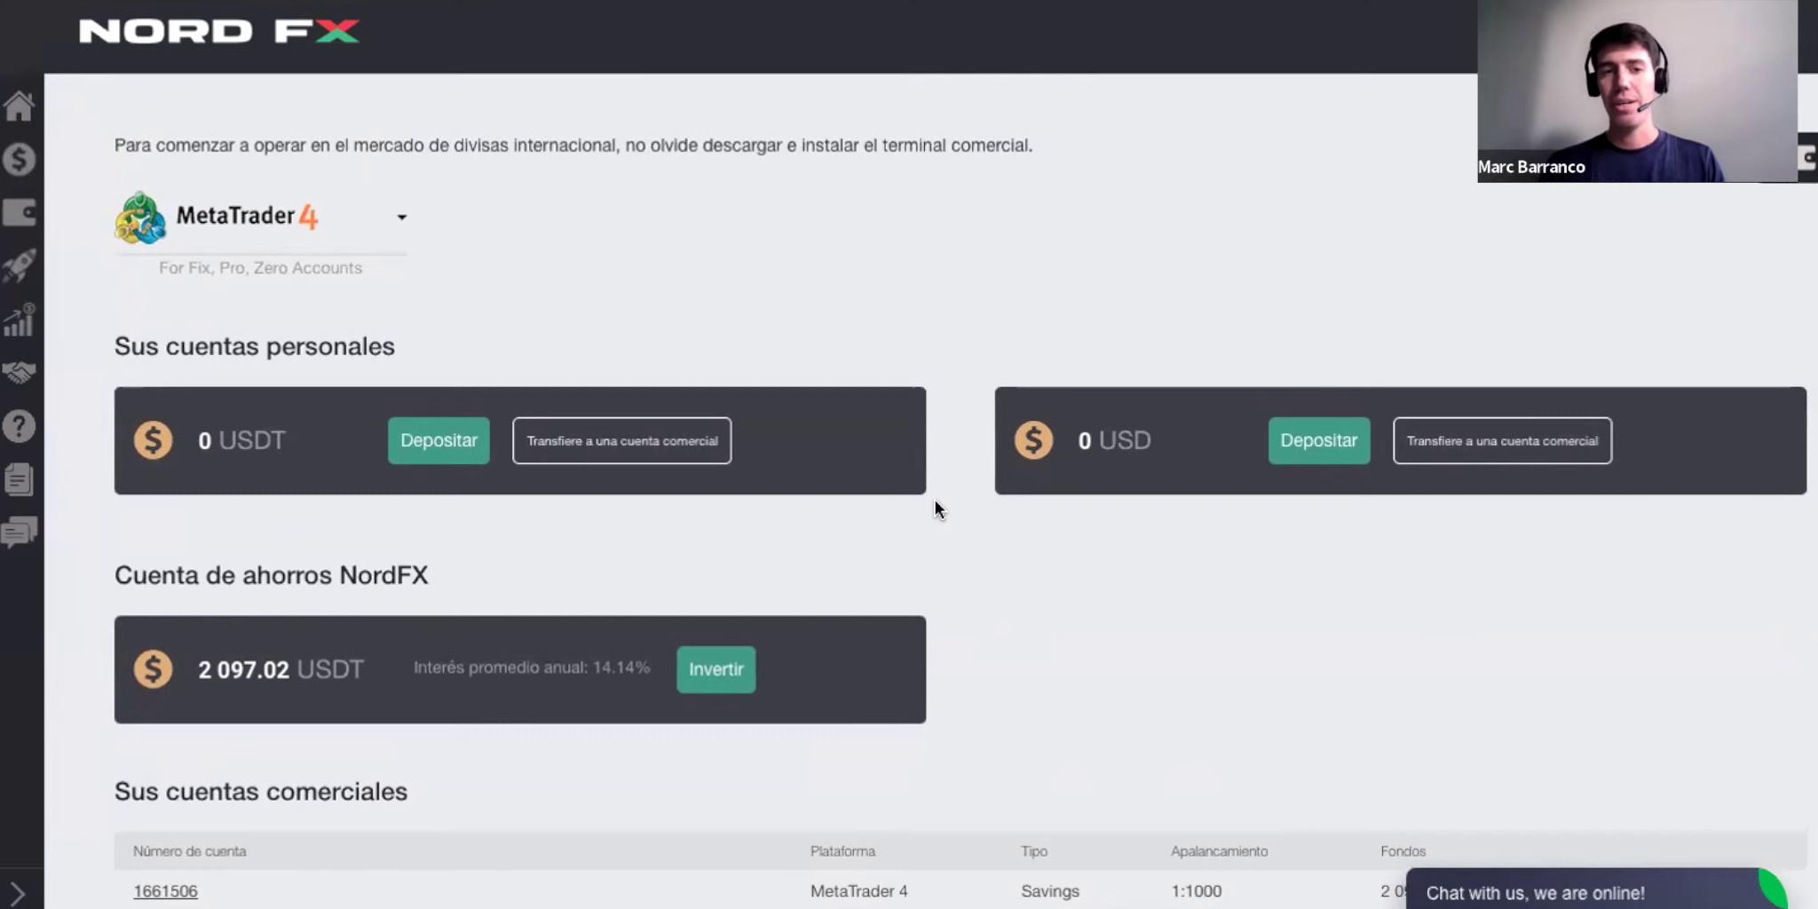
Step: Show the wallet balances, open the NordFX savings account page and examine its statement of transactions
left_click(1808, 158)
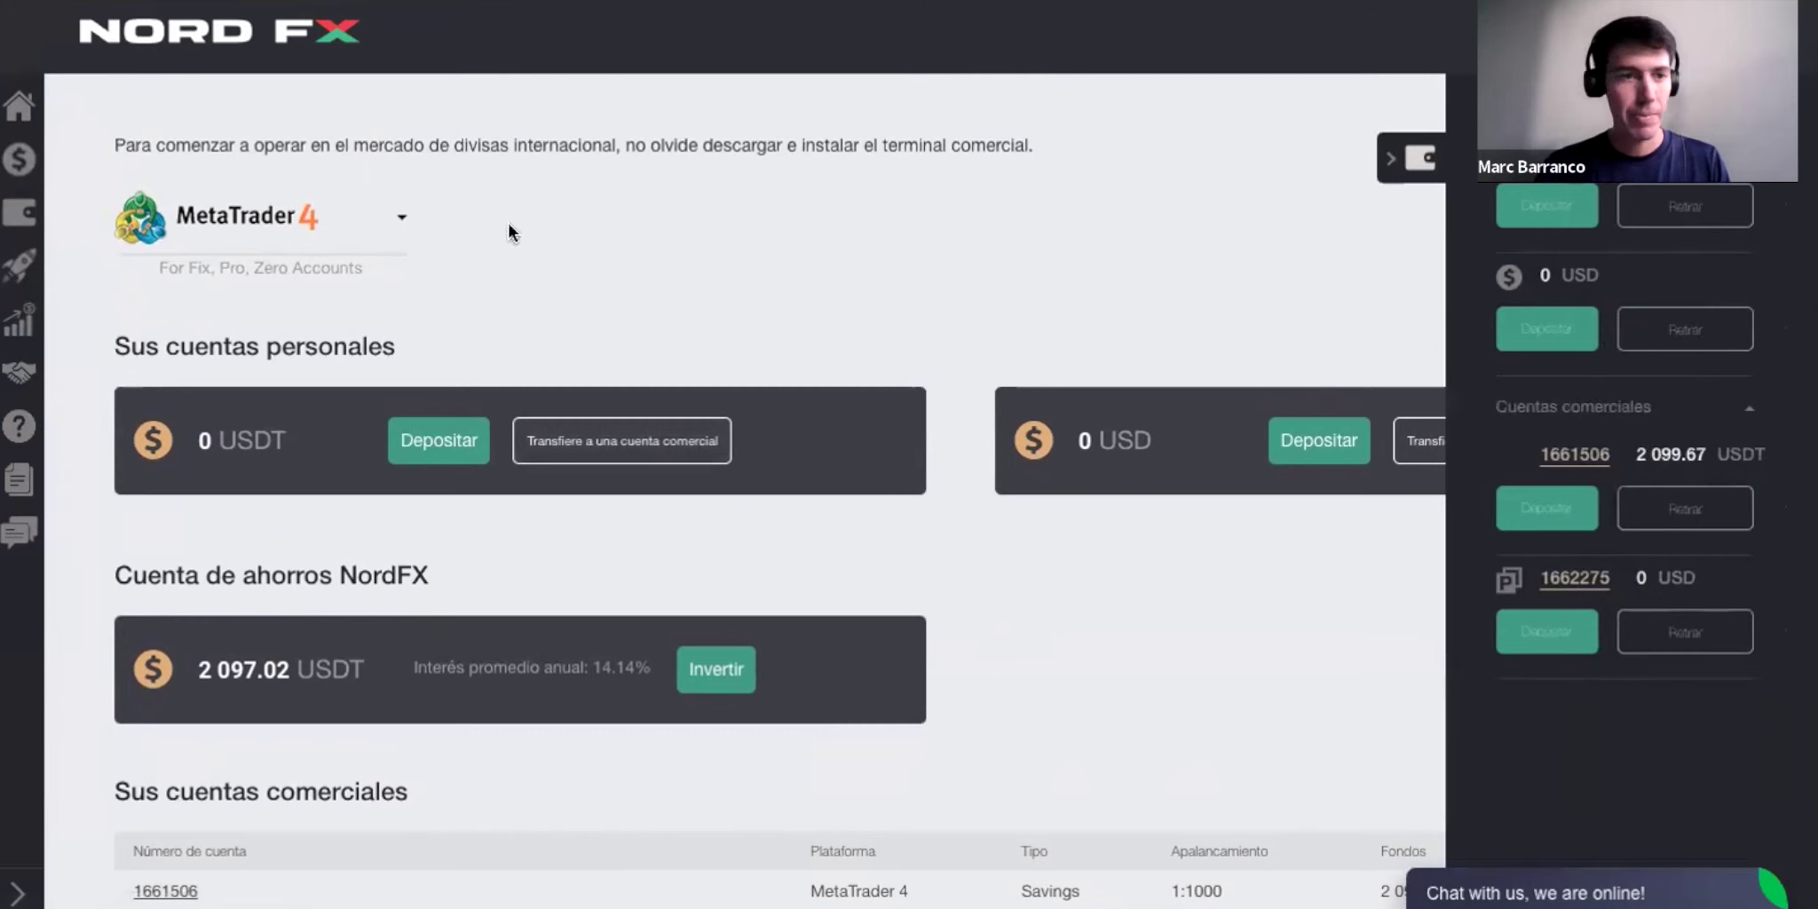
left_click(18, 269)
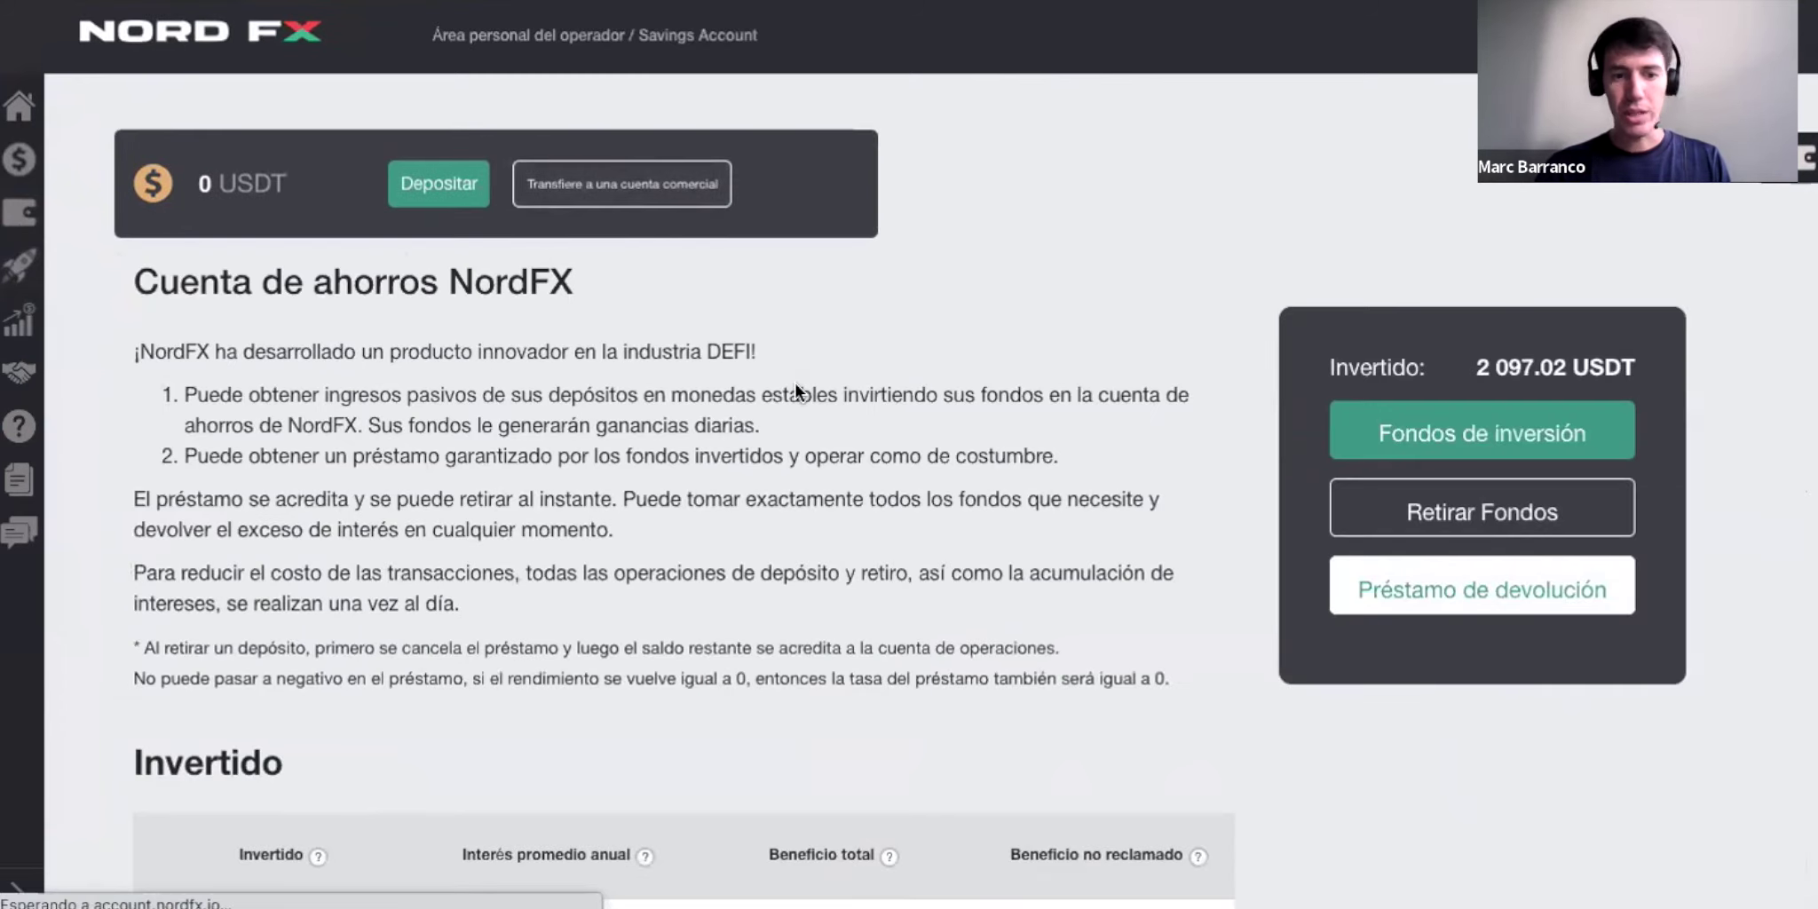
scroll(796, 381, "down", 6)
scroll(888, 728, "down", 6)
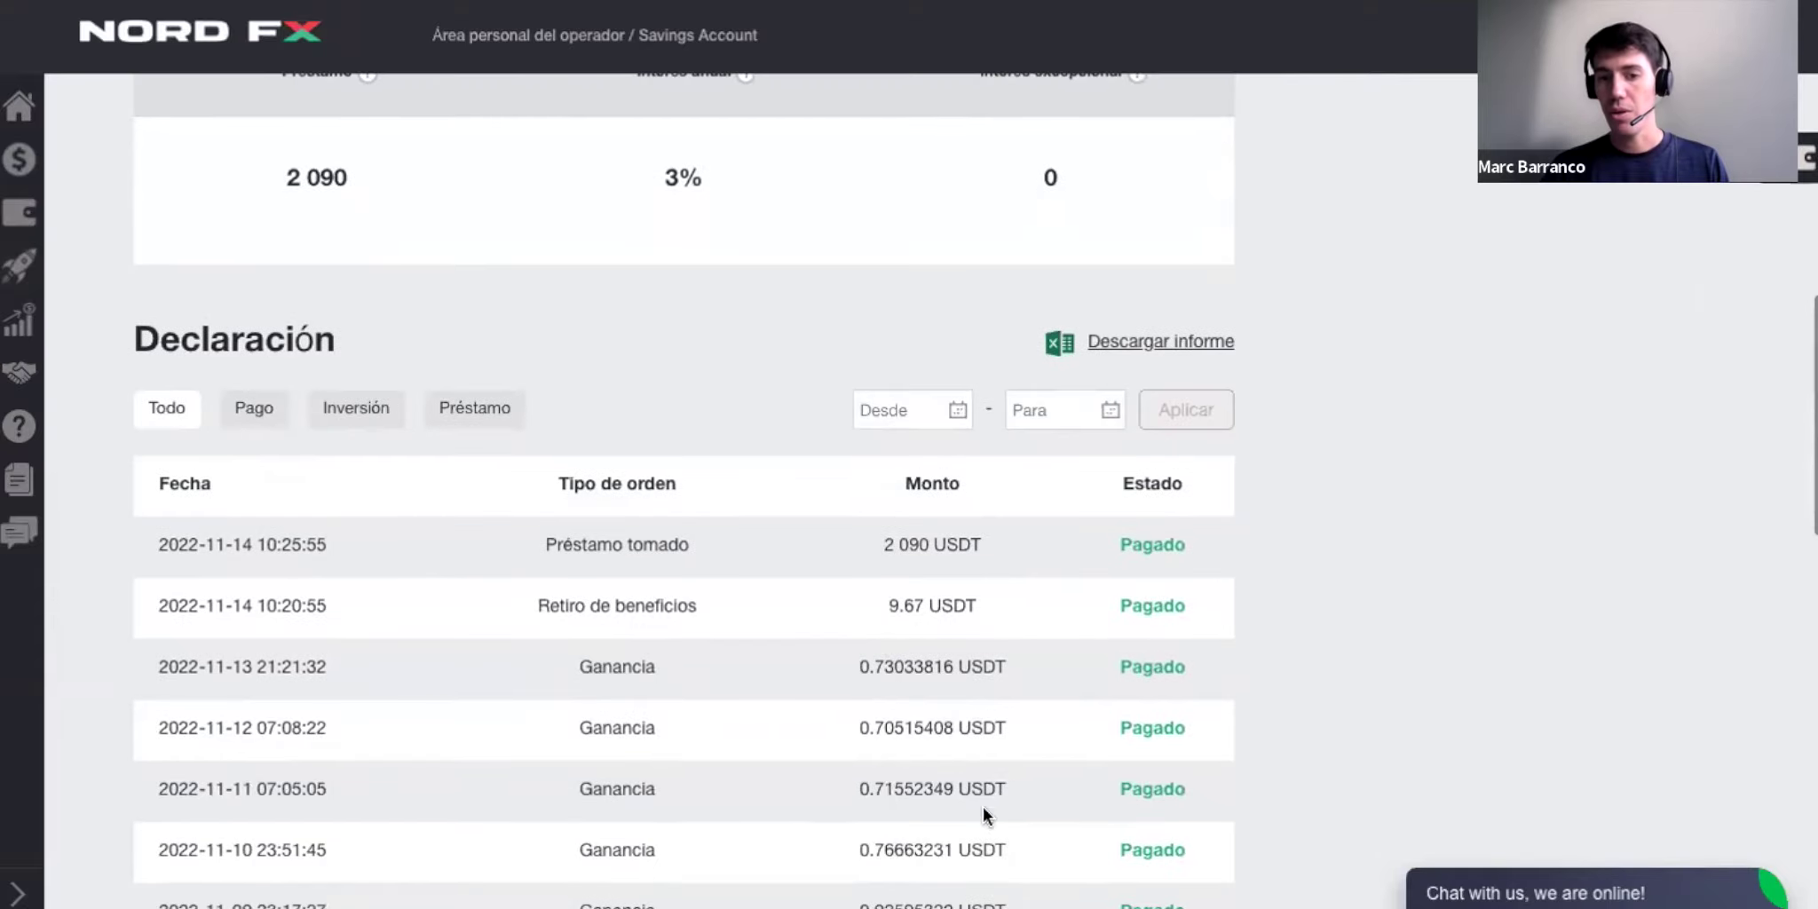
Step: Compare the invested amount and average annual interest with the loan amount and its annual interest, and review the savings account terms
scroll(833, 649, "up", 4)
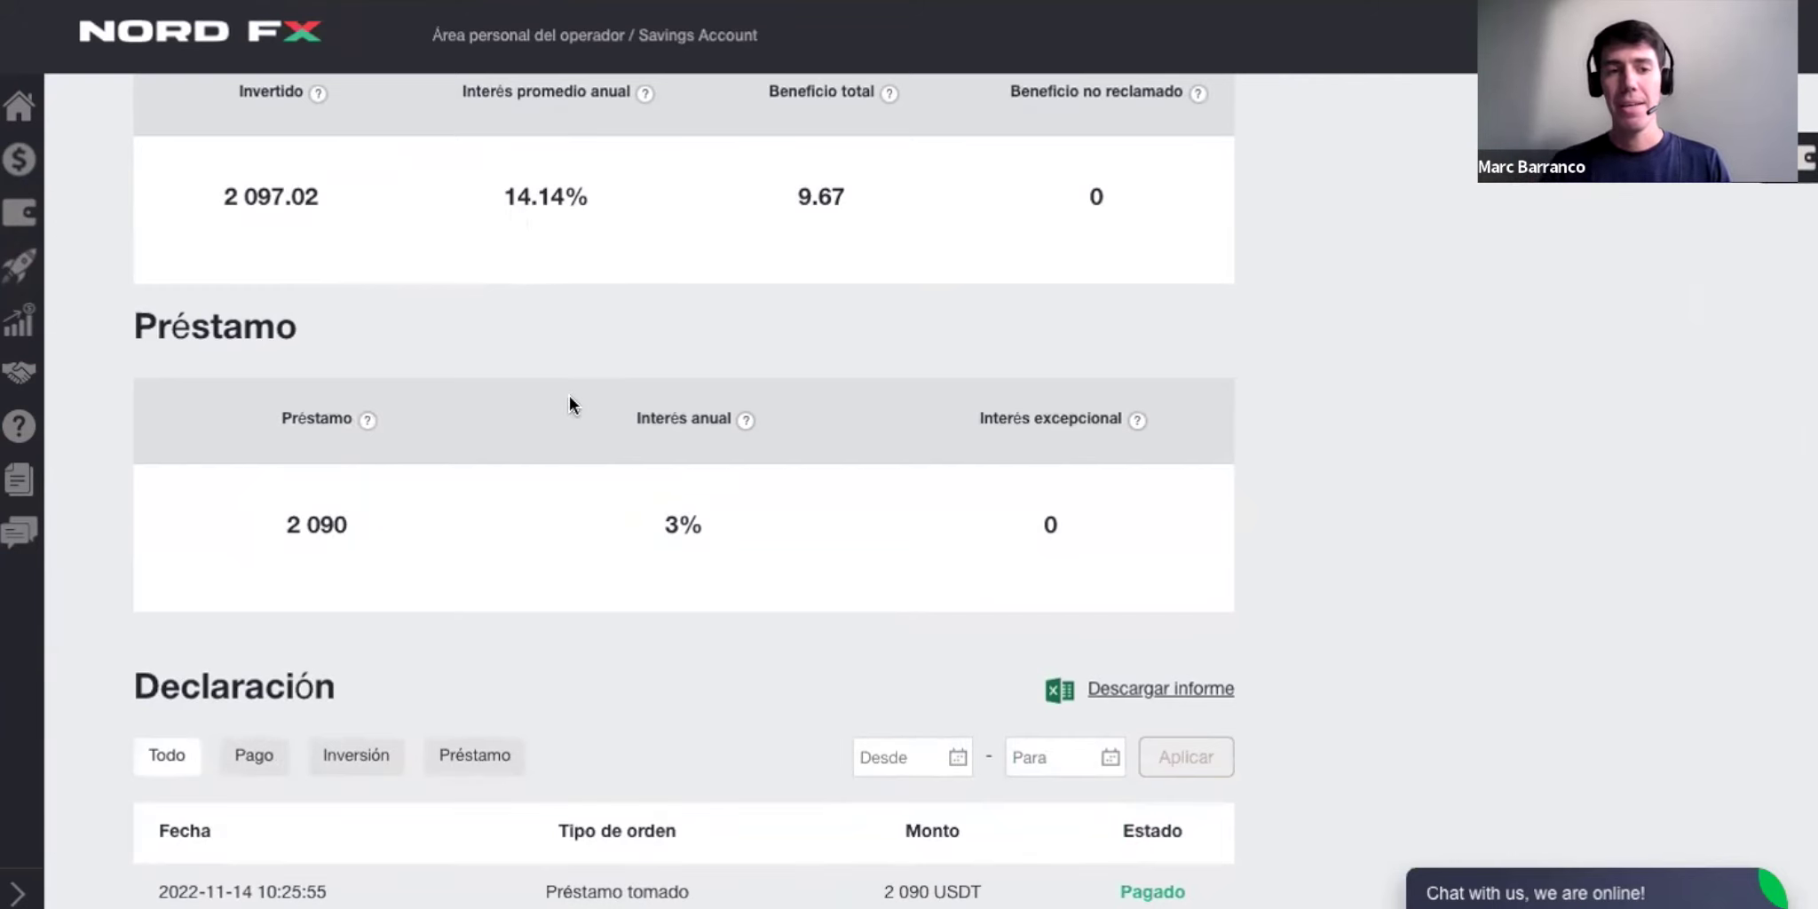
scroll(570, 404, "down", 1)
scroll(502, 369, "up", 3)
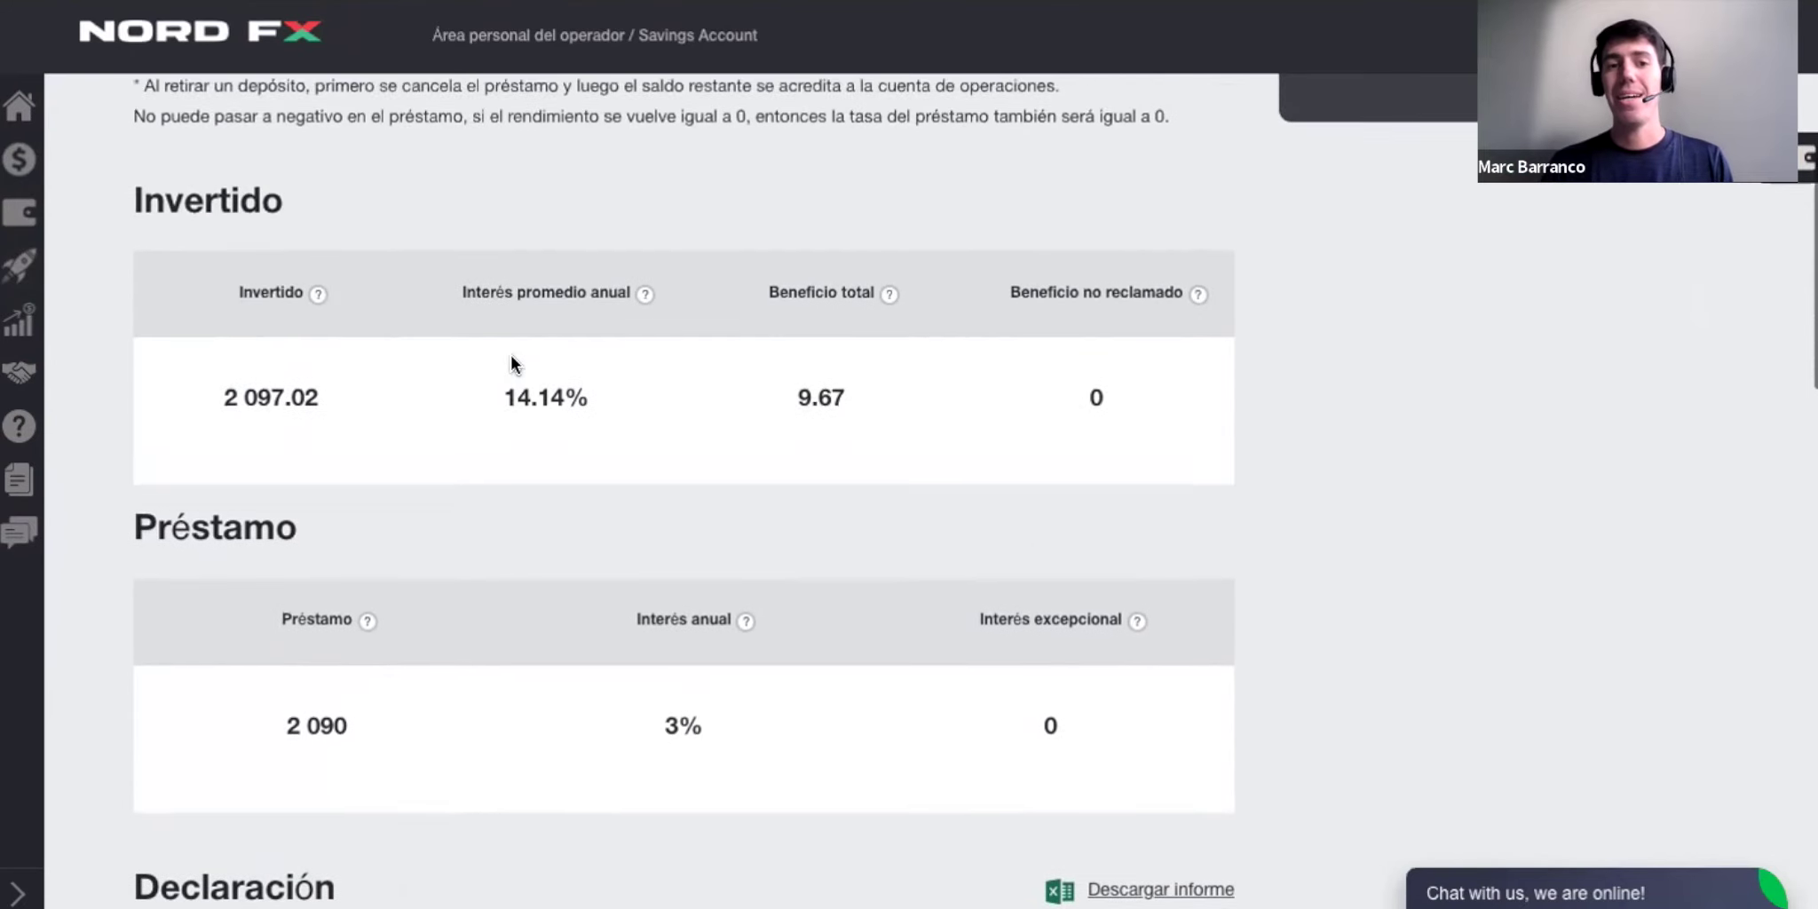
scroll(509, 353, "up", 3)
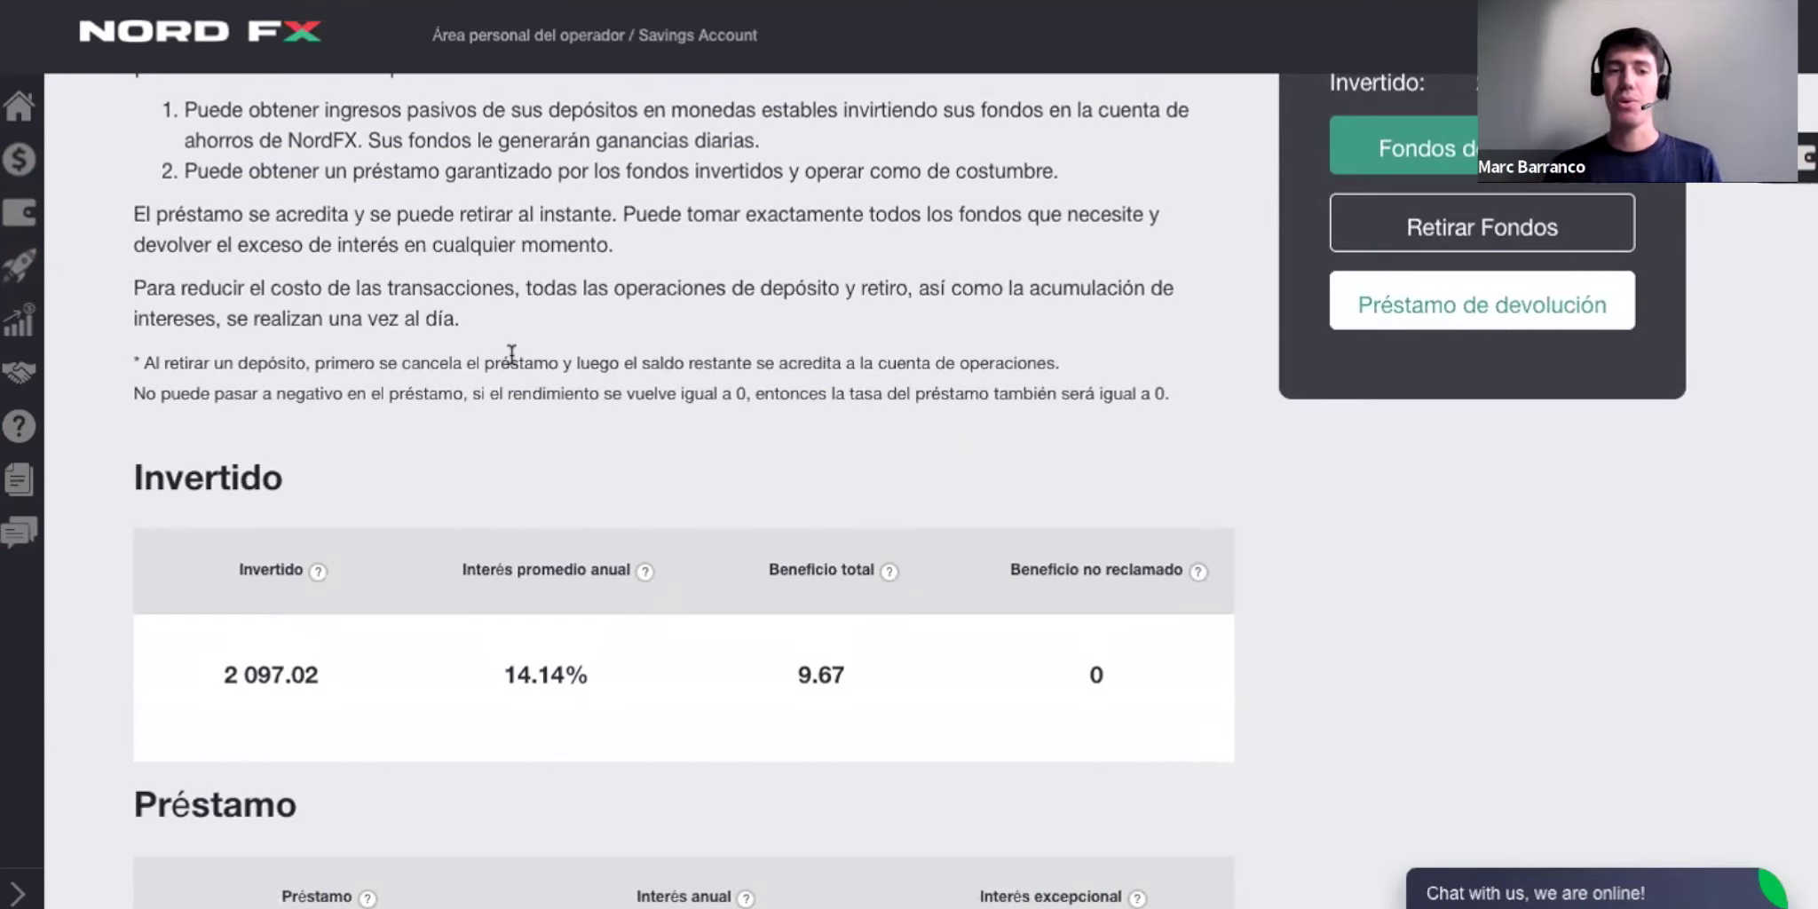
scroll(511, 353, "down", 3)
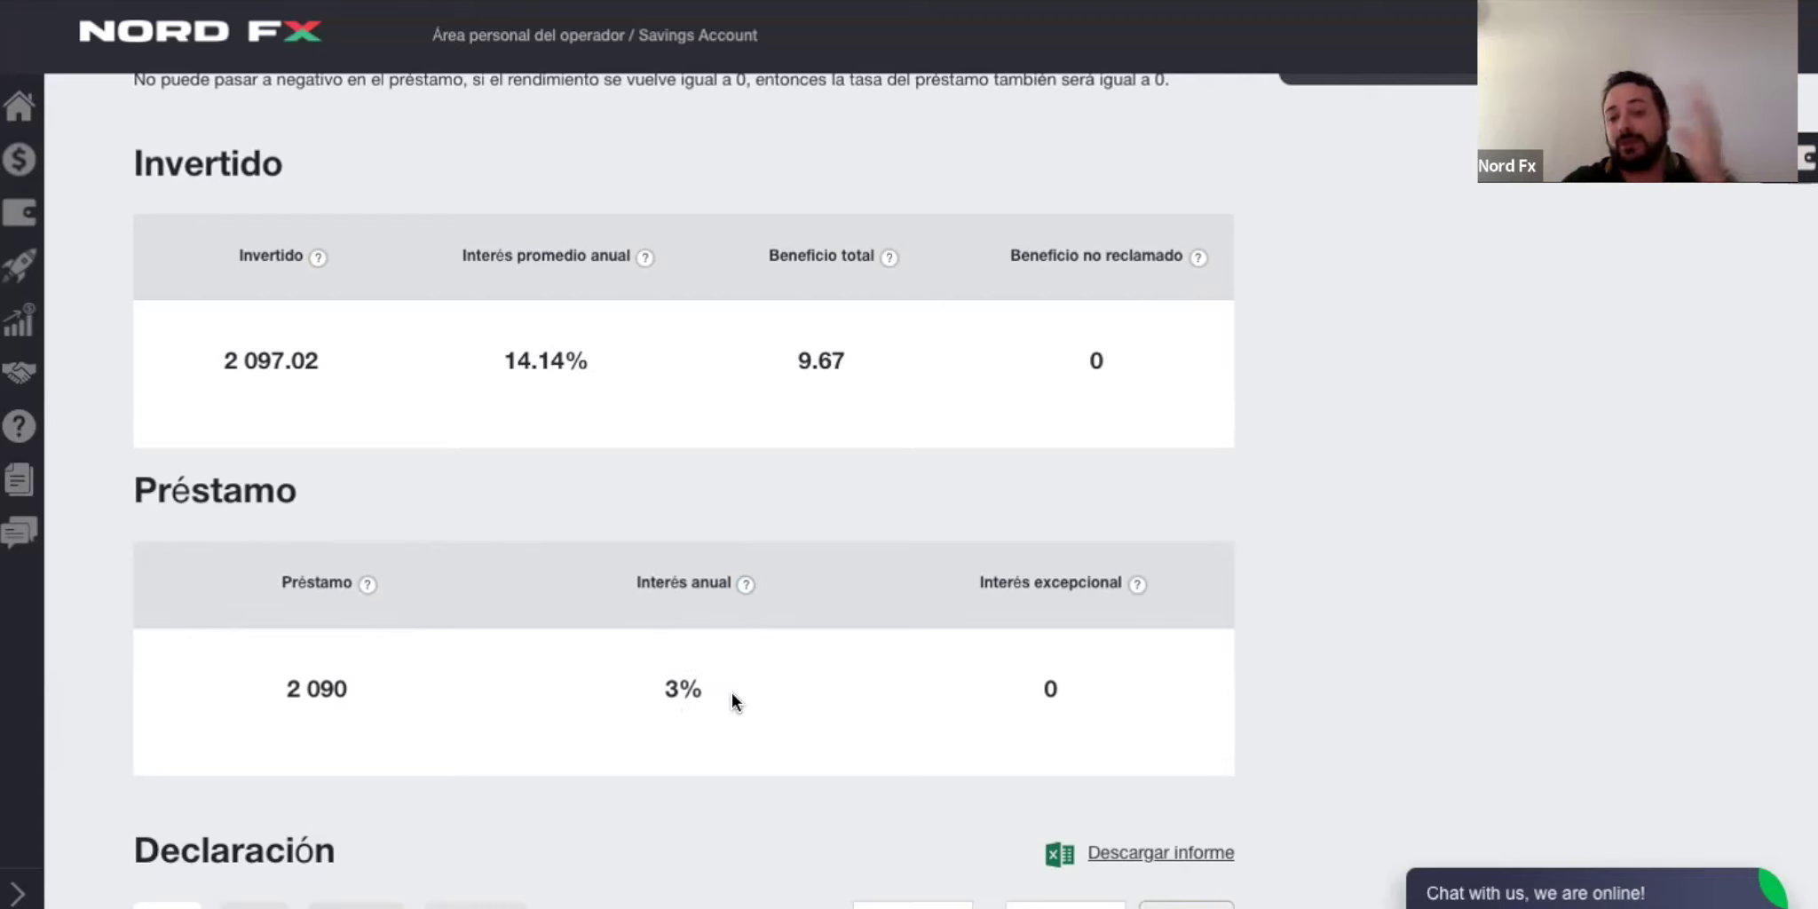
scroll(731, 693, "up", 1)
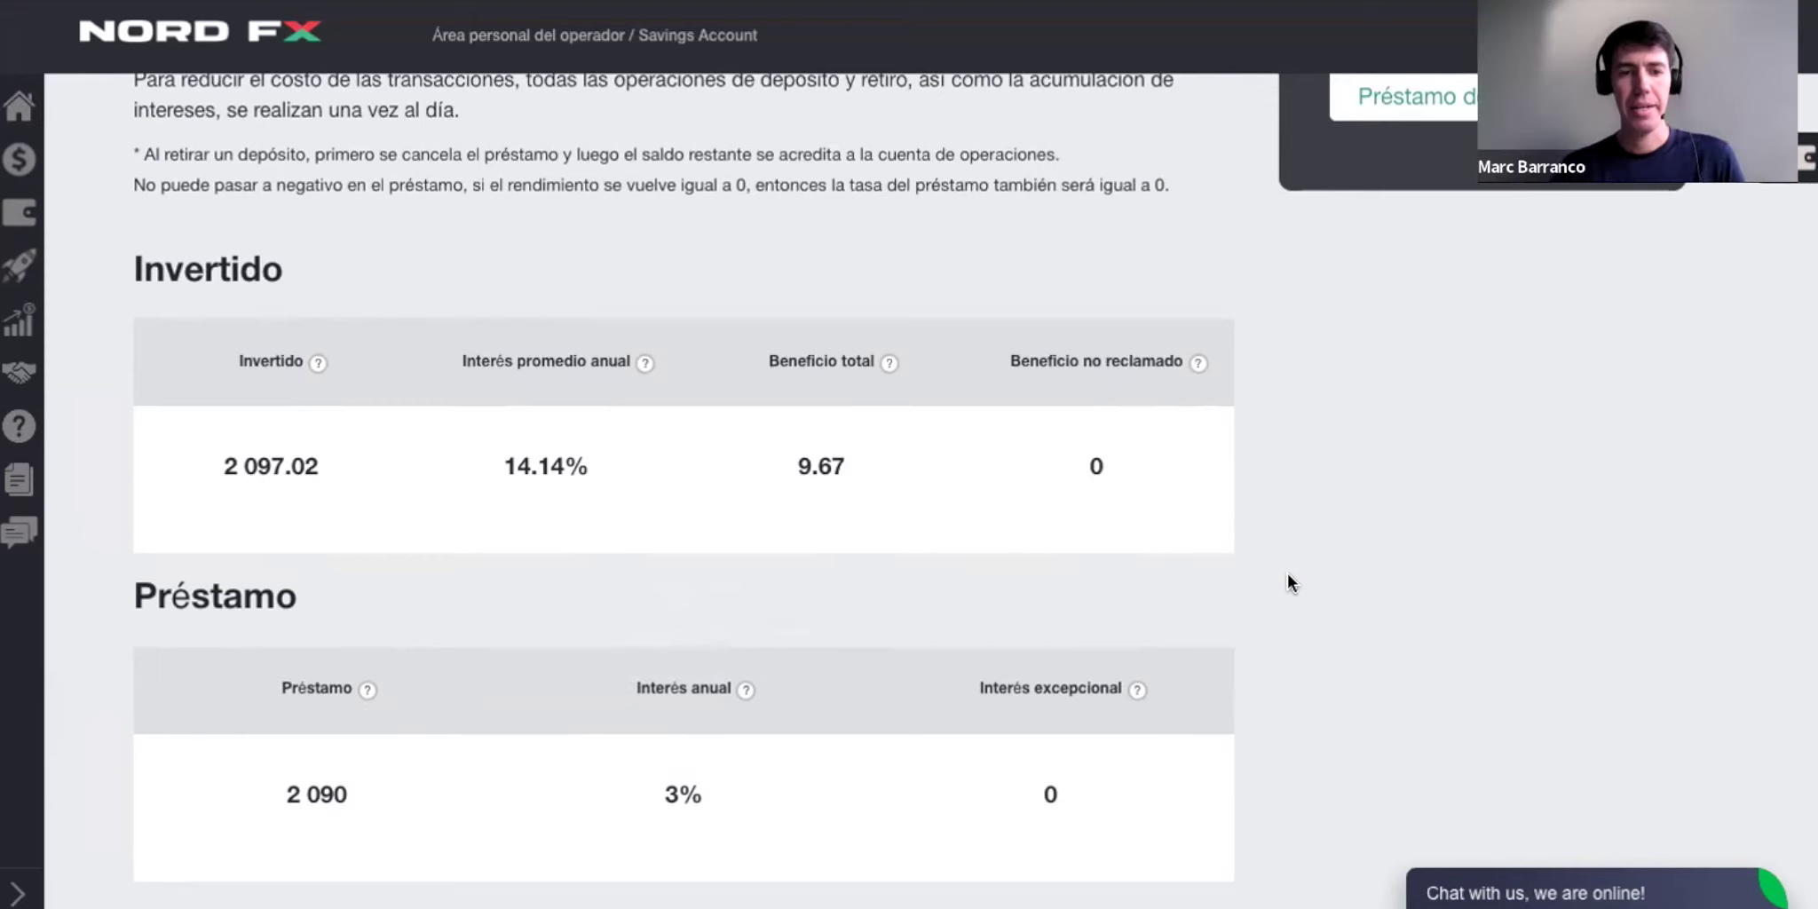
scroll(1288, 576, "down", 4)
scroll(1288, 575, "up", 2)
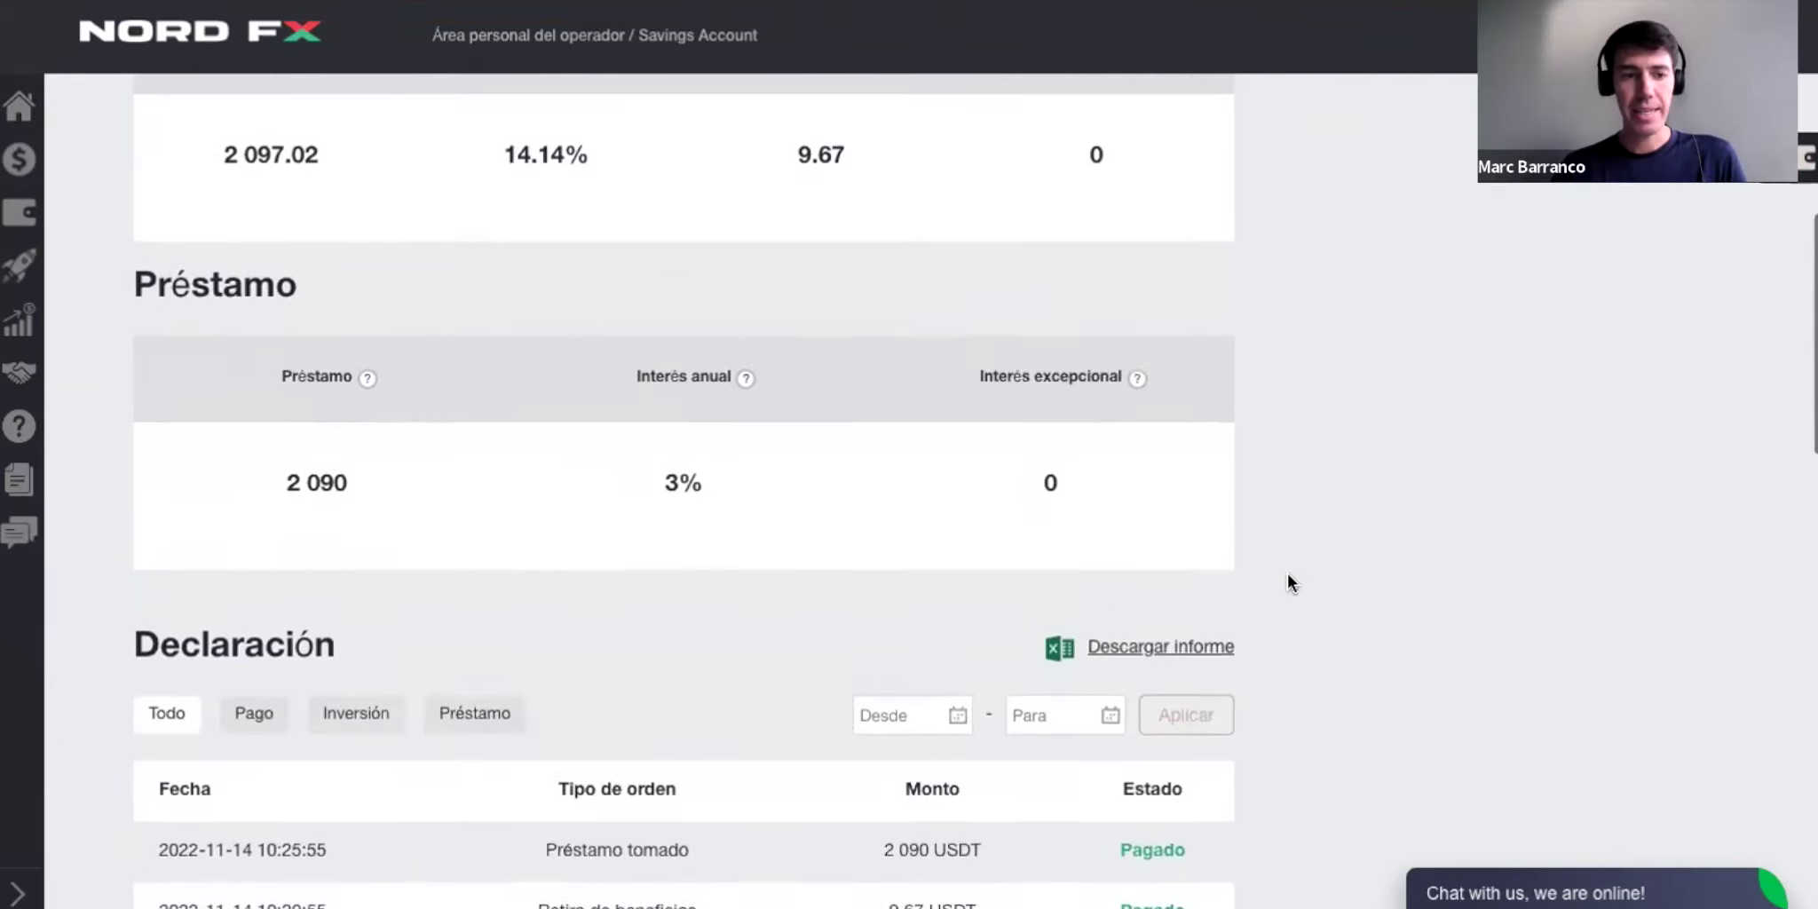
scroll(1288, 575, "up", 2)
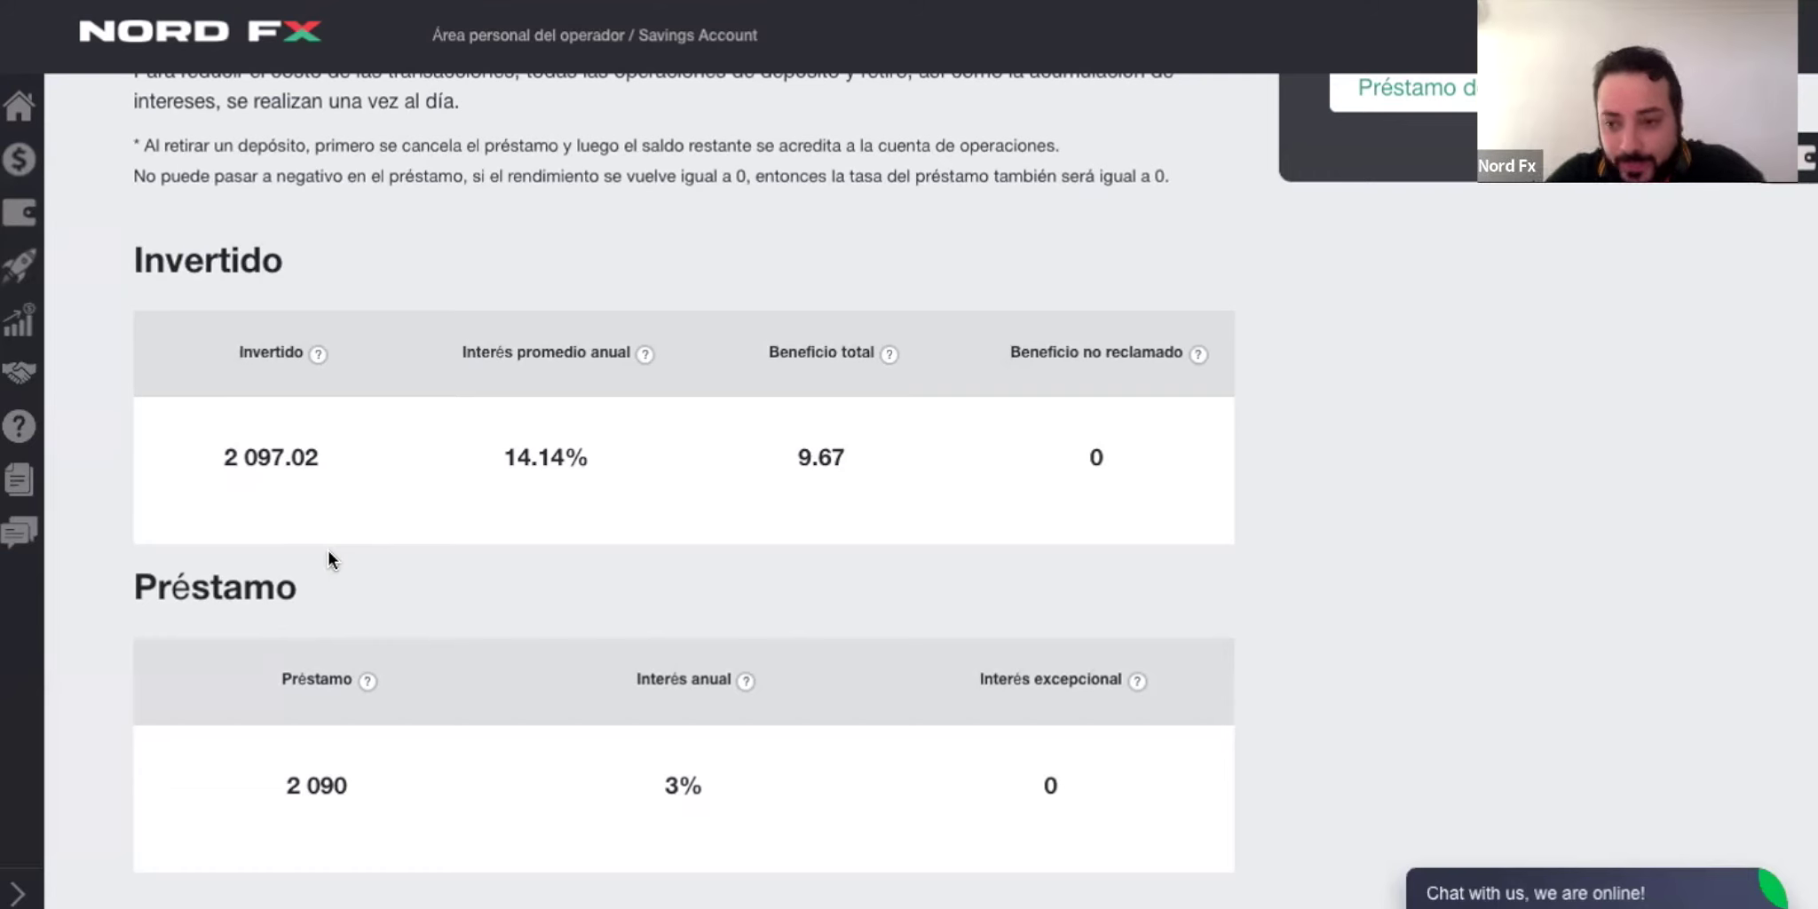
scroll(386, 507, "up", 6)
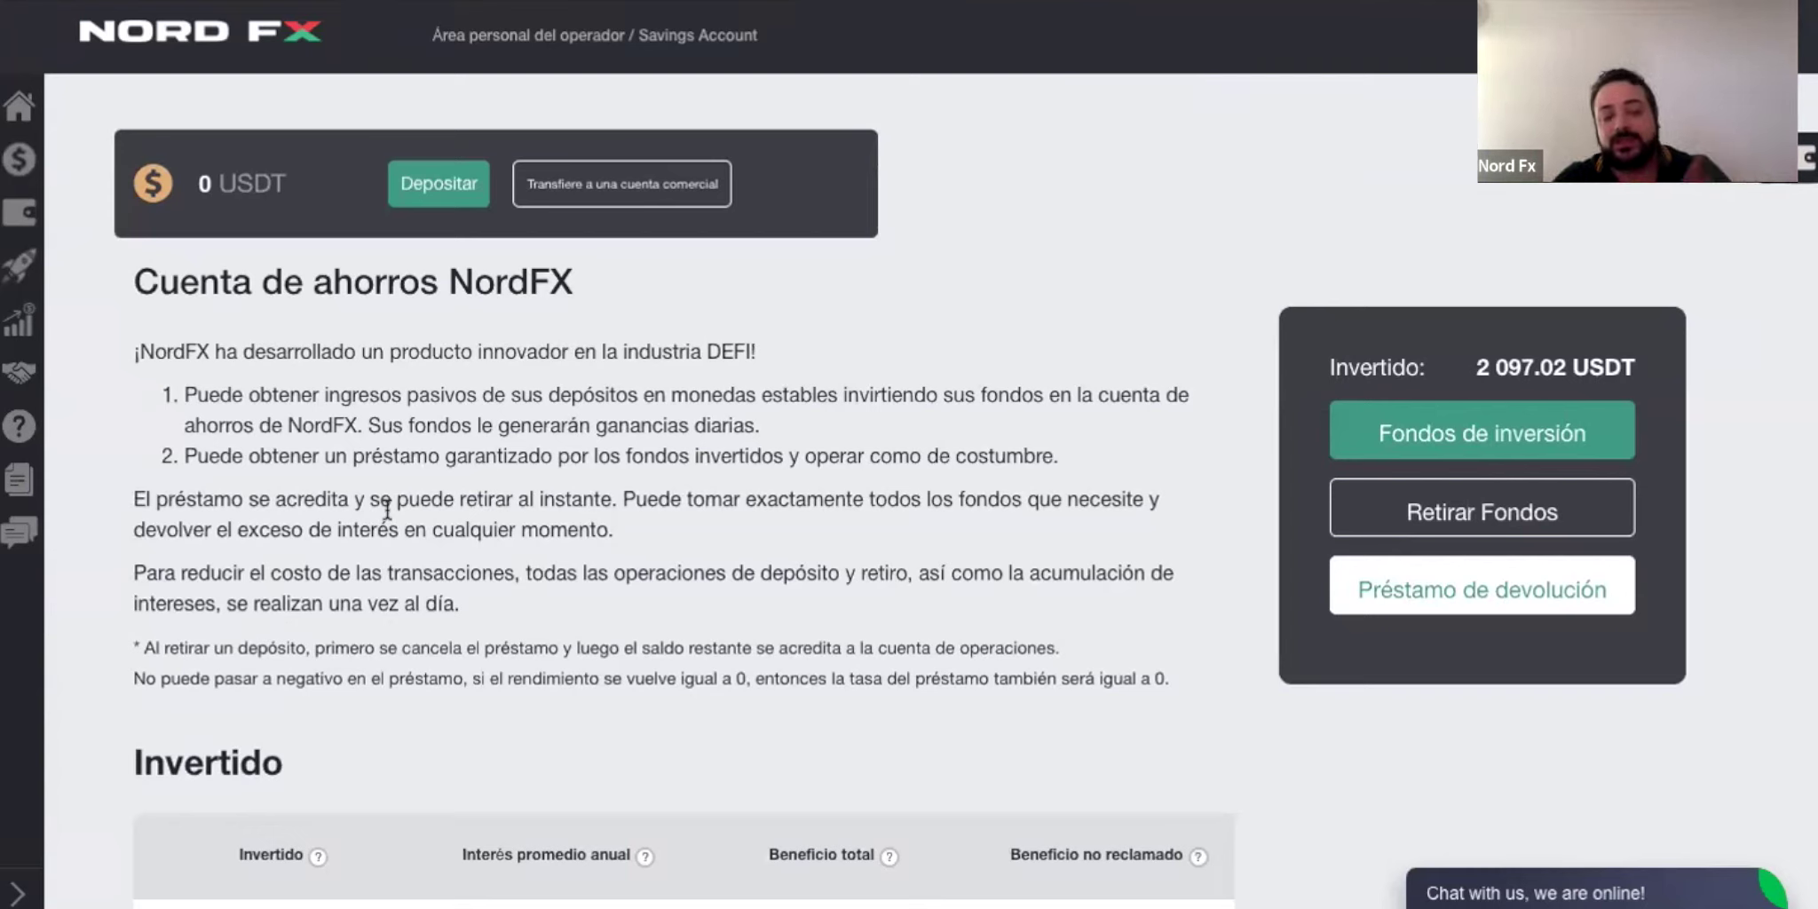
Step: Return to the account overview and log out of the personal area
left_click(169, 42)
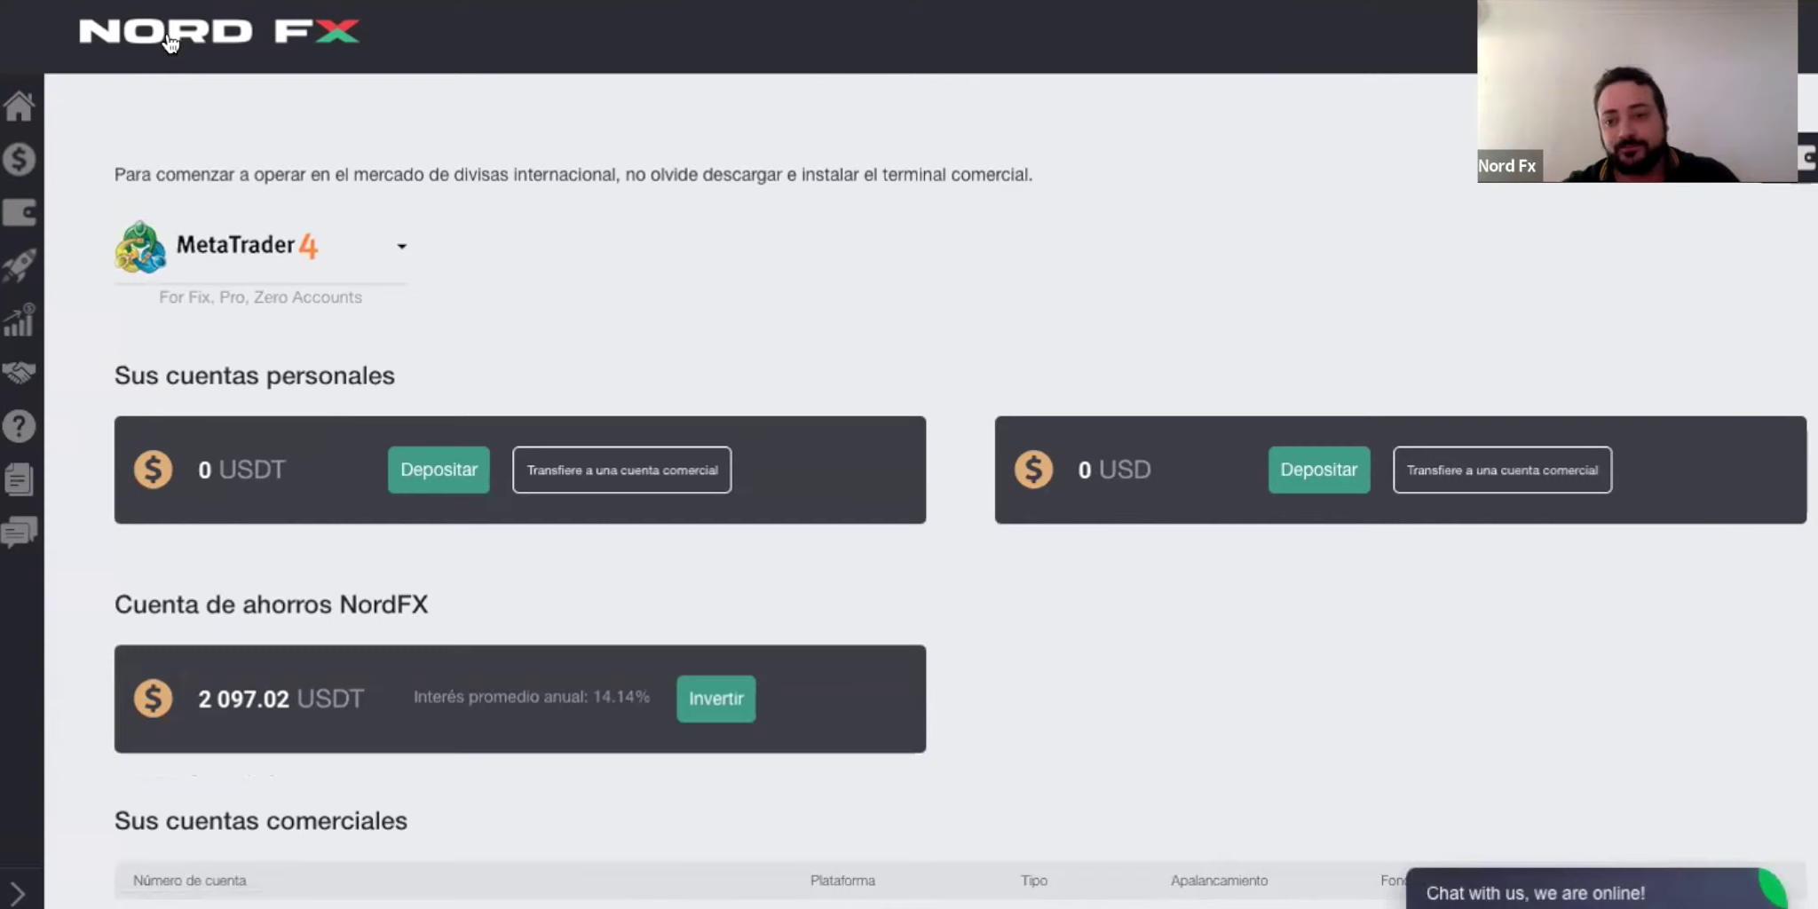
left_click(1643, 35)
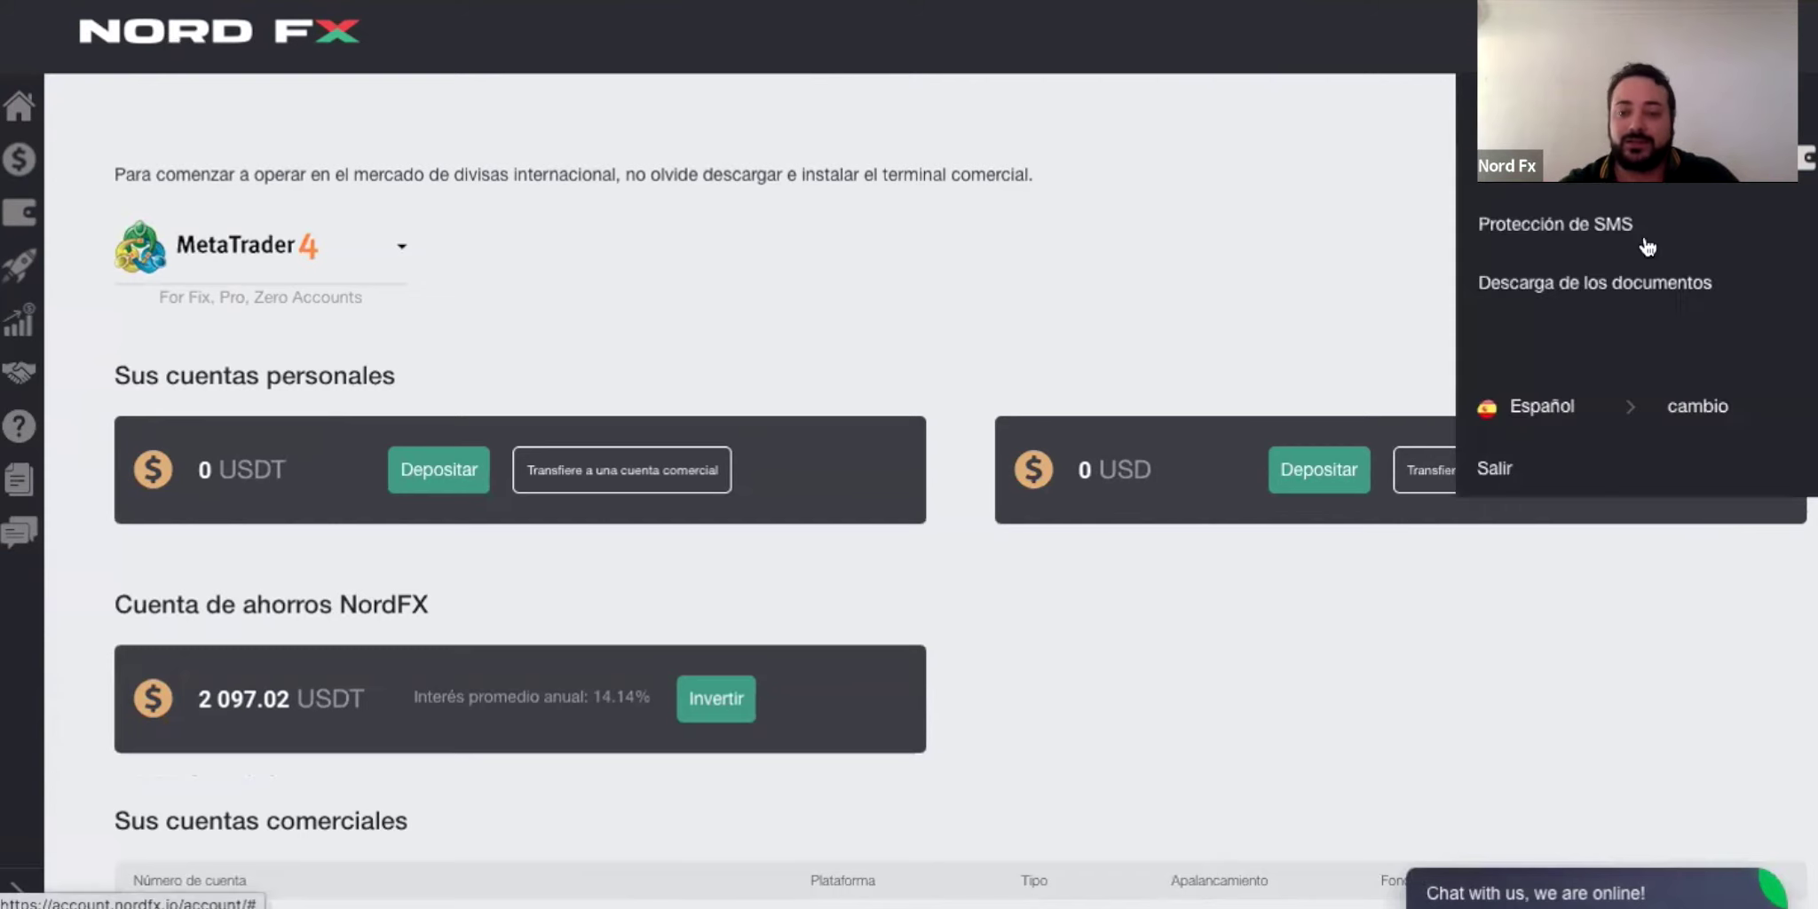
left_click(1516, 470)
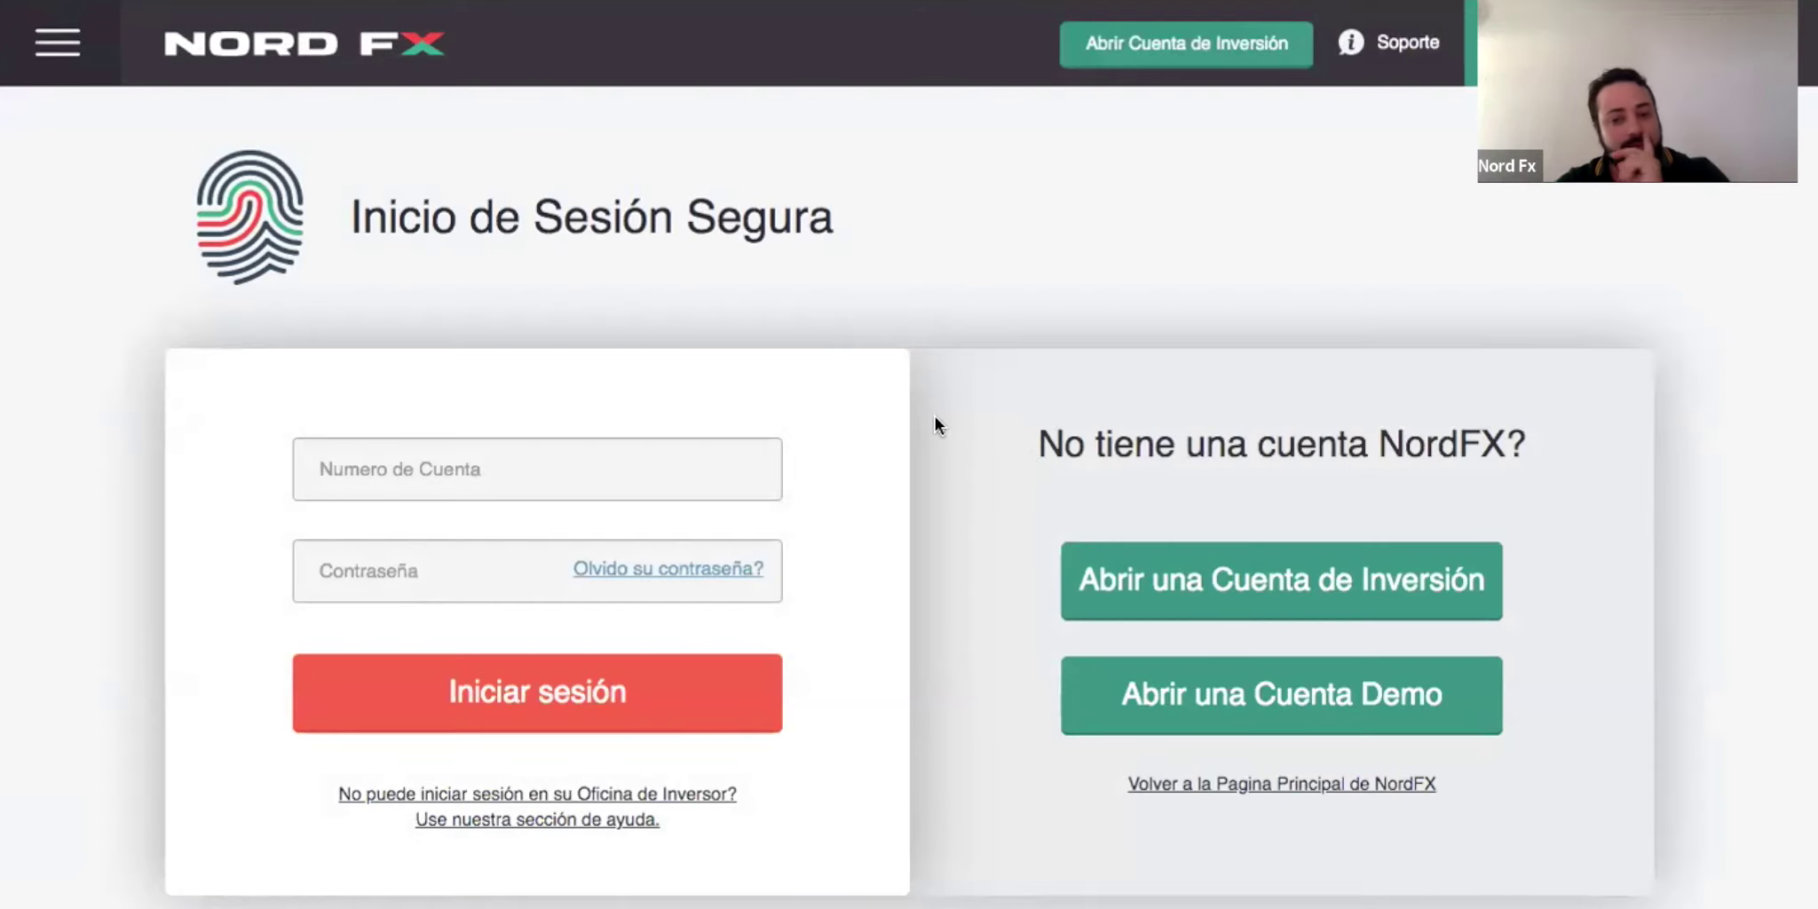
Step: Open the Pro account page from the list of investment accounts on the public site
scroll(936, 417, "down", 3)
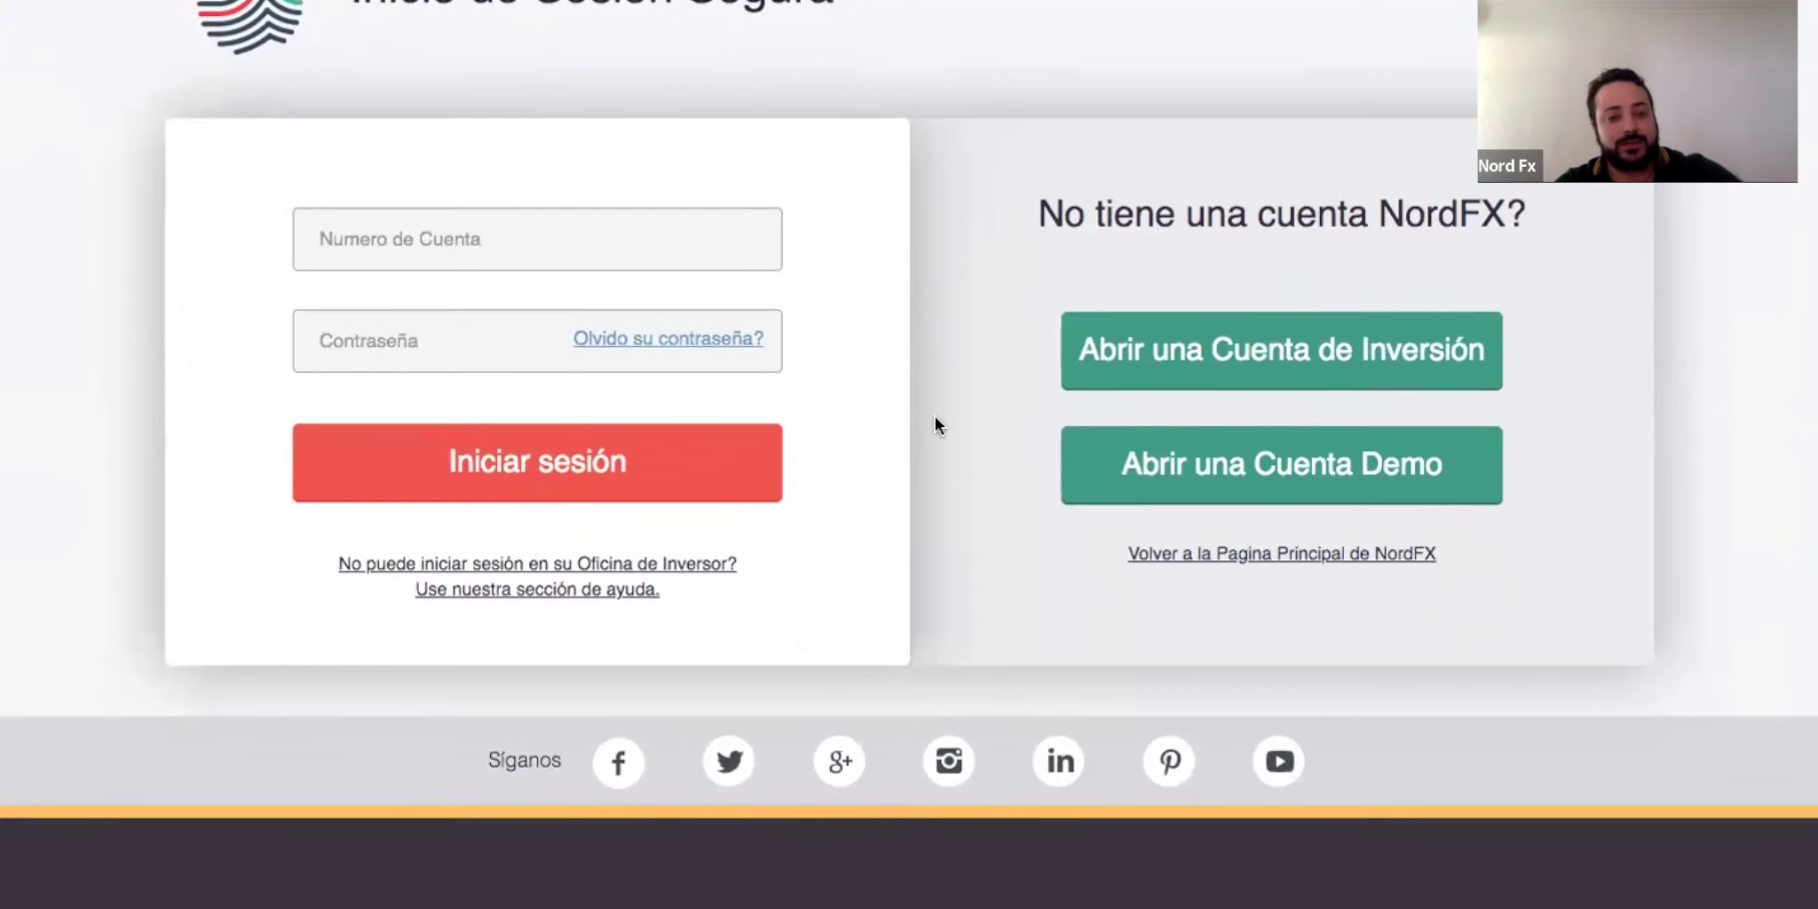
scroll(934, 414, "up", 3)
left_click(42, 44)
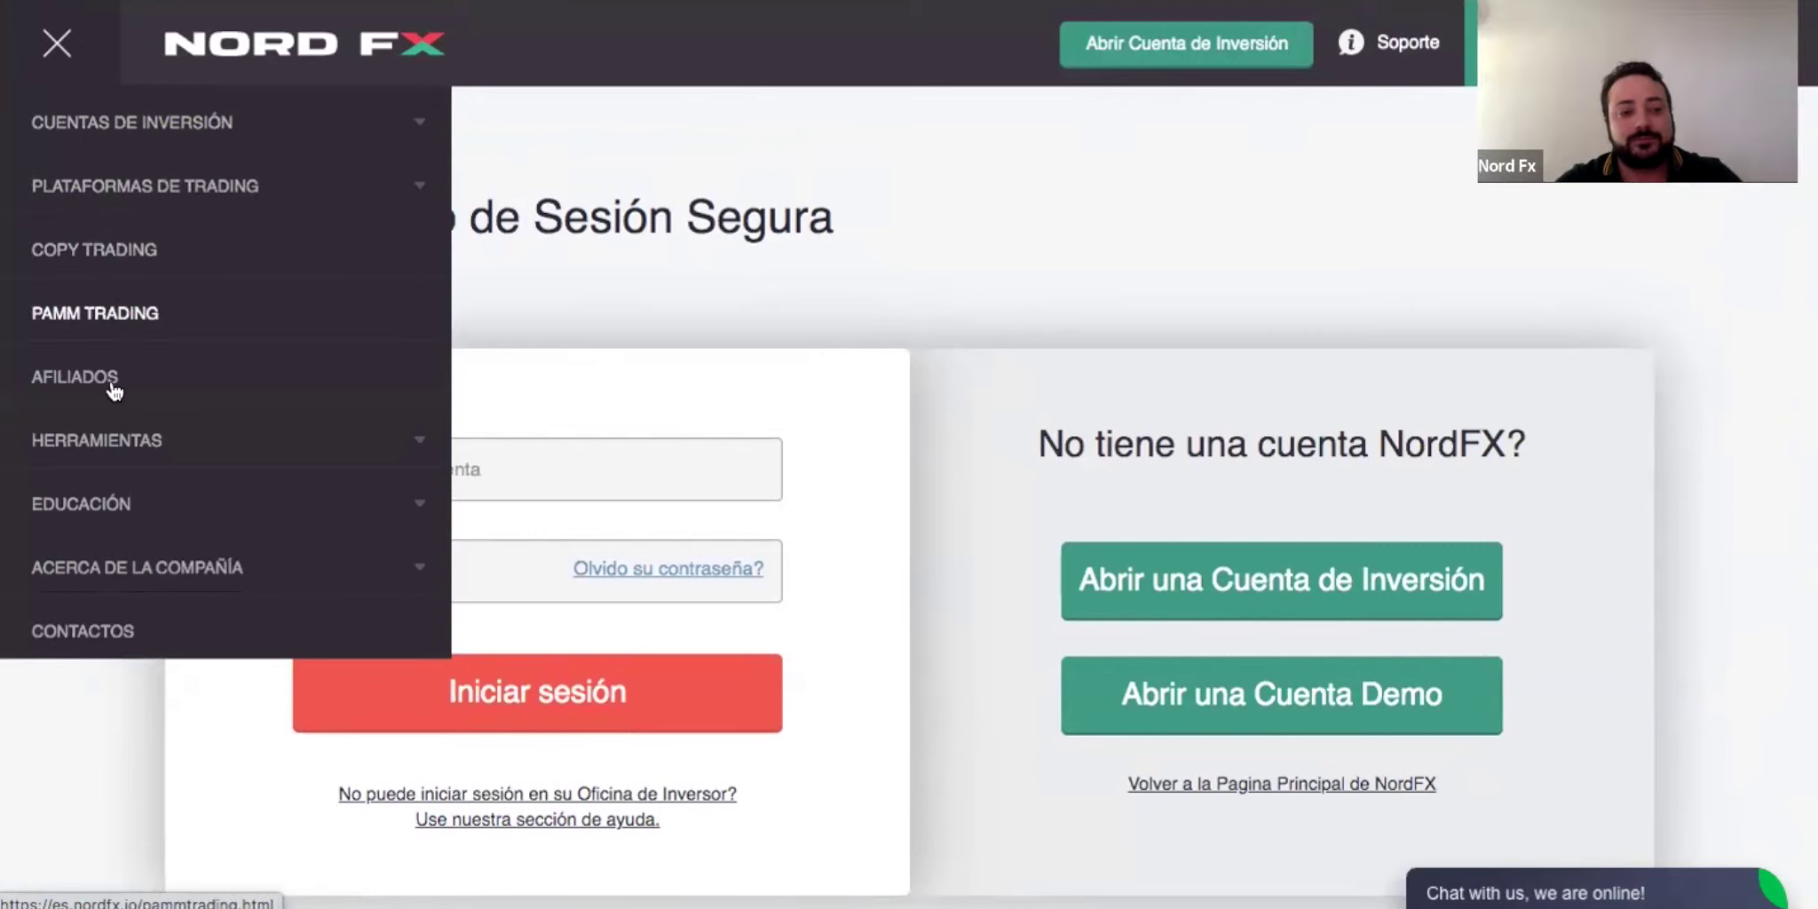
left_click(142, 129)
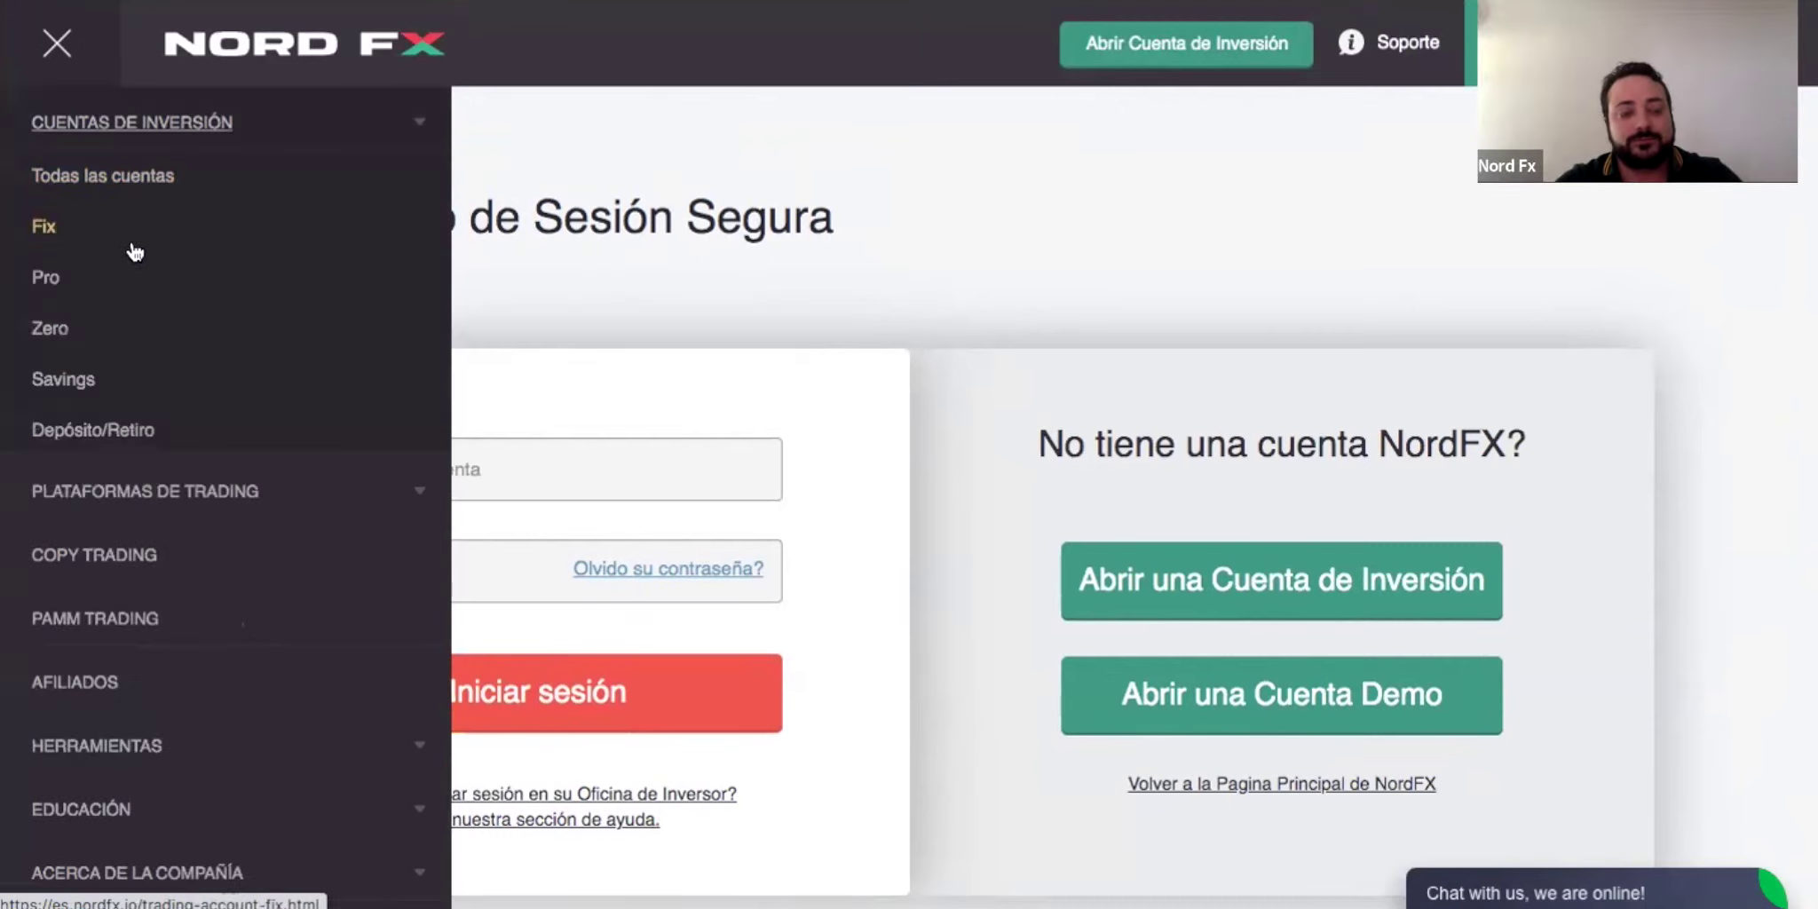
left_click(49, 279)
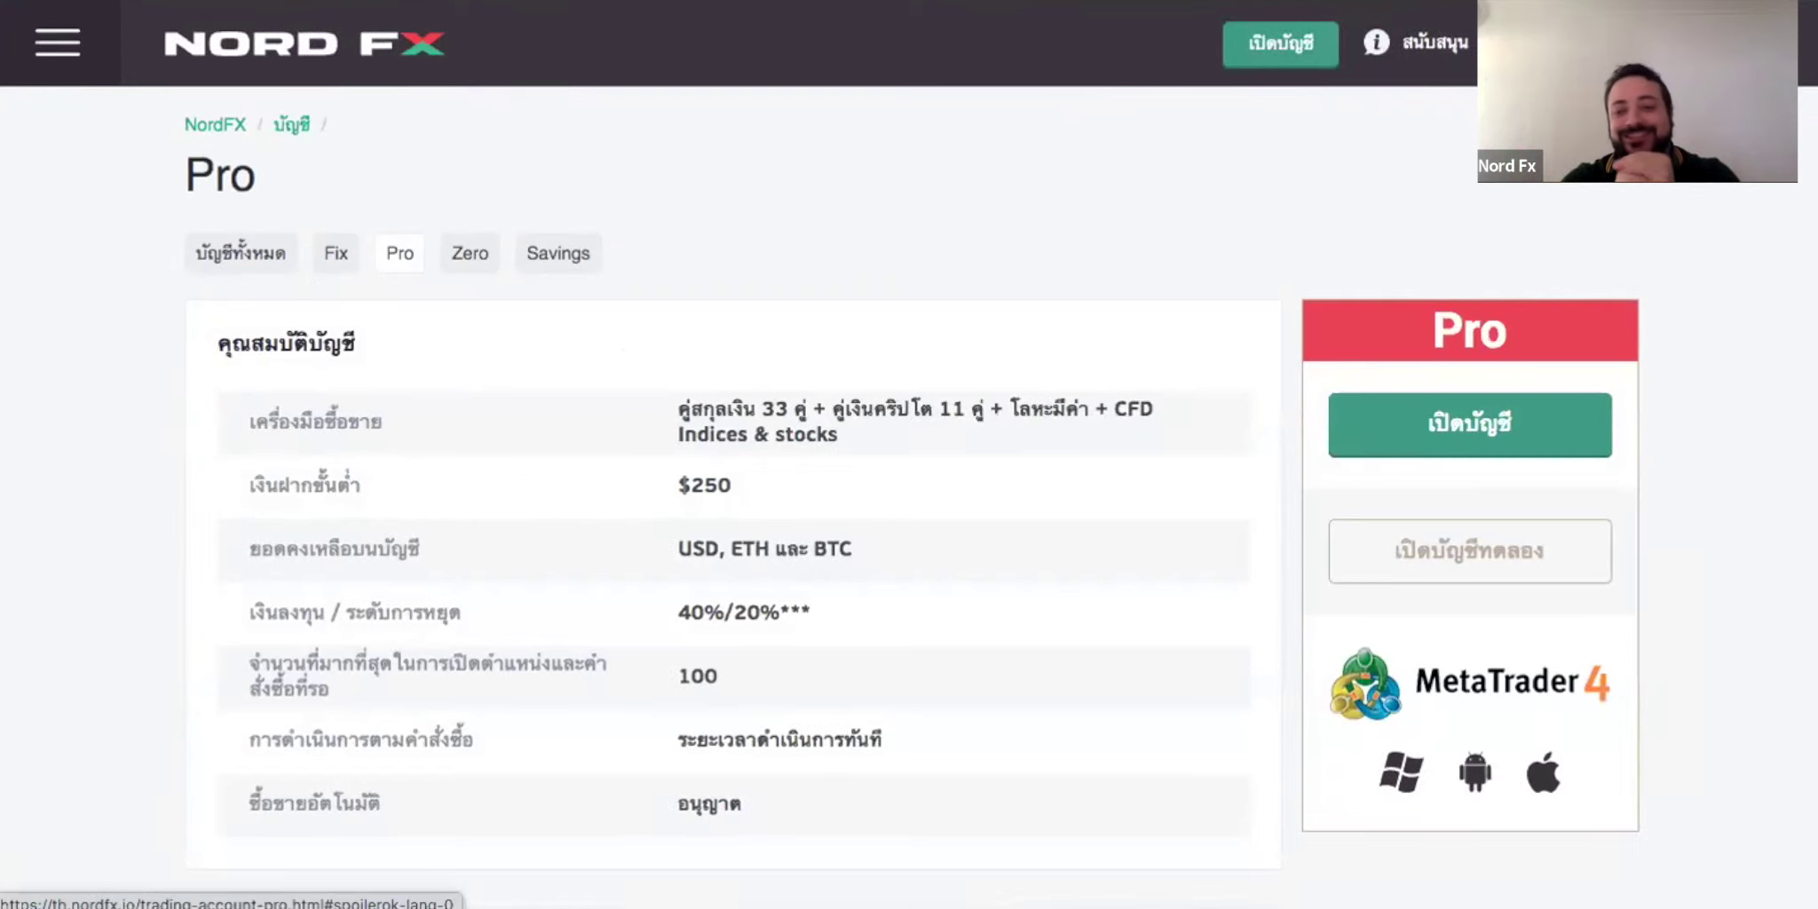
Step: Switch the Pro account page to Spanish and review its trading instruments, minimum deposit, account currencies and spread conditions
mouse_move(1731, 43)
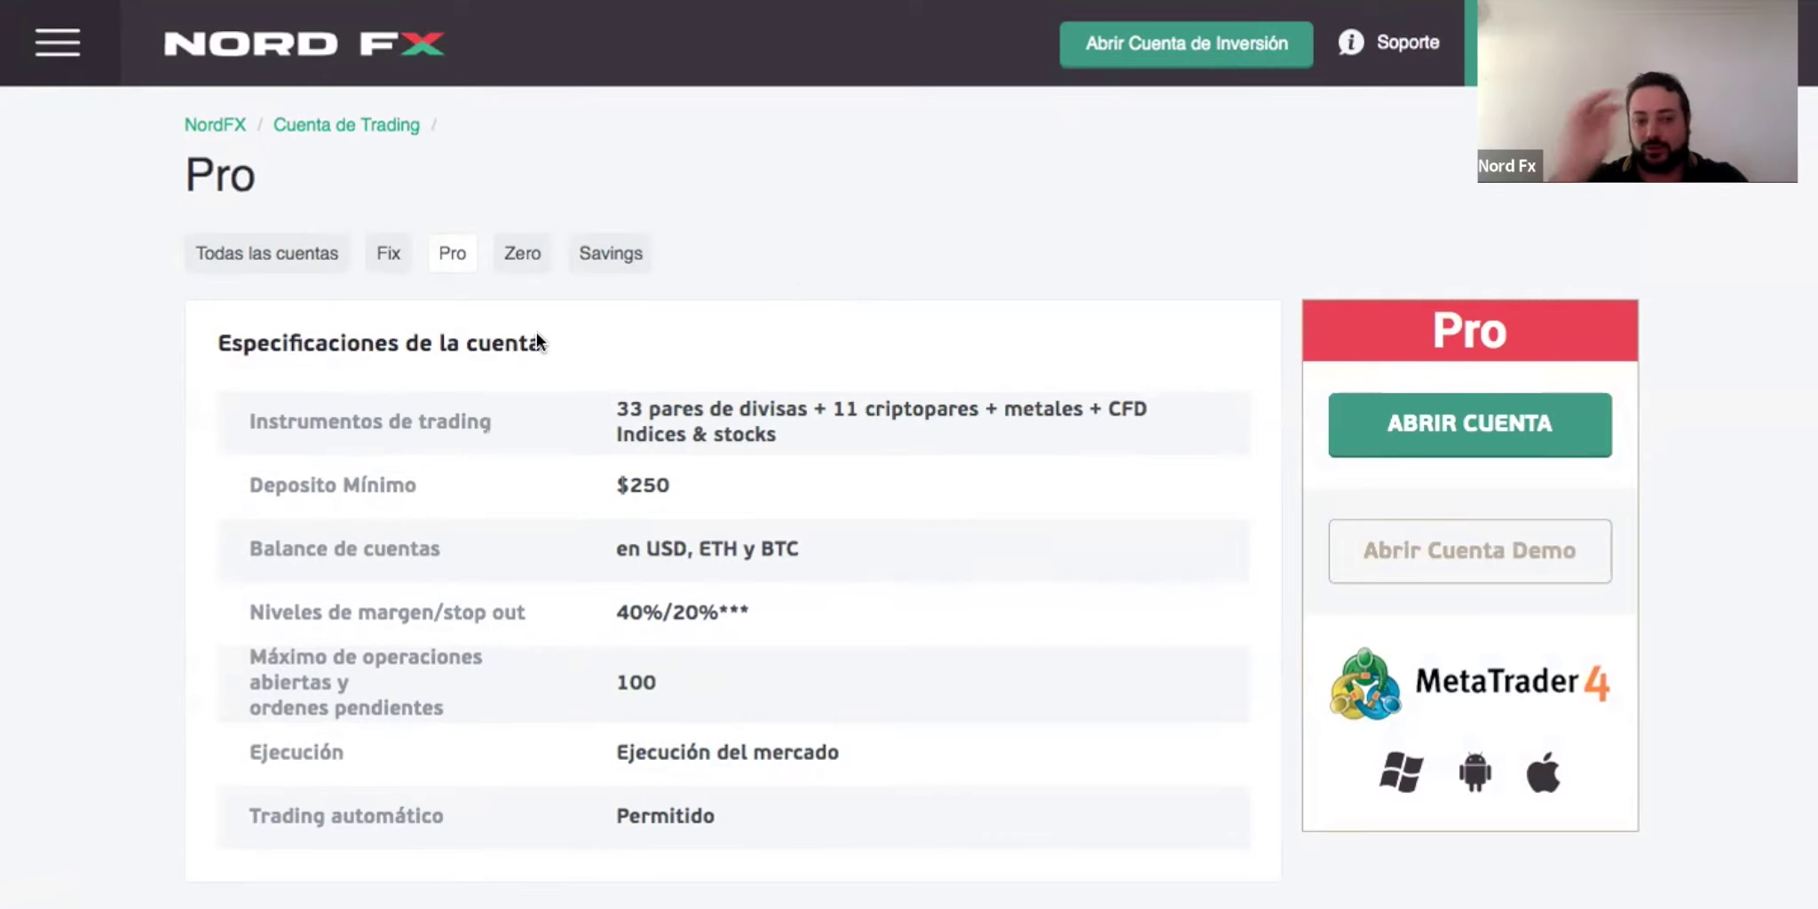
scroll(595, 373, "down", 6)
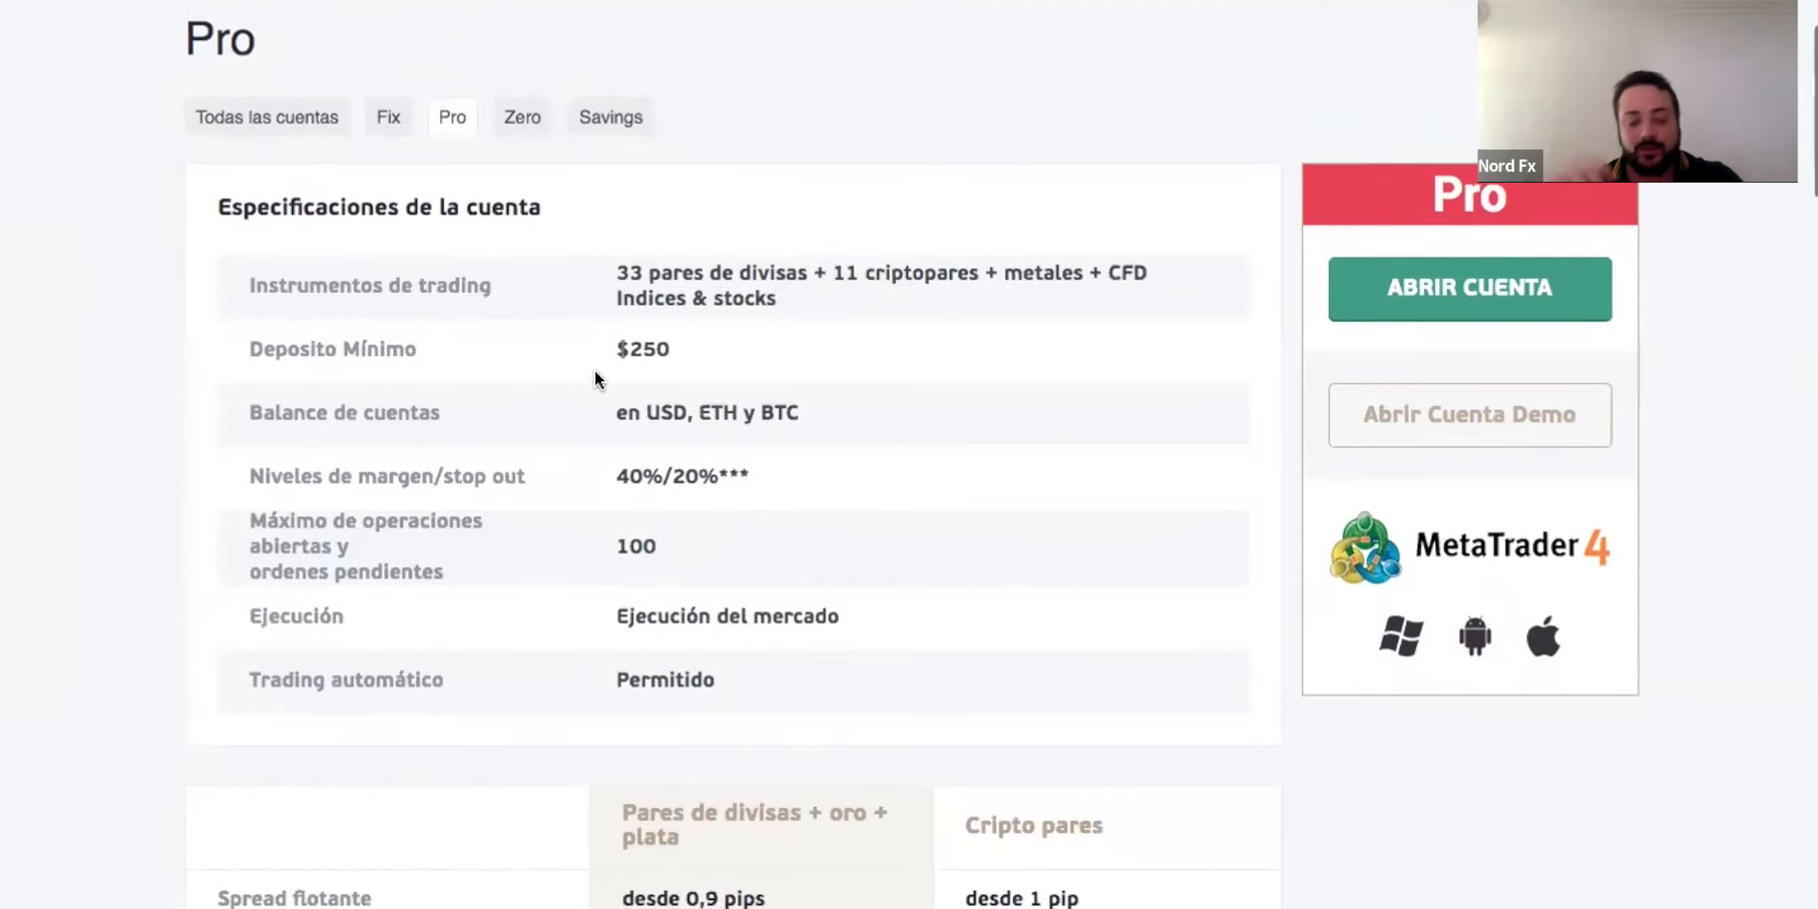
scroll(594, 371, "up", 4)
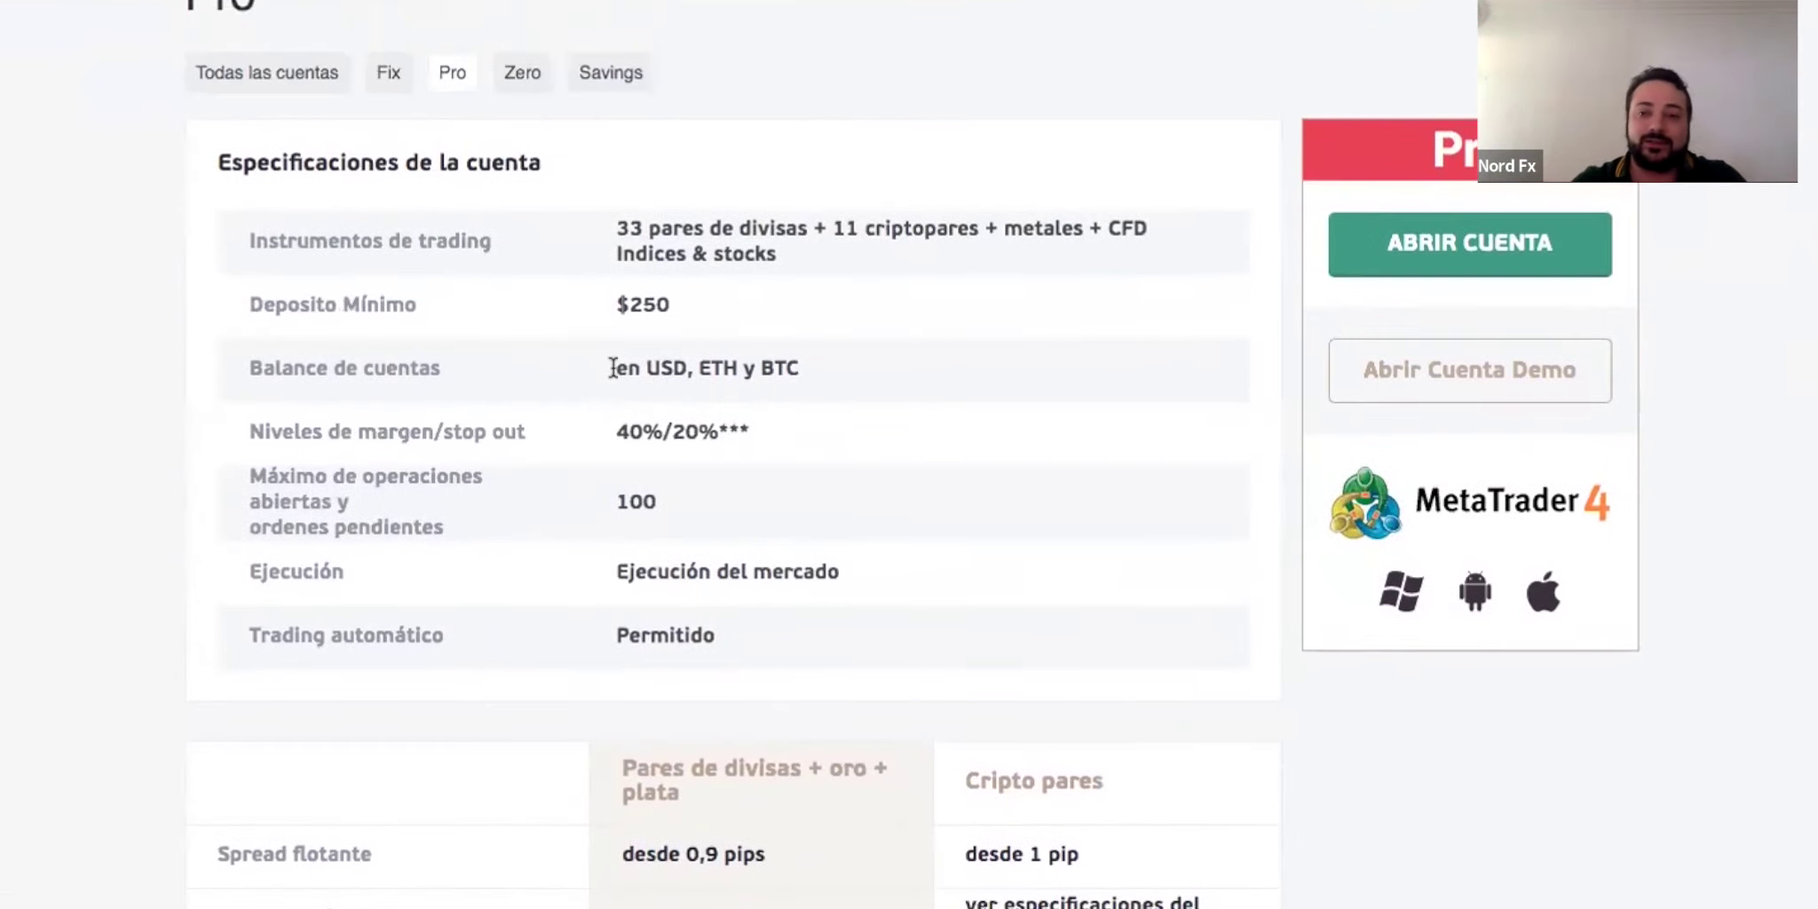
scroll(613, 366, "up", 3)
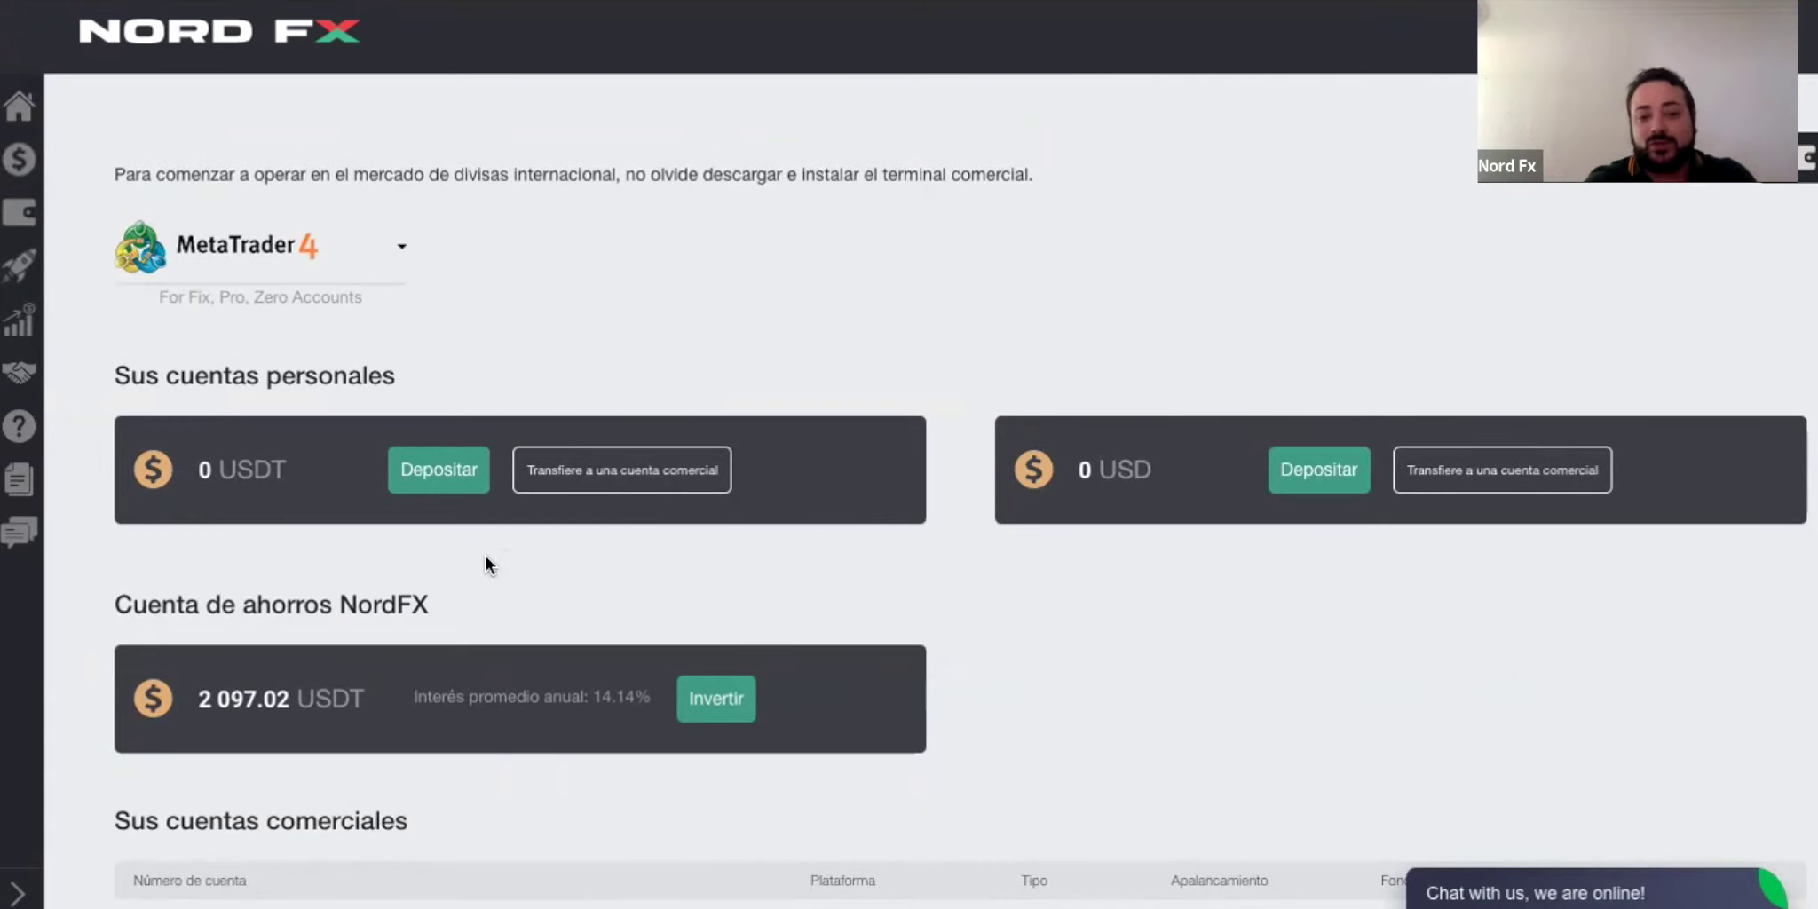
Step: Point out the USDT personal account in the personal area and open the deposit form for the USD personal account
left_click(409, 470)
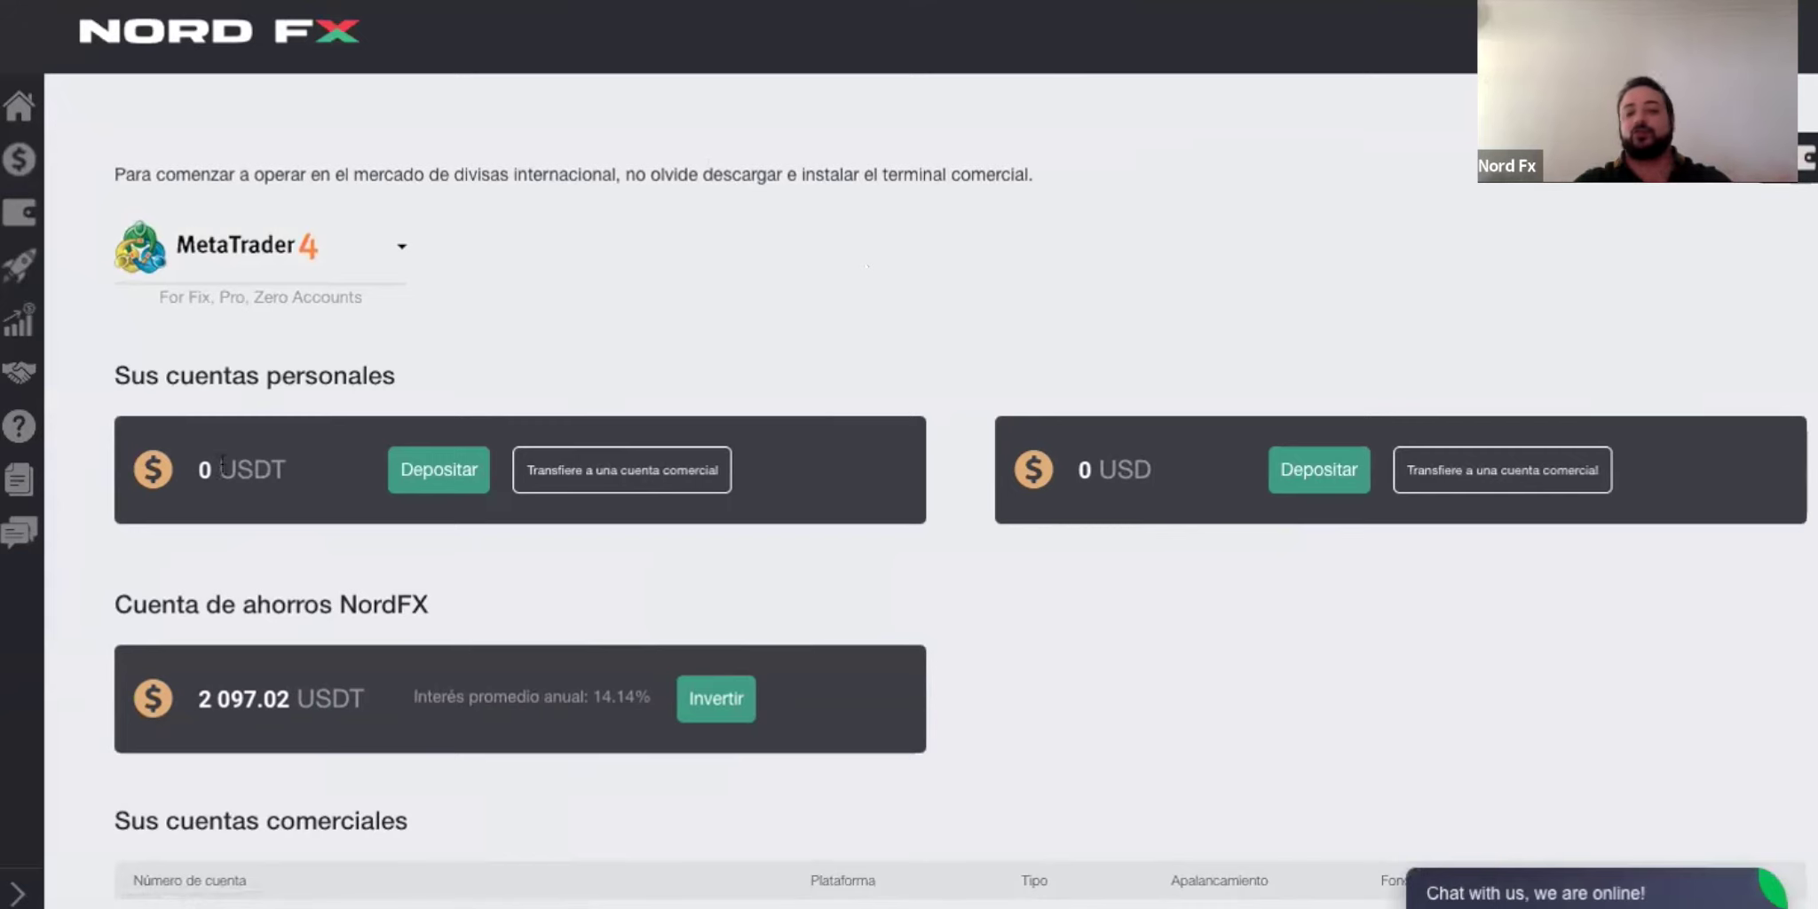
left_click_drag(221, 464, 283, 462)
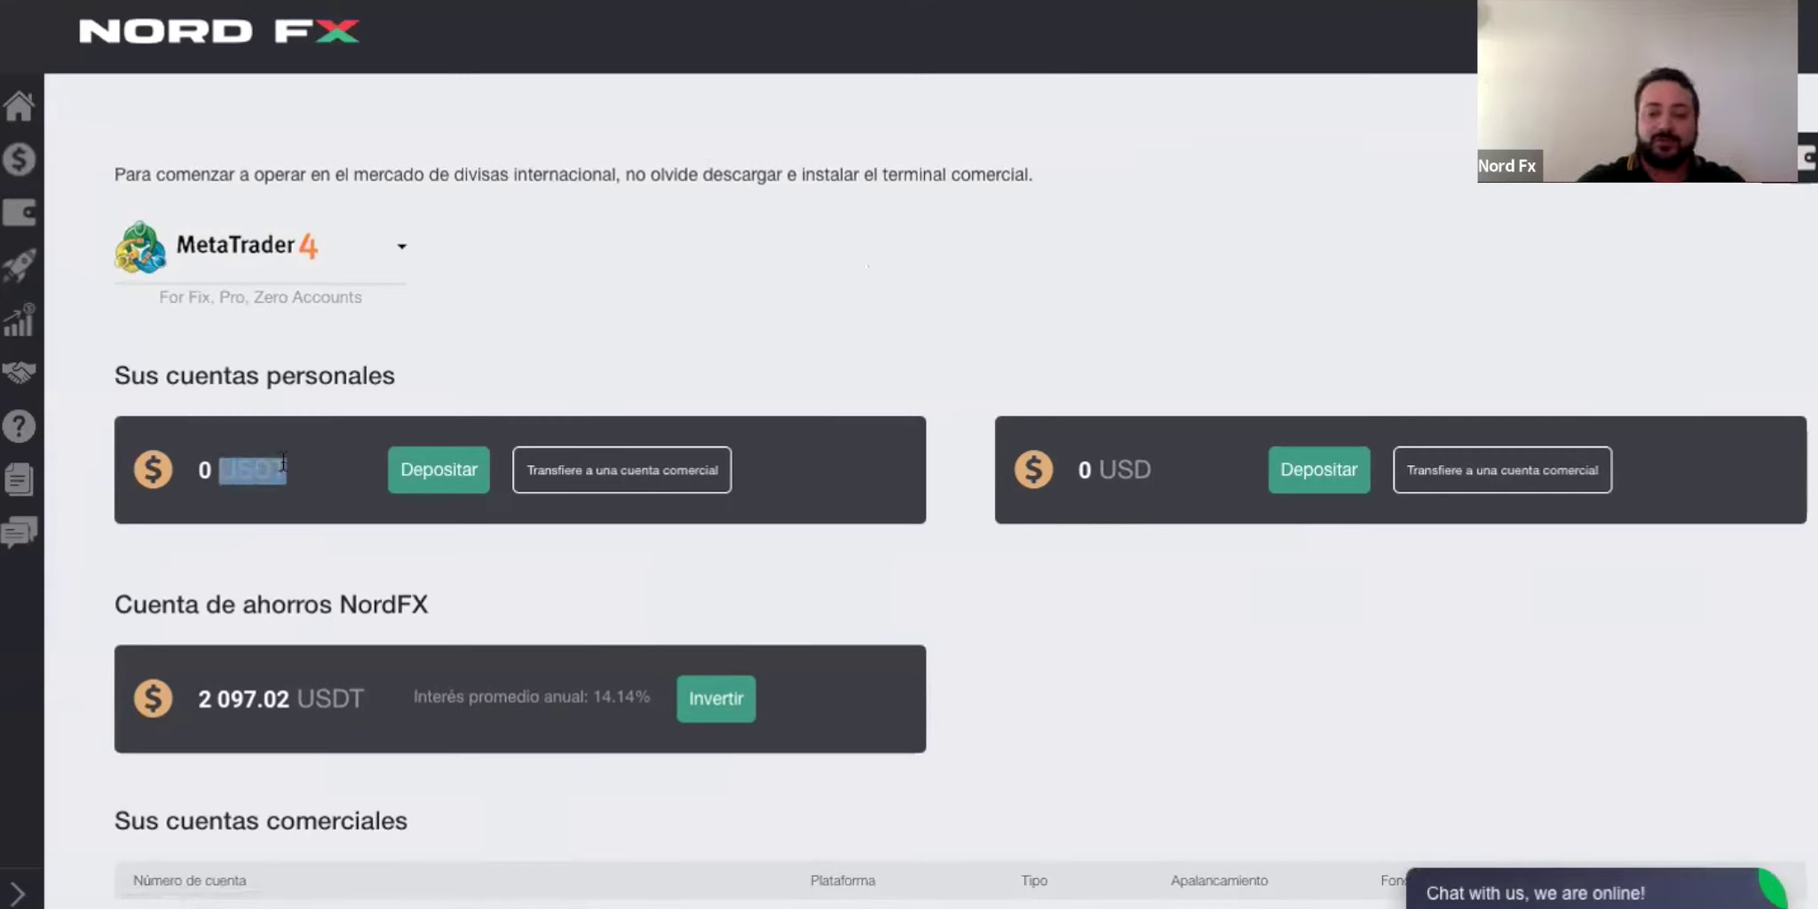
left_click(318, 480)
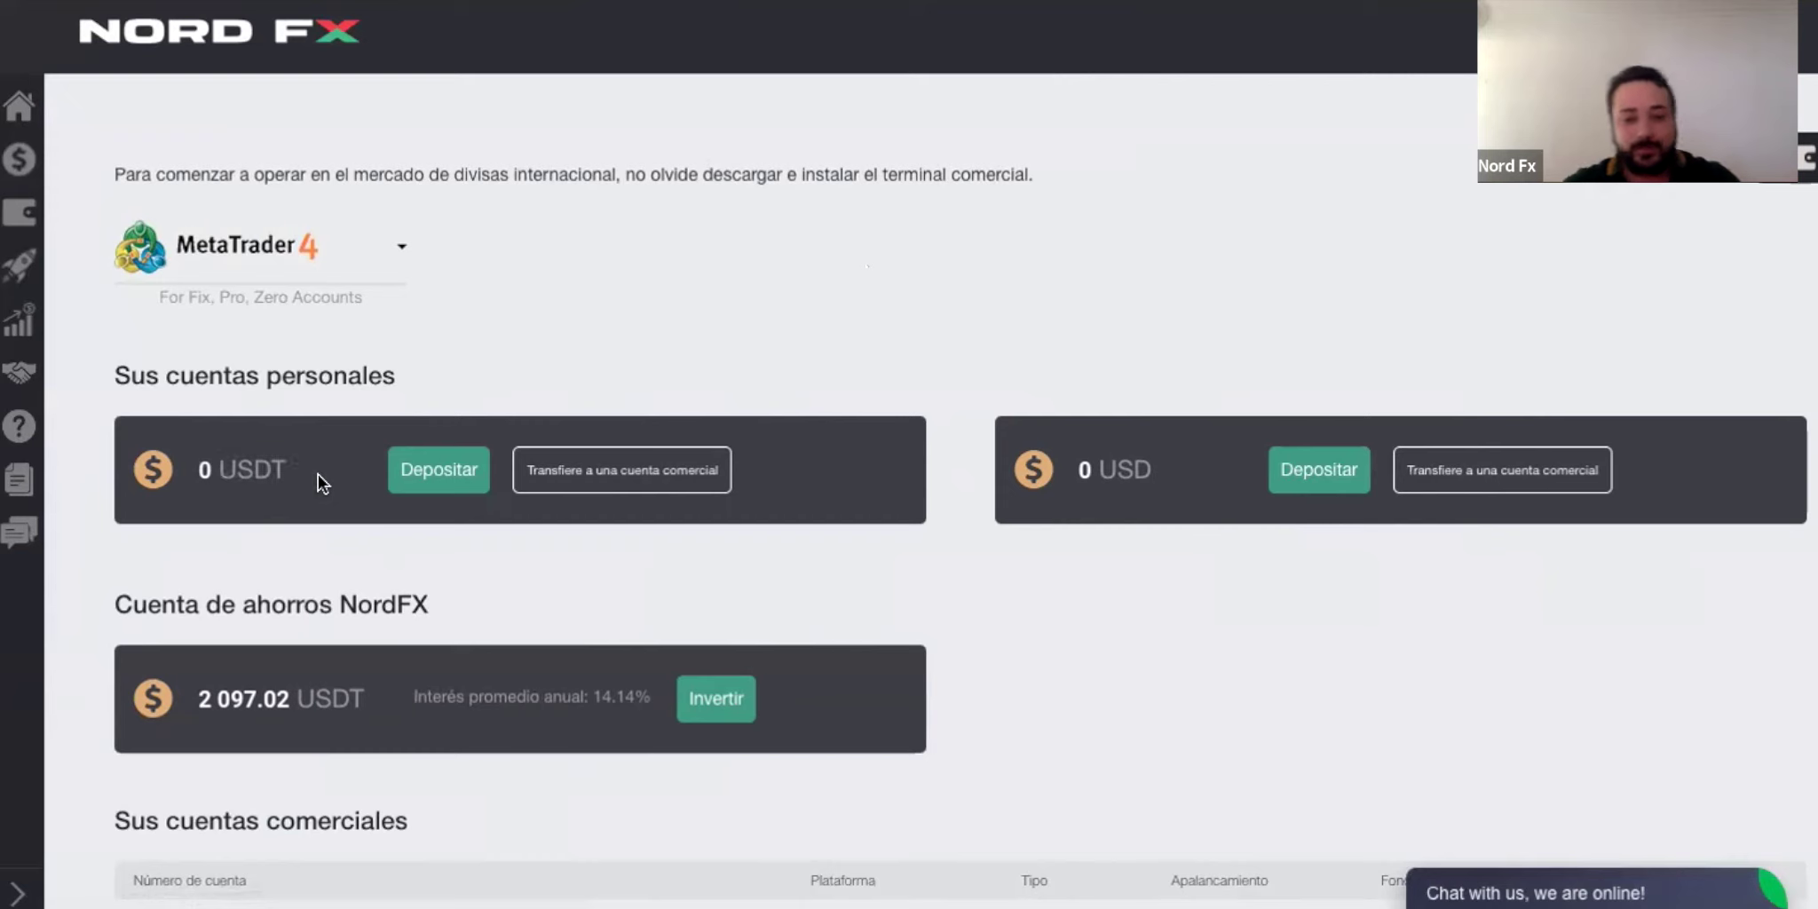
left_click(1319, 470)
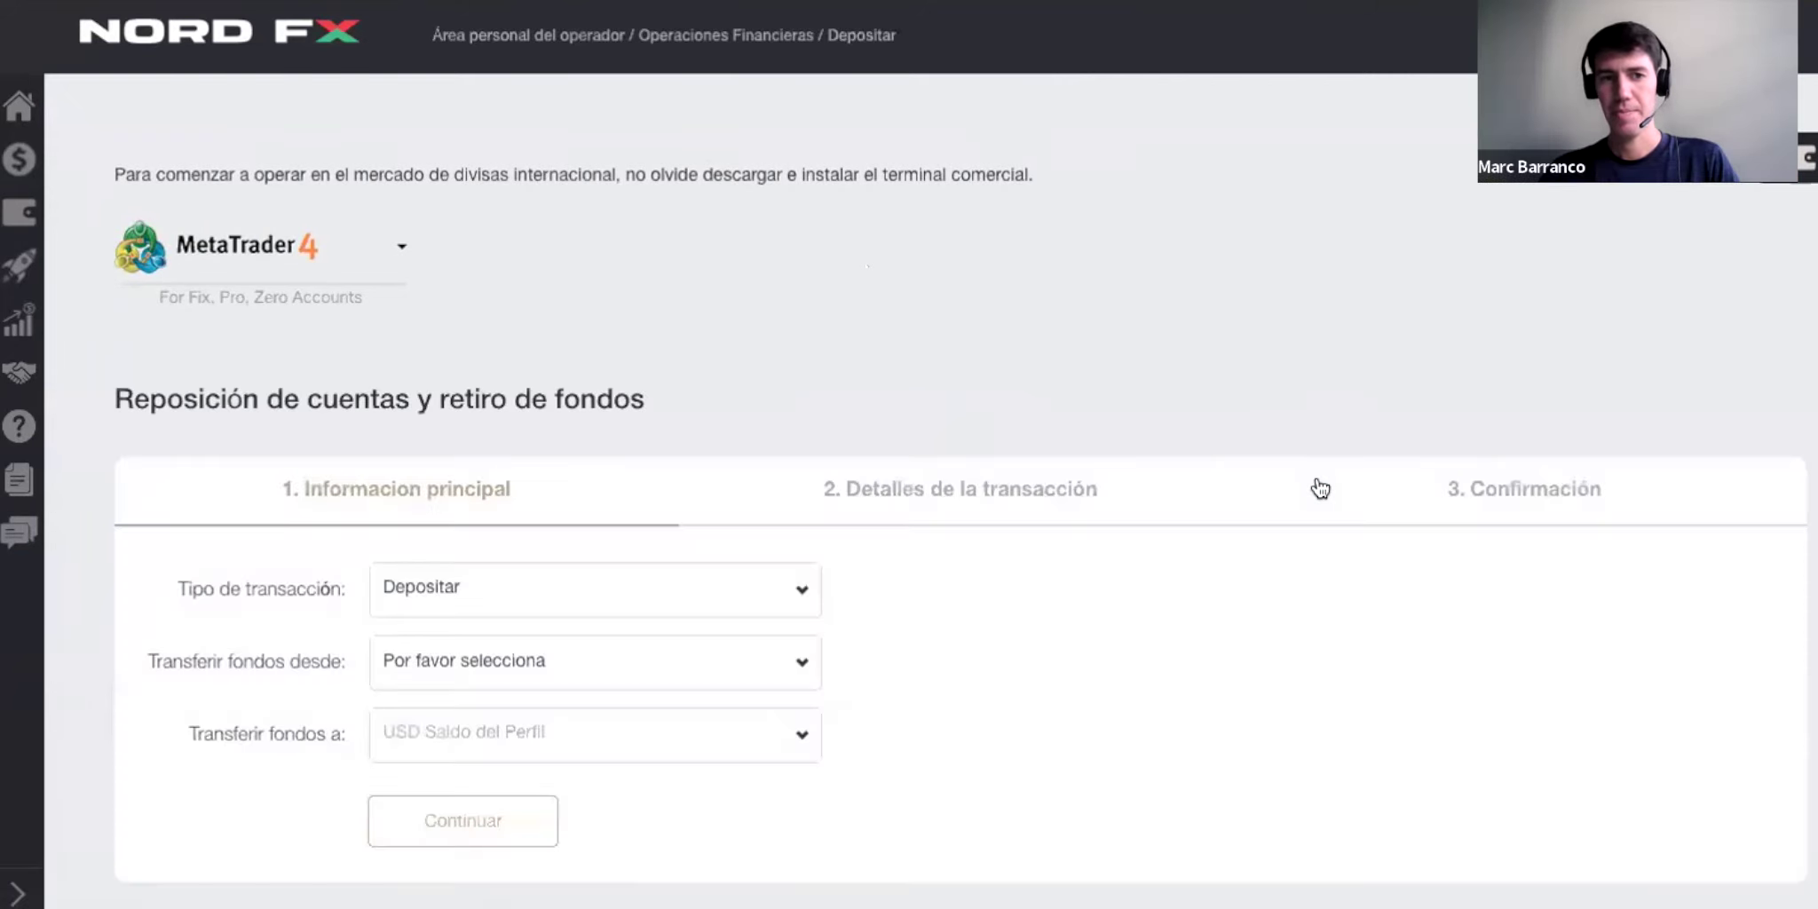
Step: Browse the deposit funding sources from bank cards and payment systems to Tether, USDC, BUSD and DAI networks, and close the list without choosing one
left_click(766, 668)
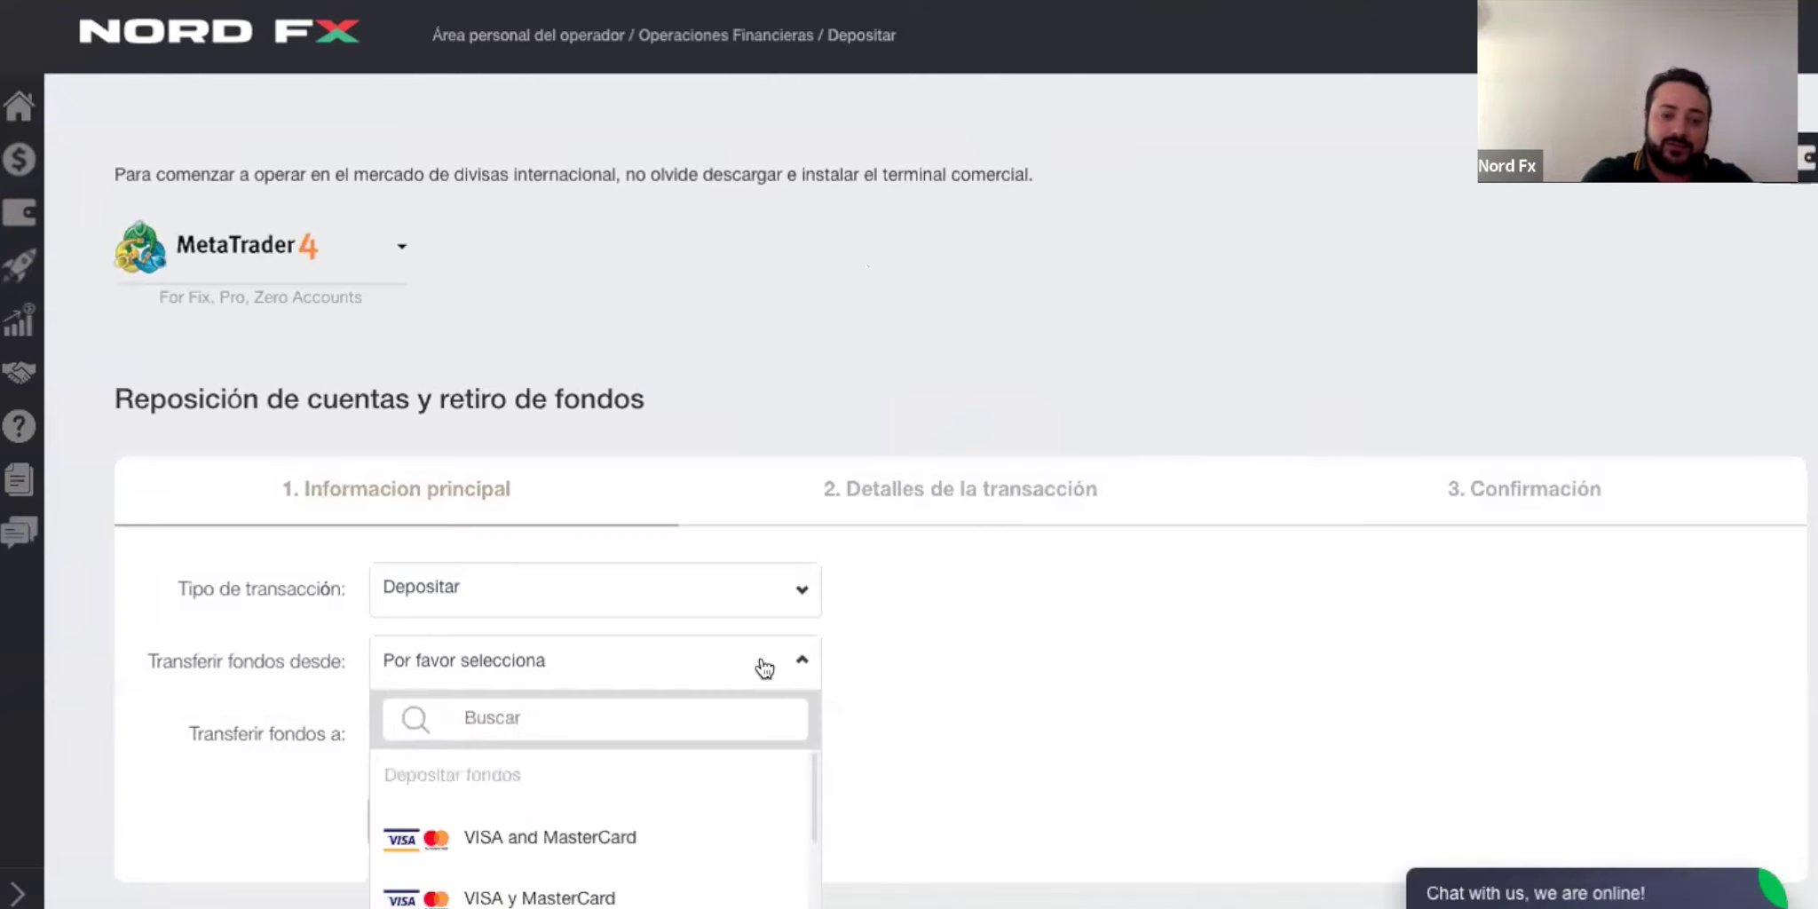
scroll(929, 686, "down", 3)
scroll(666, 677, "down", 4)
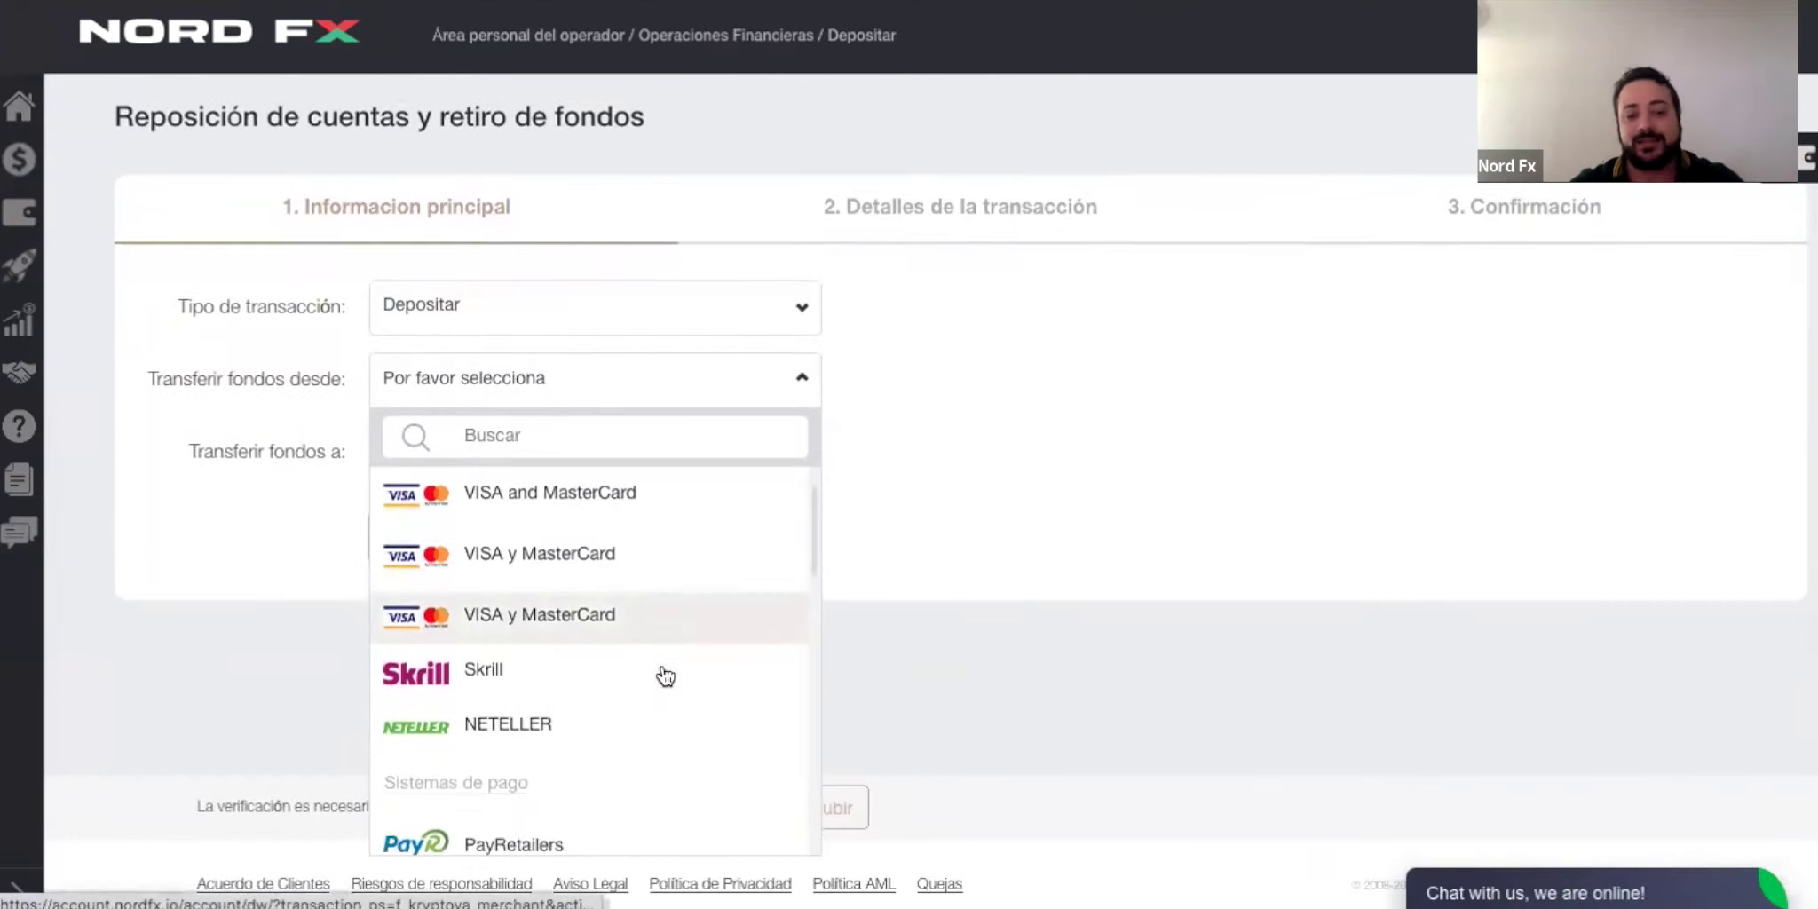
scroll(664, 676, "down", 8)
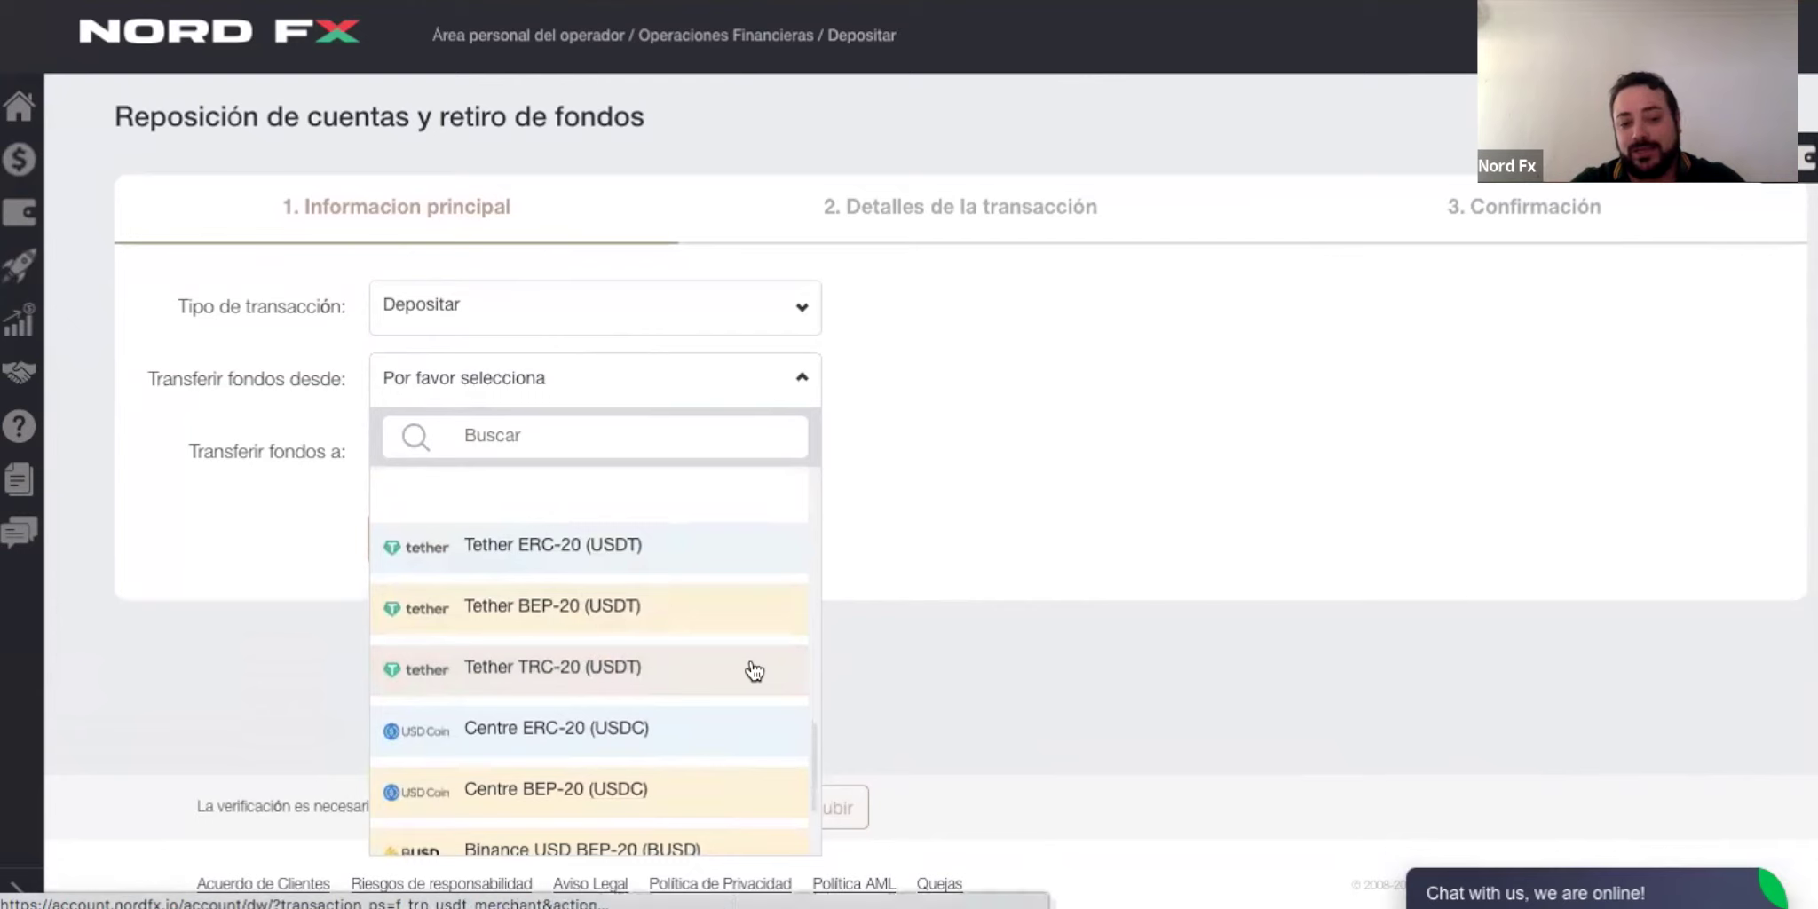
scroll(747, 670, "down", 2)
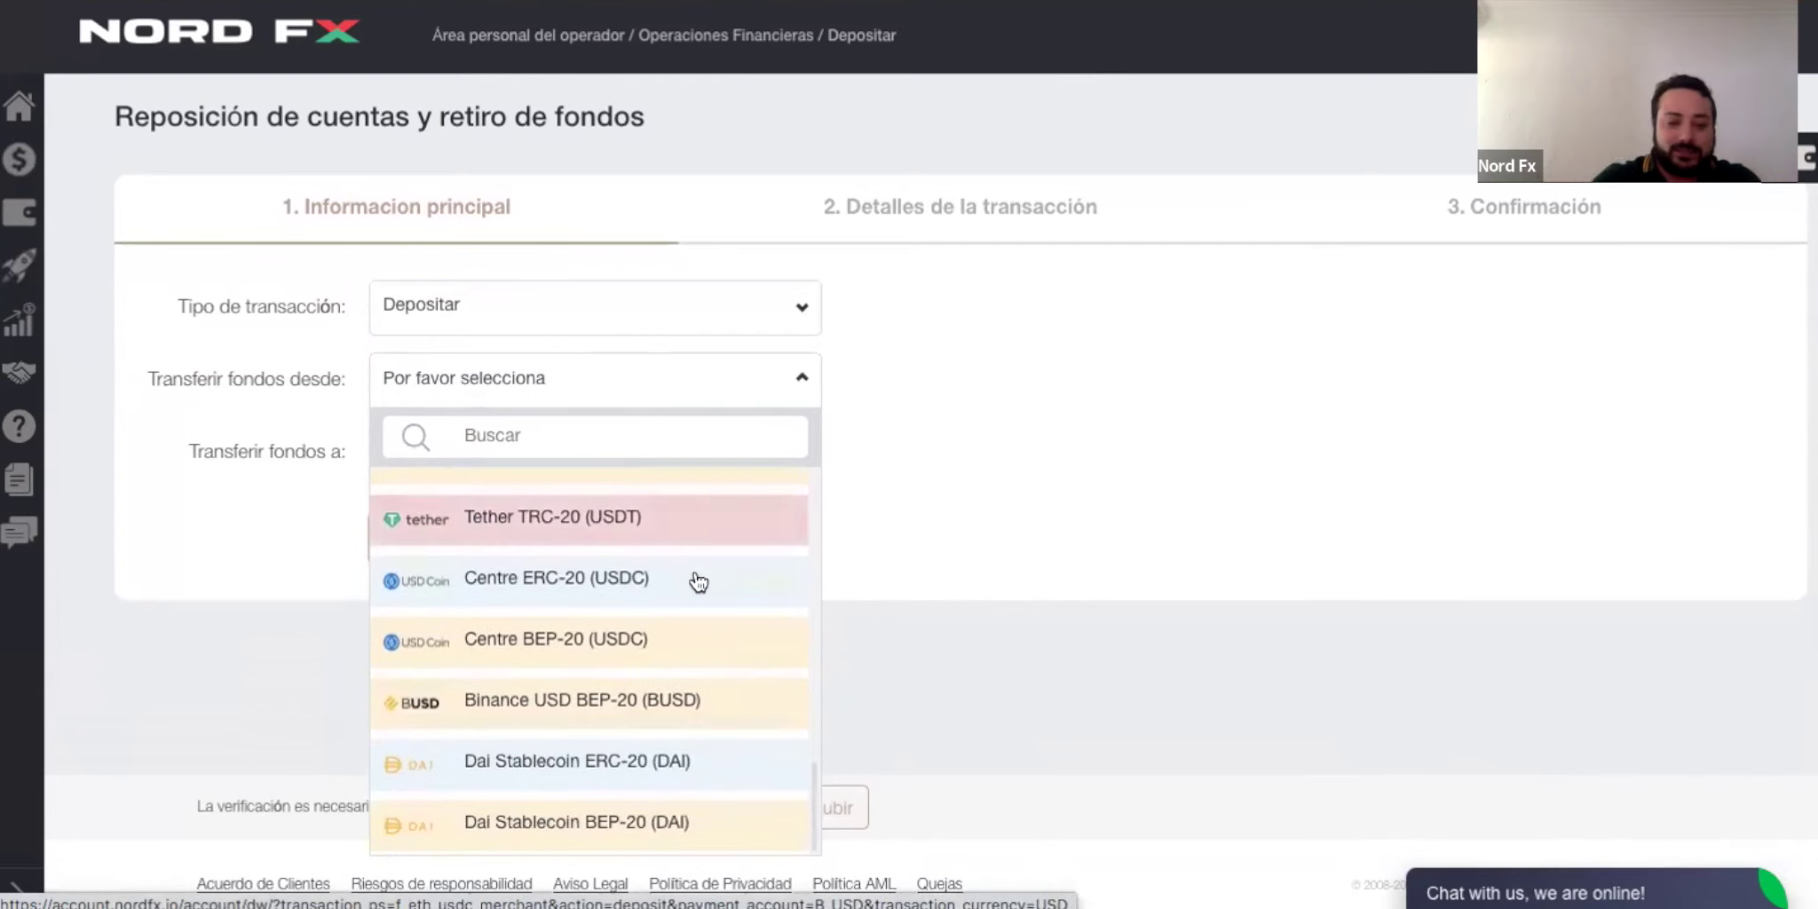
scroll(707, 608, "up", 2)
scroll(708, 607, "down", 1)
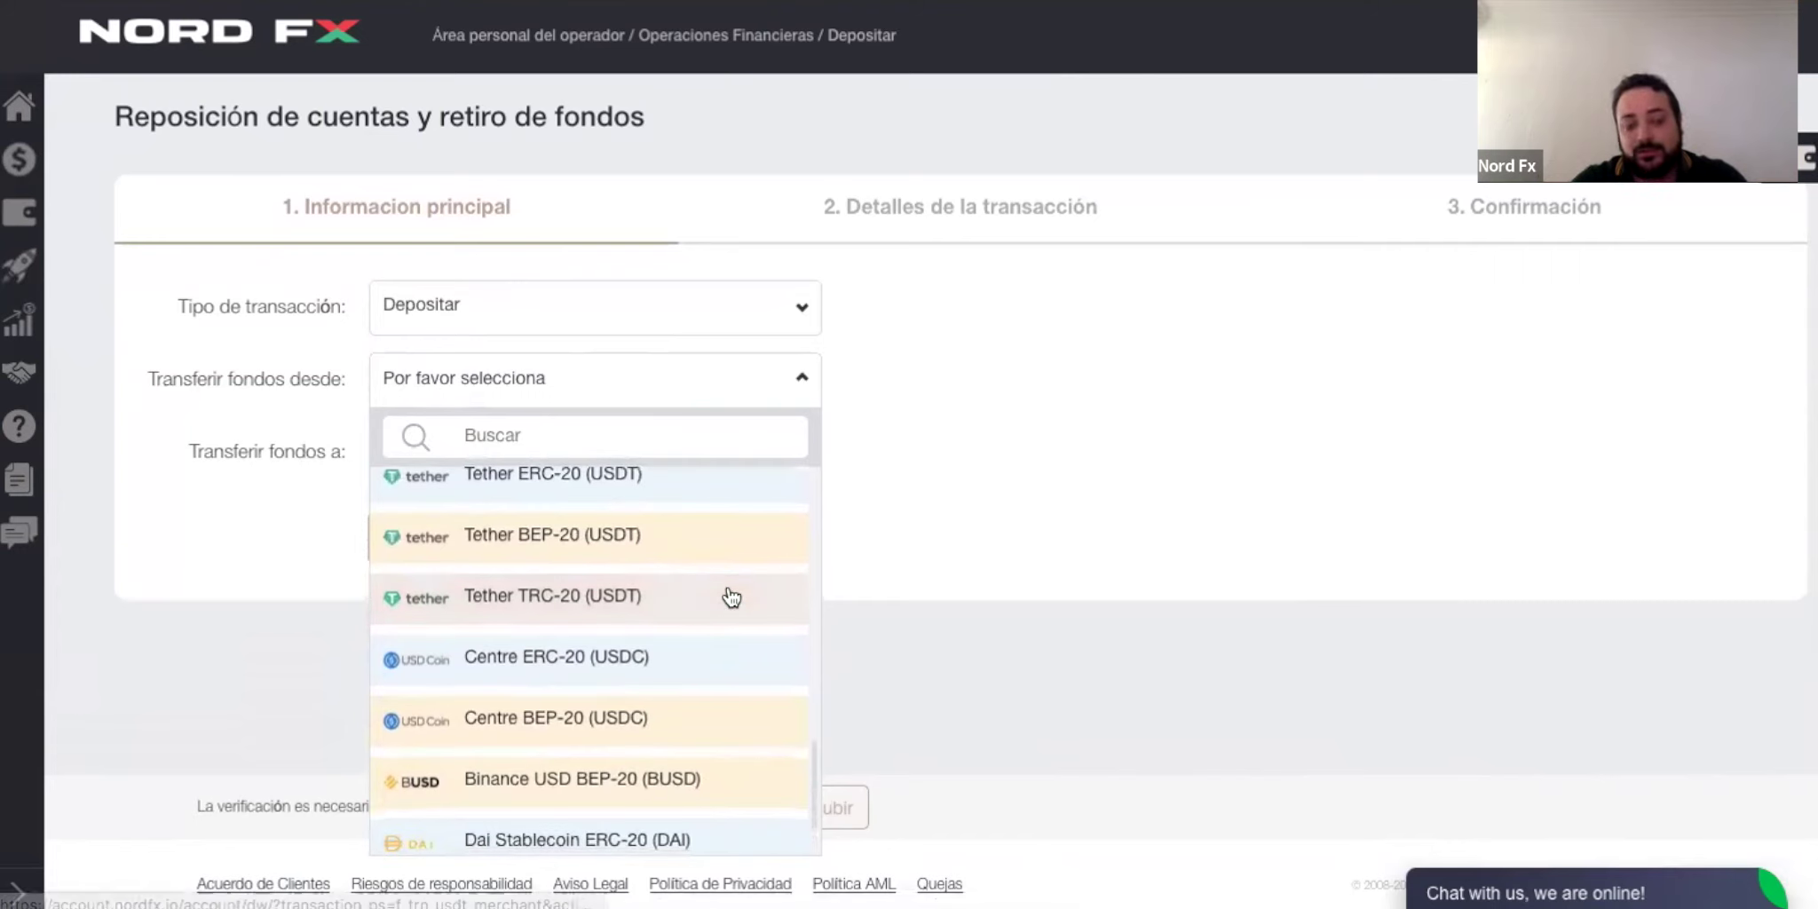
scroll(727, 601, "up", 2)
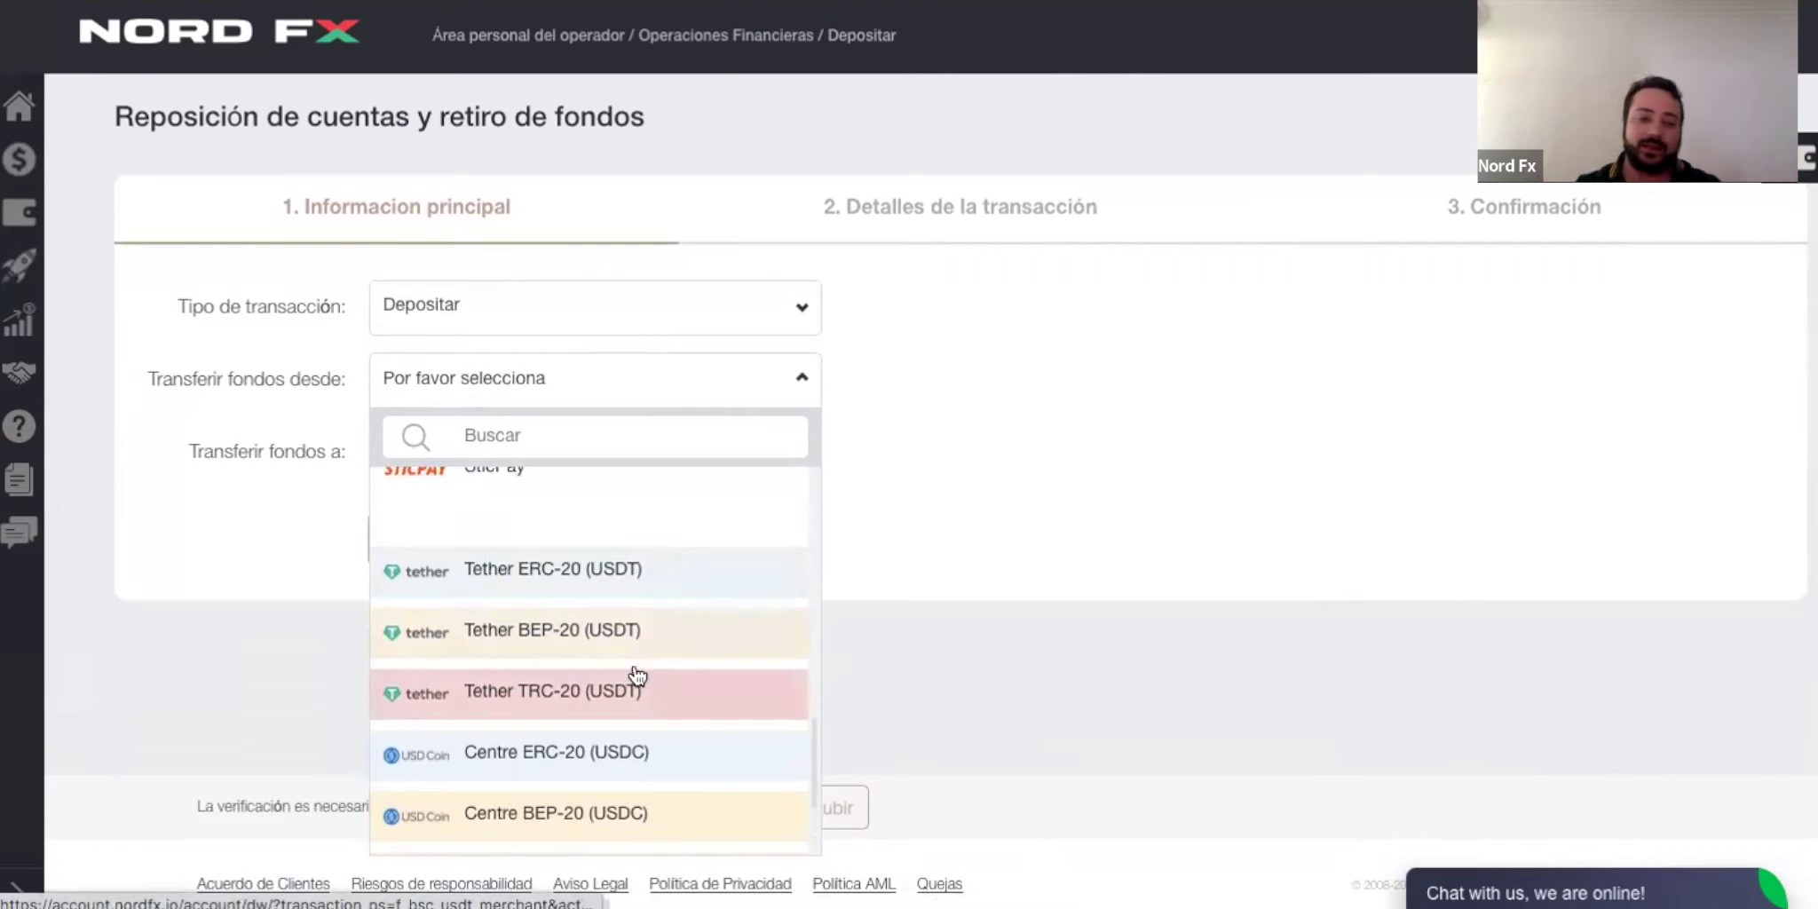
scroll(624, 685, "down", 4)
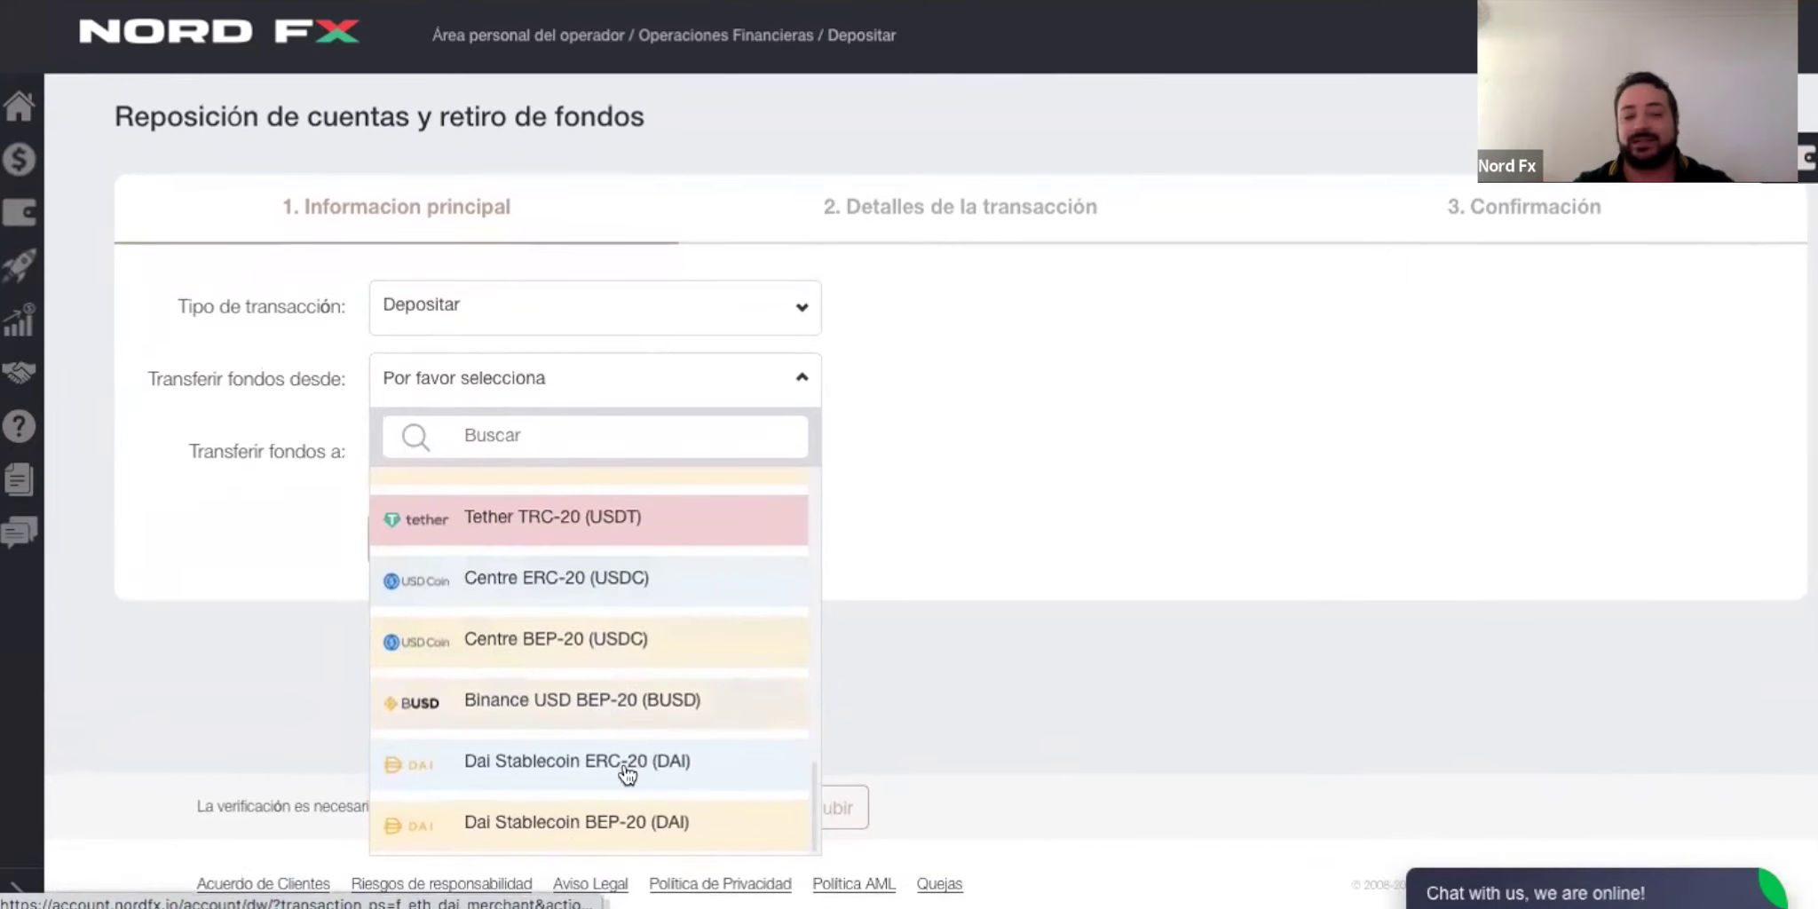
scroll(620, 643, "up", 3)
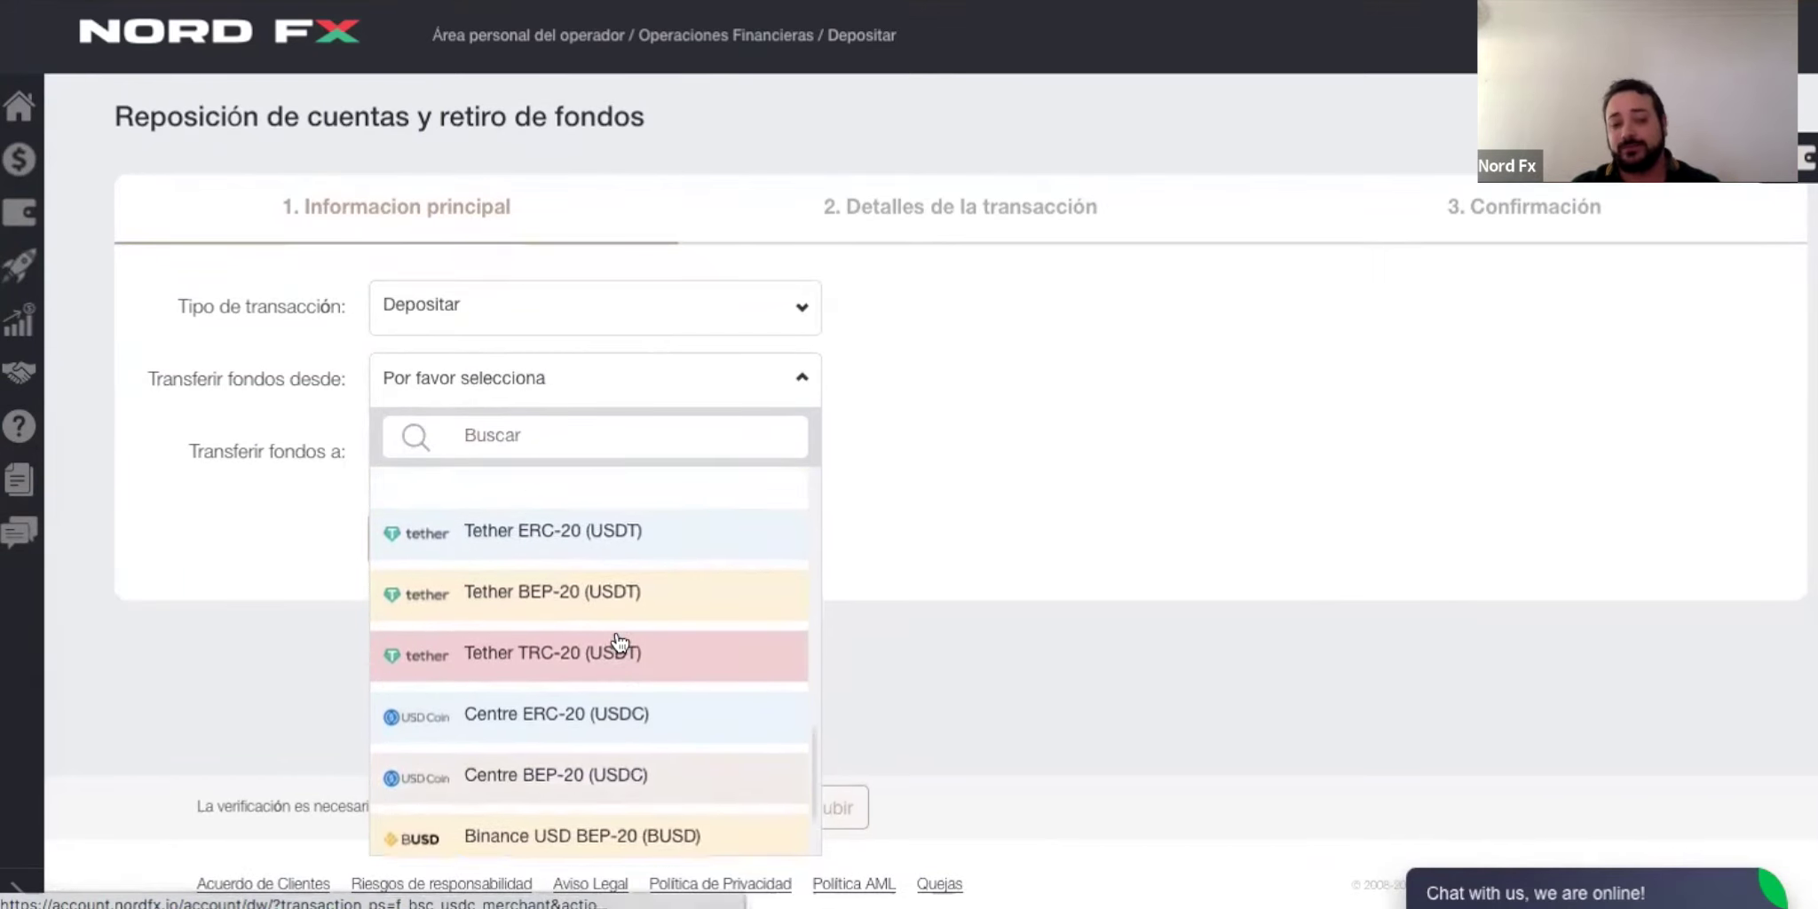
scroll(620, 643, "up", 2)
scroll(620, 643, "down", 4)
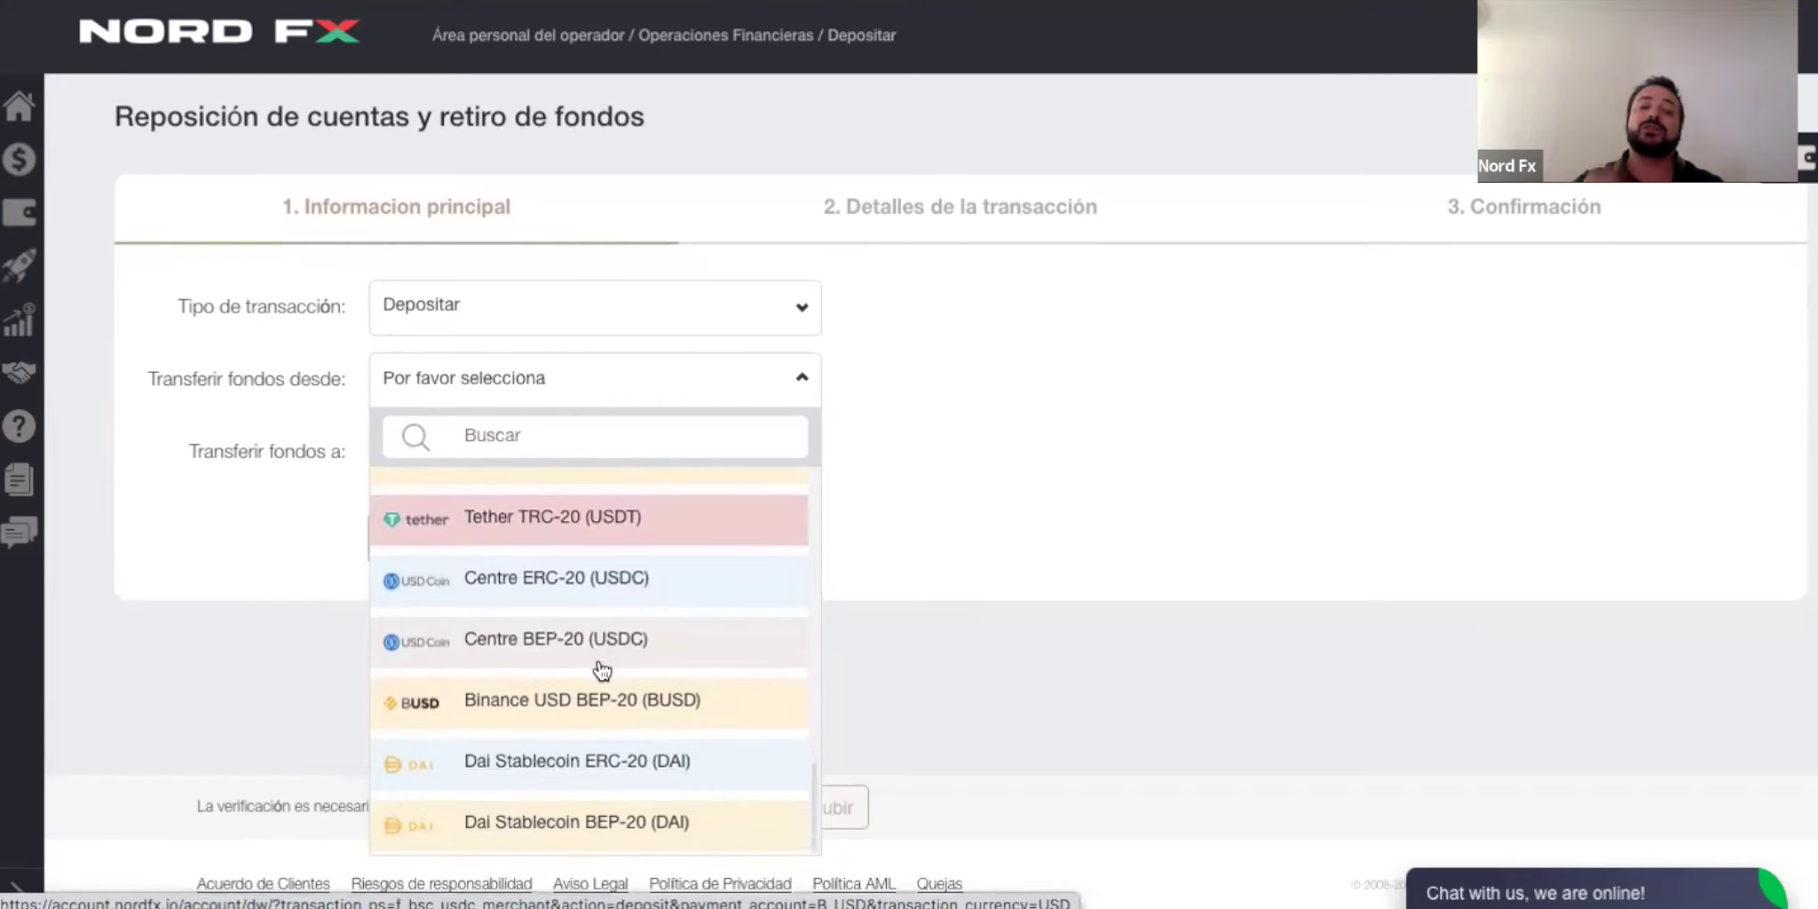
left_click(873, 542)
scroll(874, 542, "up", 3)
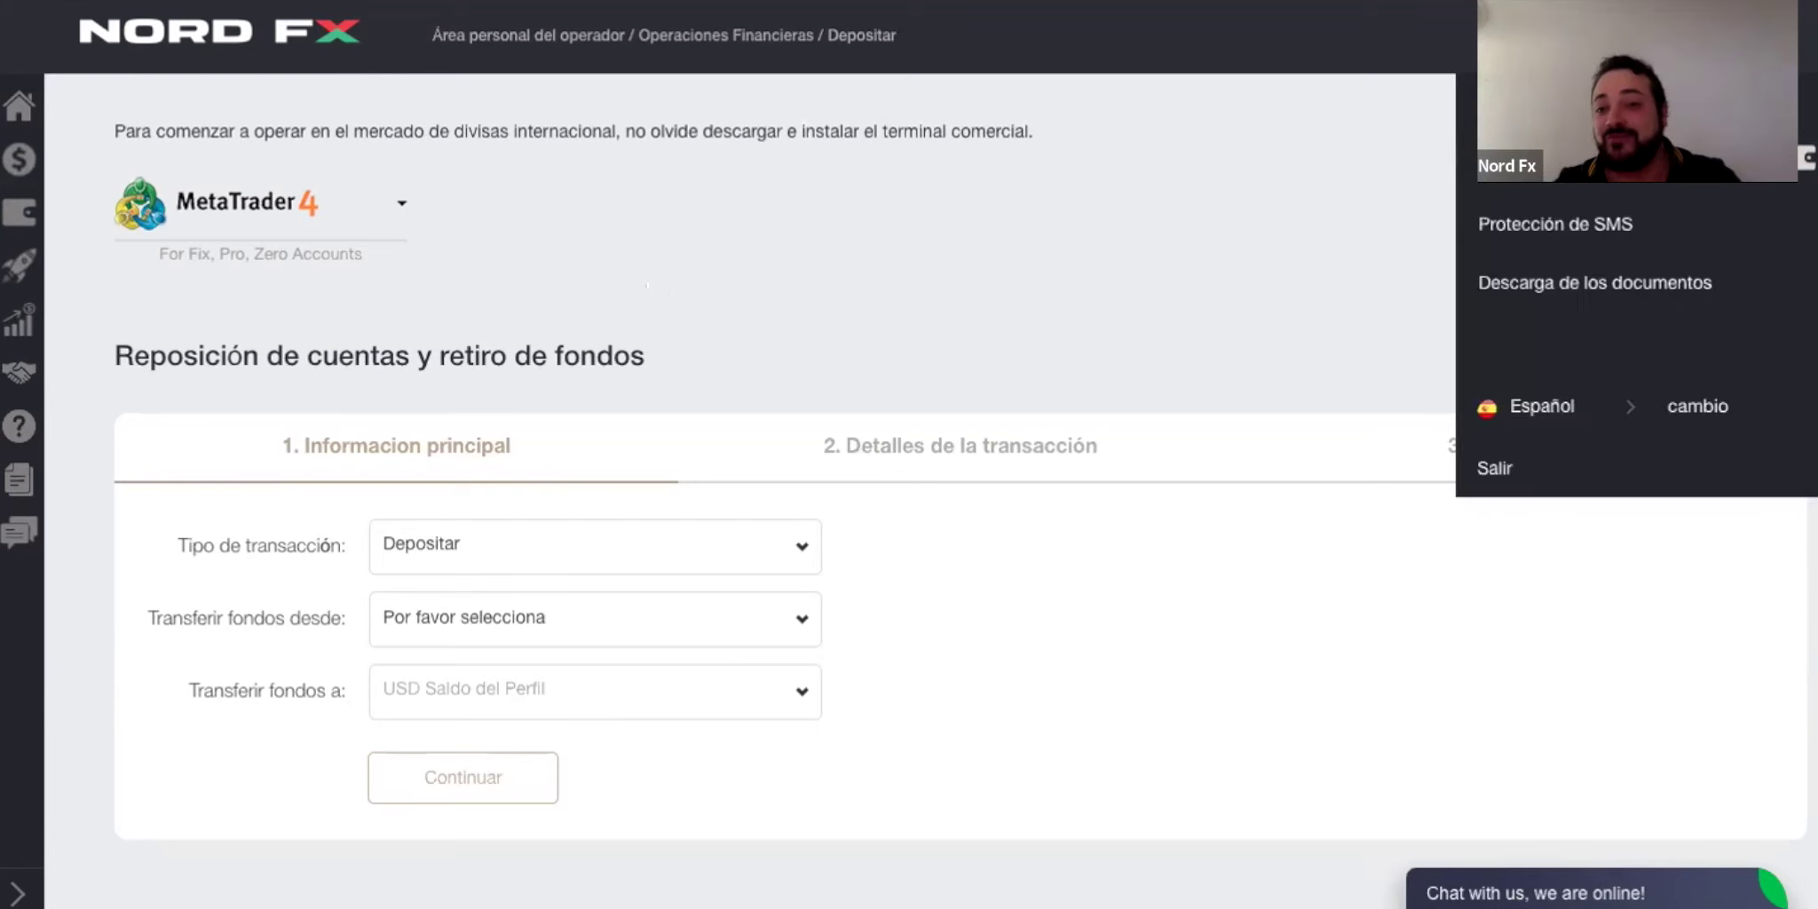
scroll(966, 479, "up", 1)
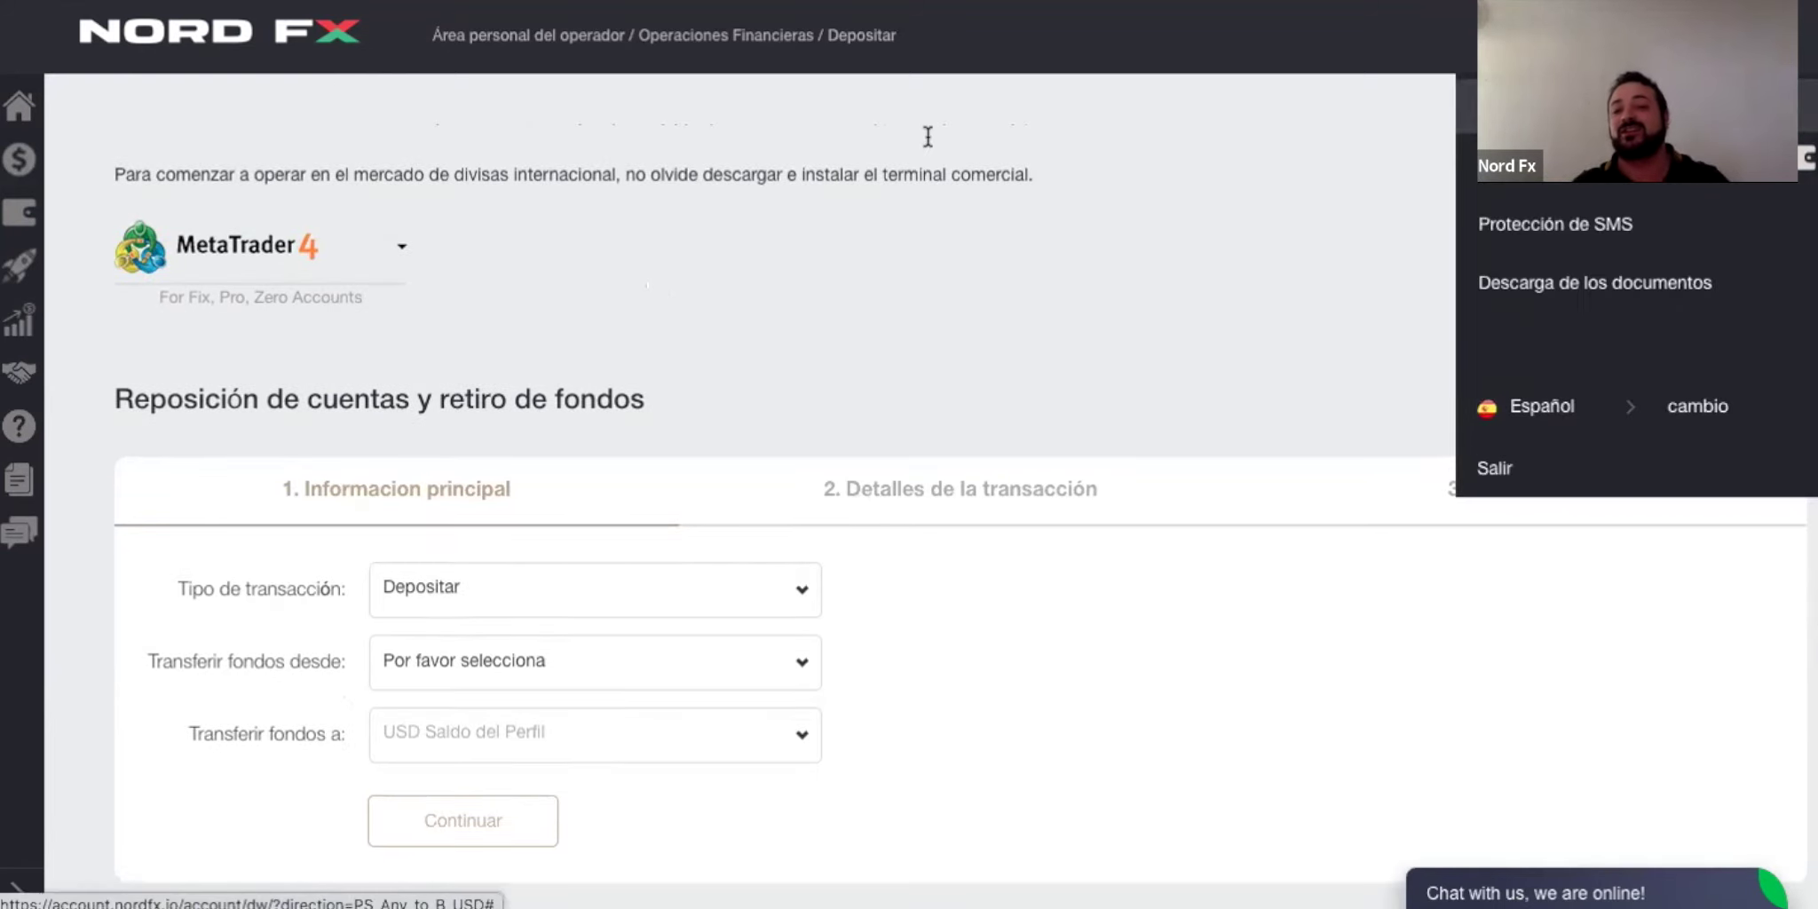
Step: Return to the account overview to review the personal, savings and trading account balances, and go back to the deposit form
left_click(767, 134)
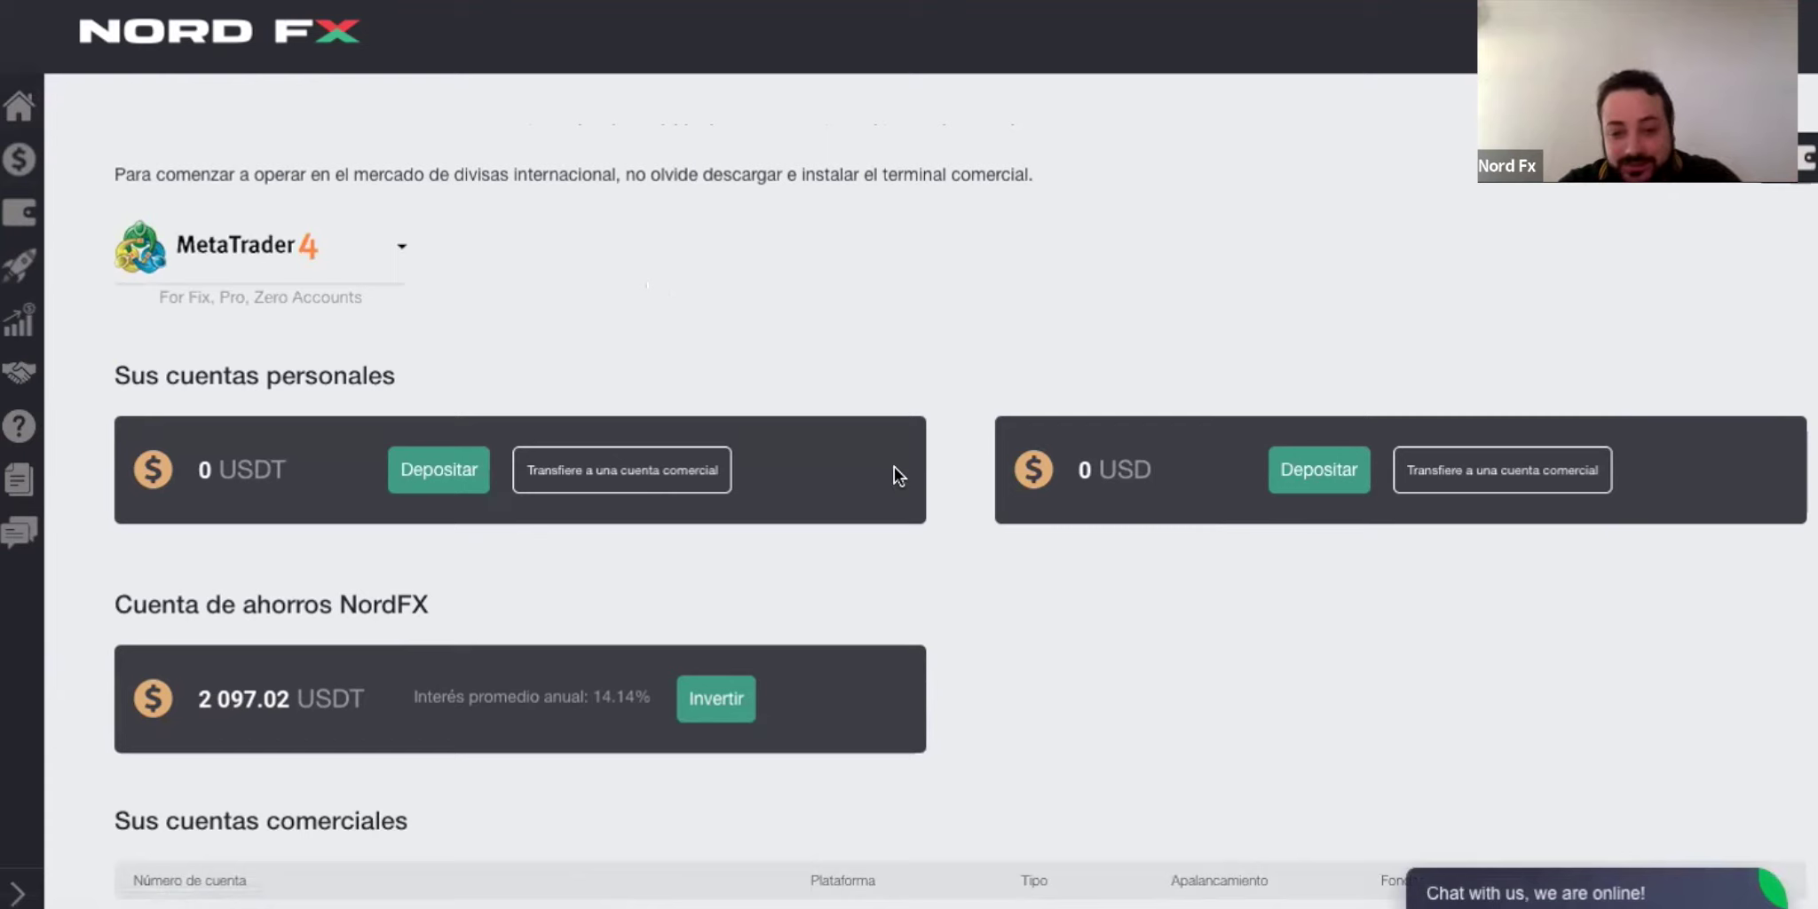
scroll(961, 568, "down", 4)
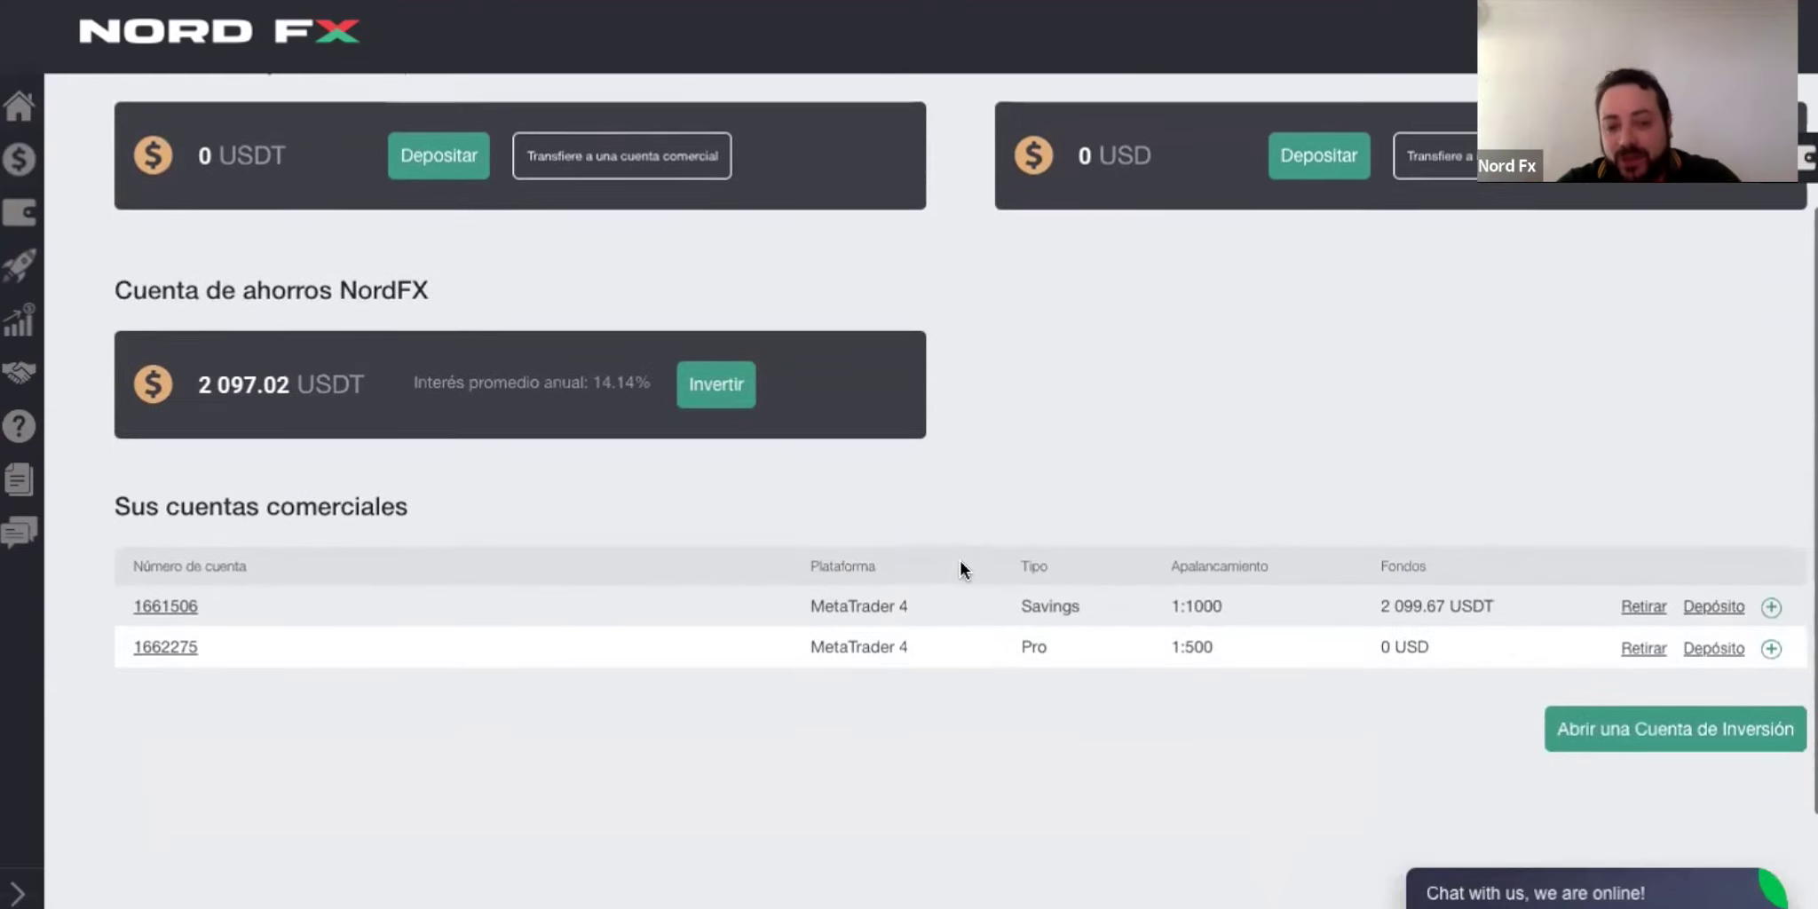
scroll(961, 568, "up", 2)
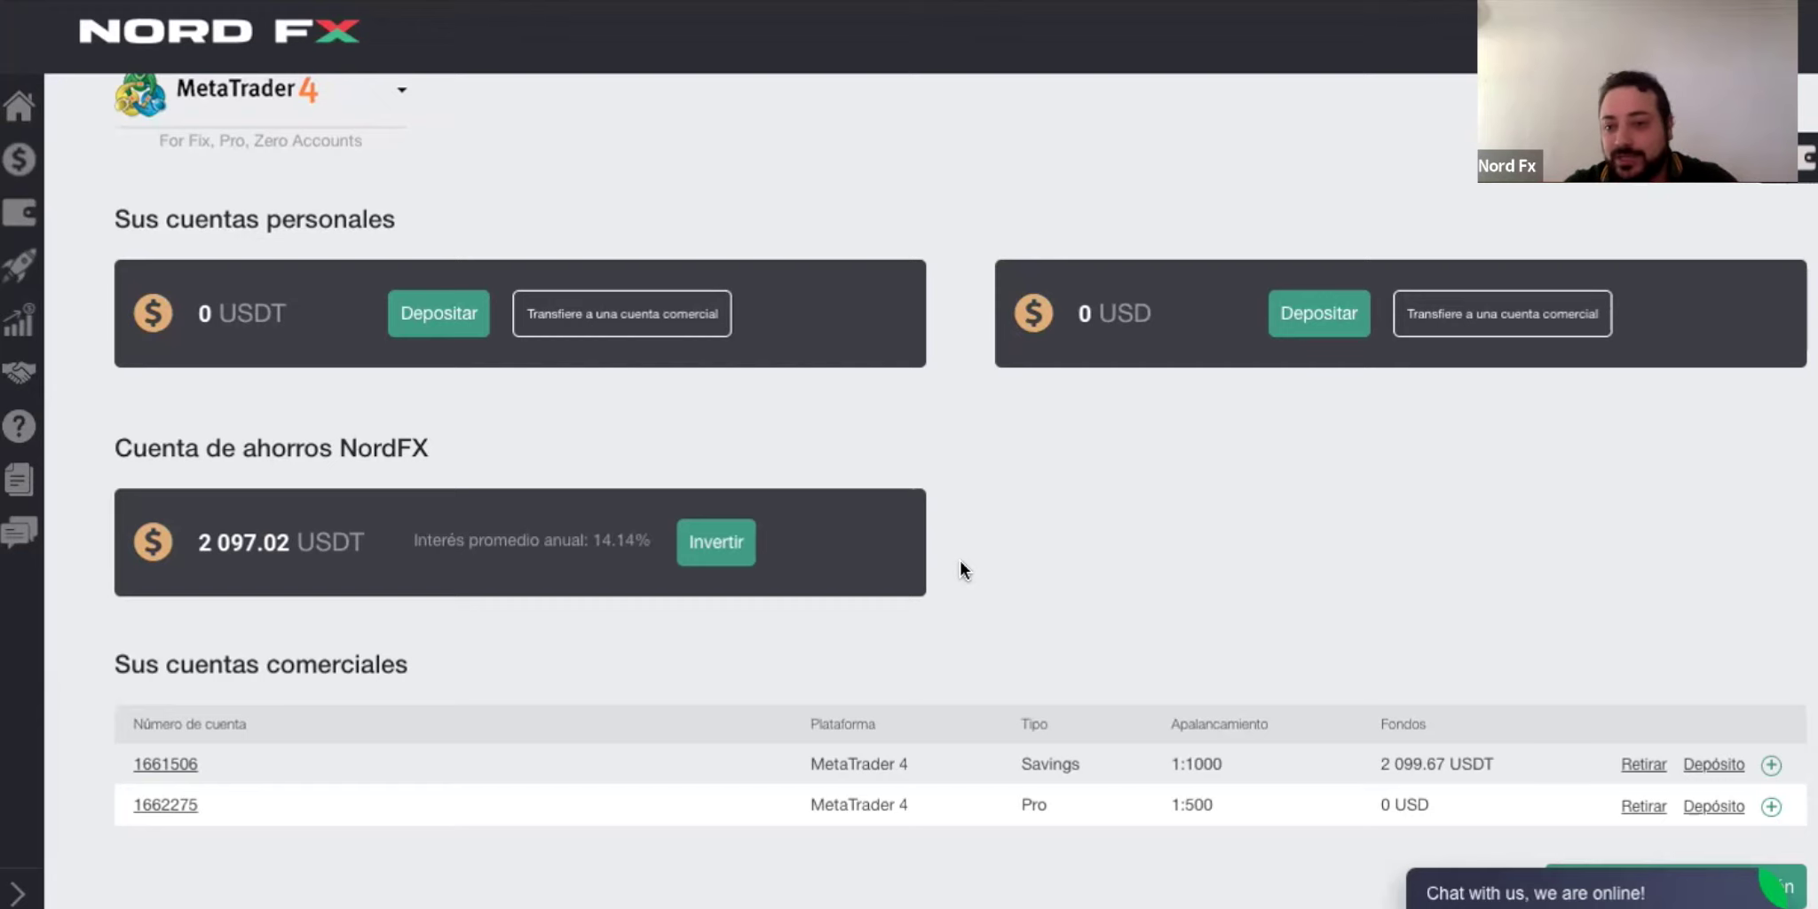
scroll(888, 355, "up", 2)
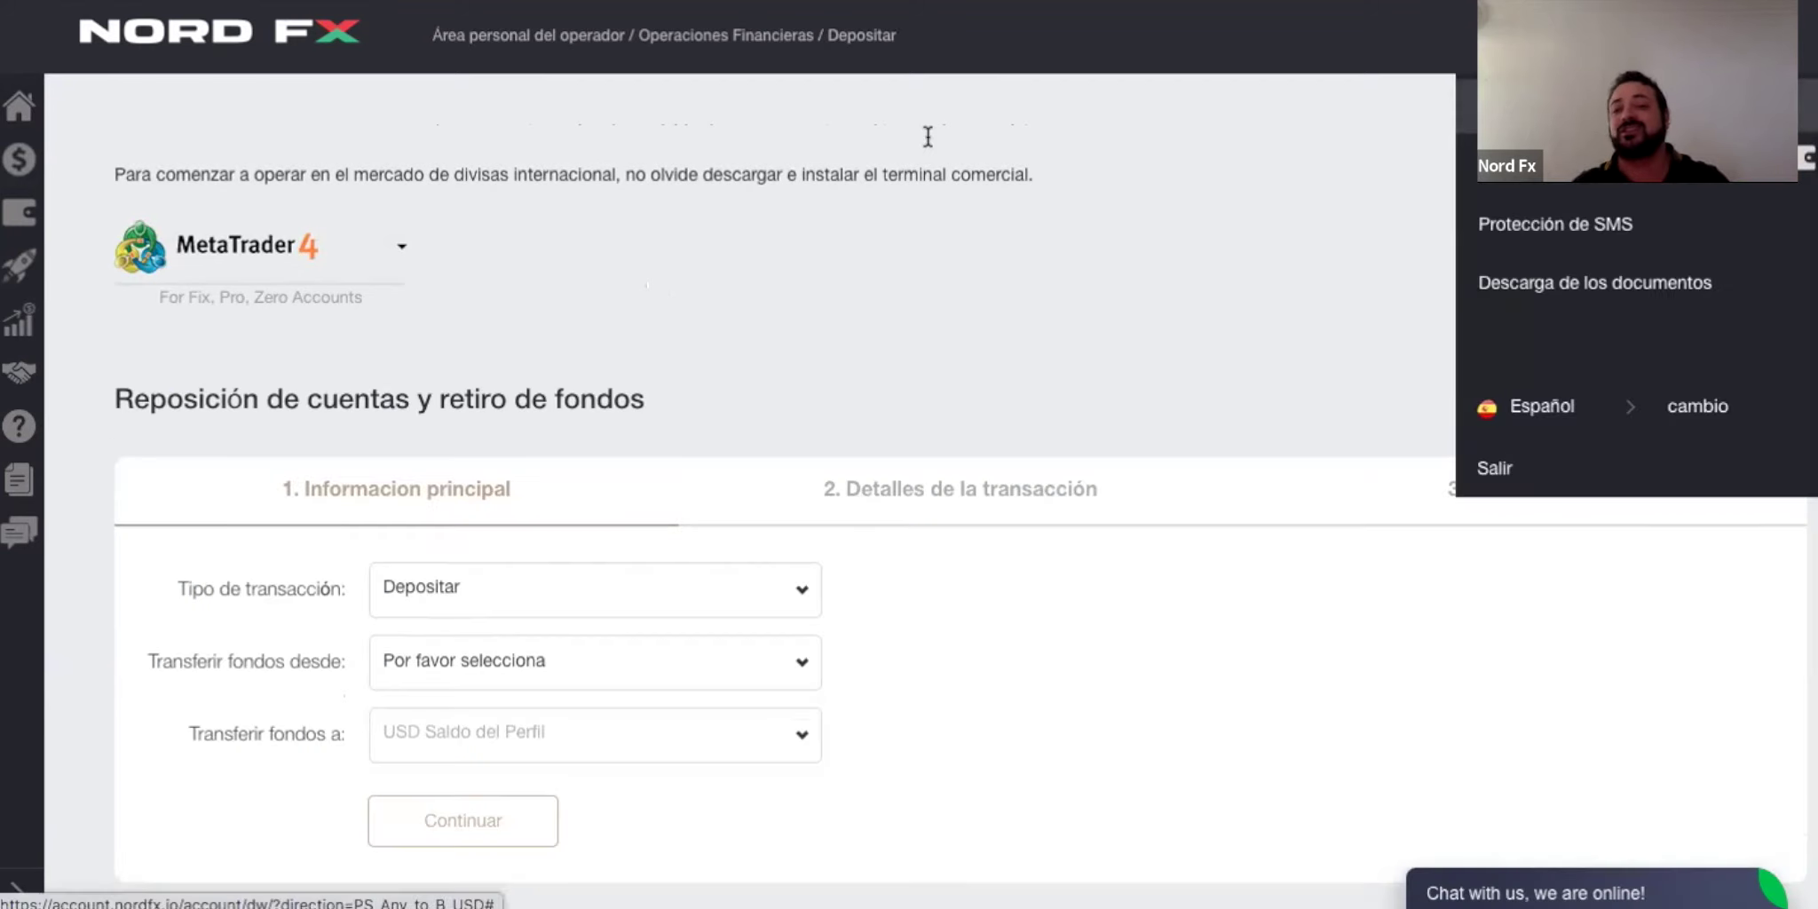
scroll(878, 231, "down", 1)
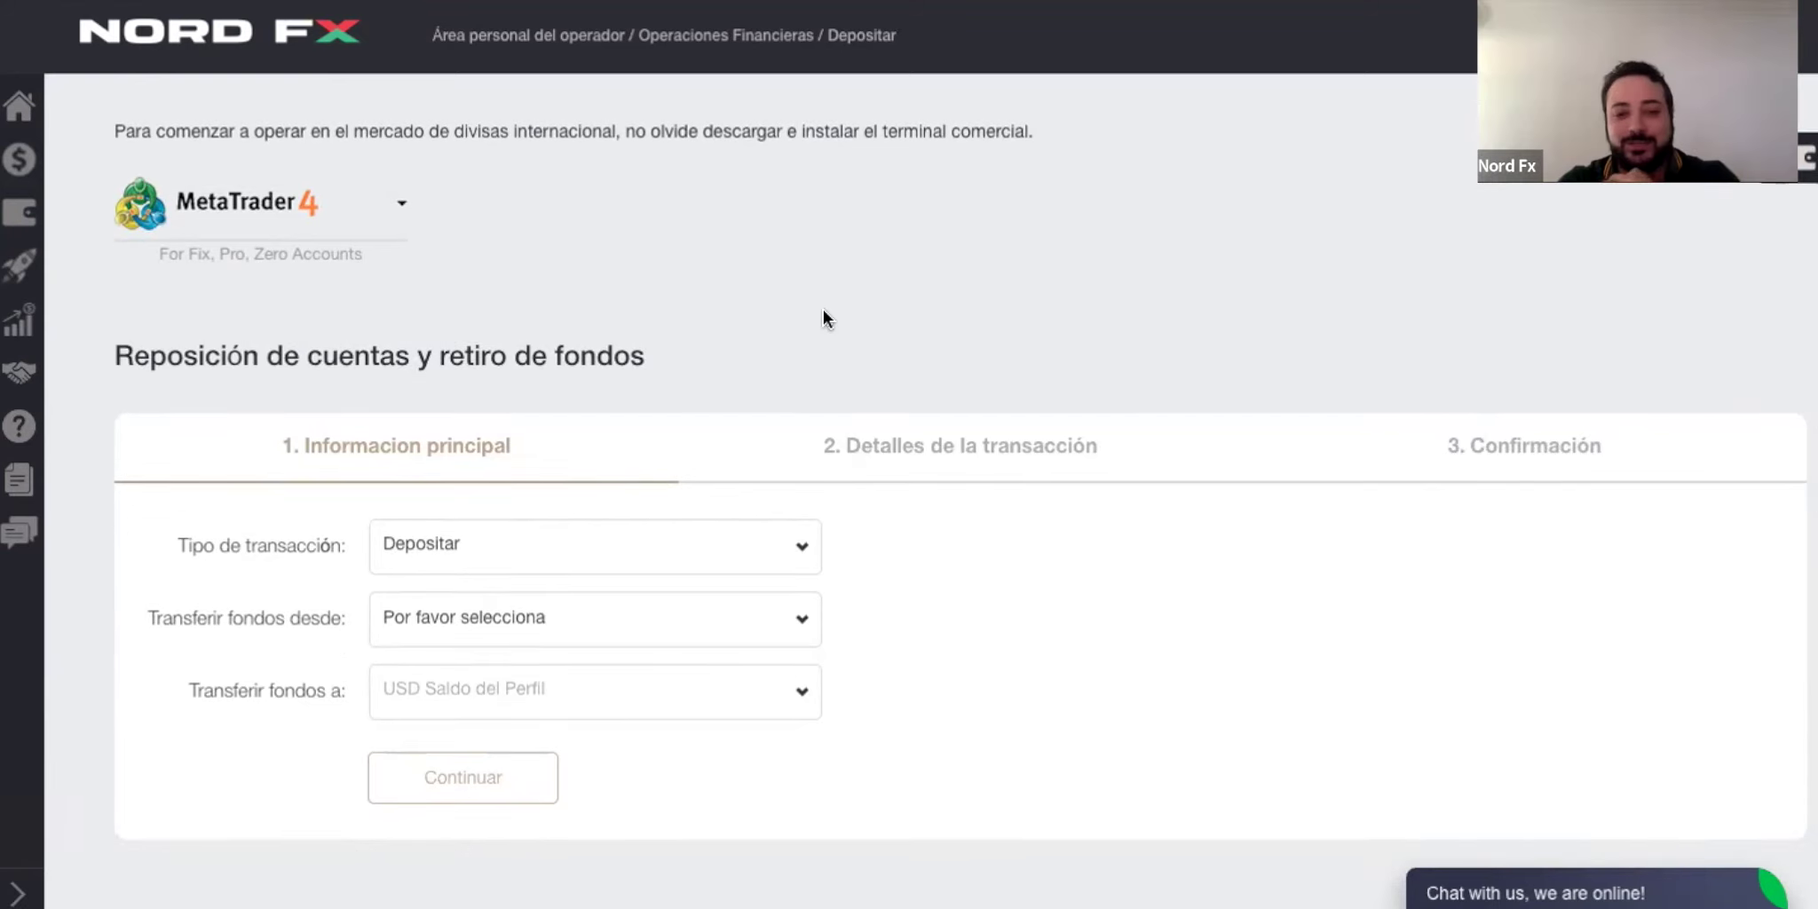